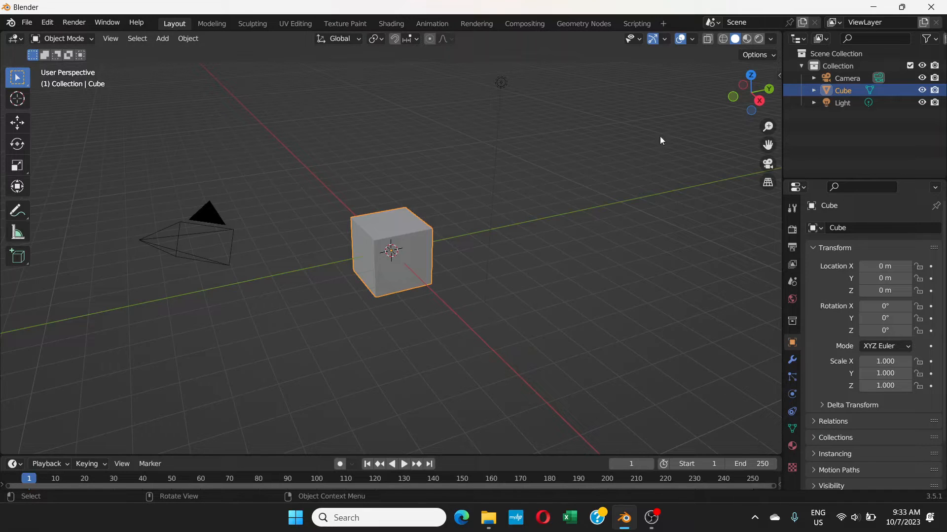
Step: Move the cube up about 1.01 m along Z in the right side view so its base rests on the ground grid
left_click(759, 102)
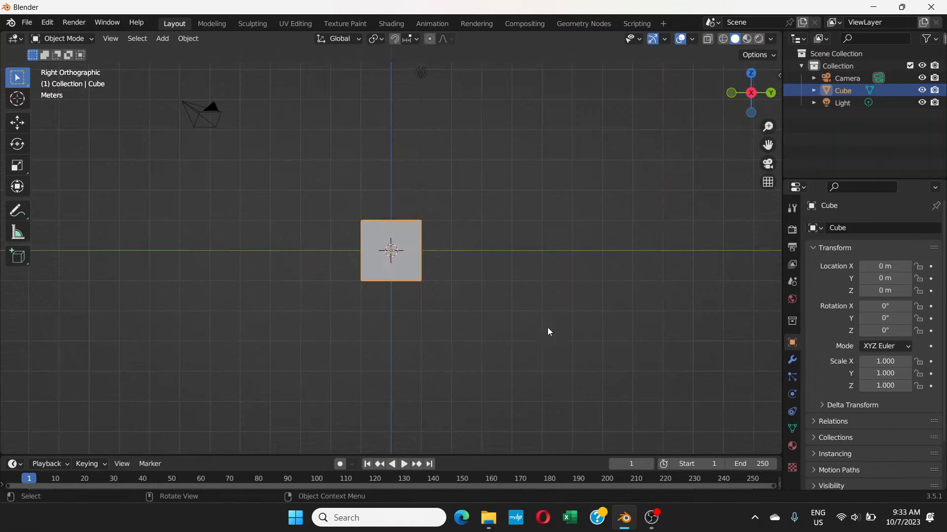
middle_click_drag(549, 329, 569, 374)
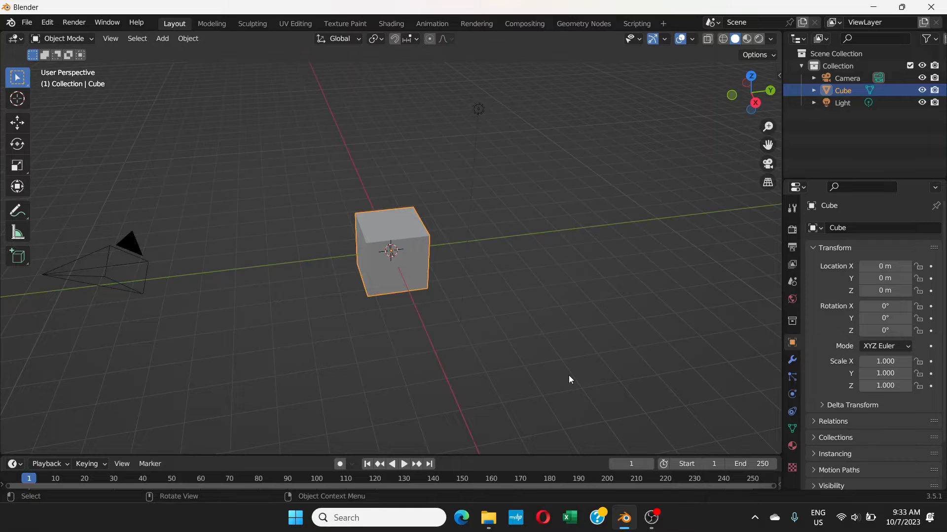
key("KP_3")
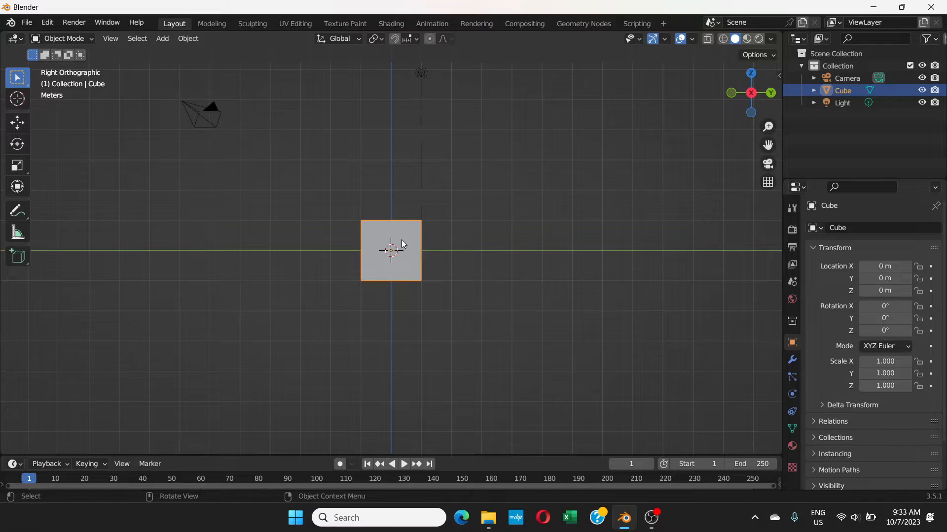
key("g")
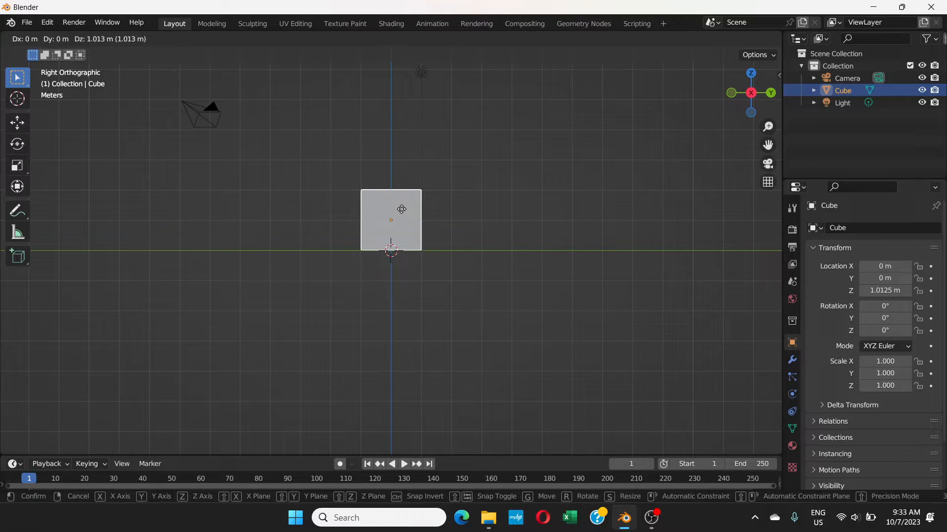
left_click(401, 209)
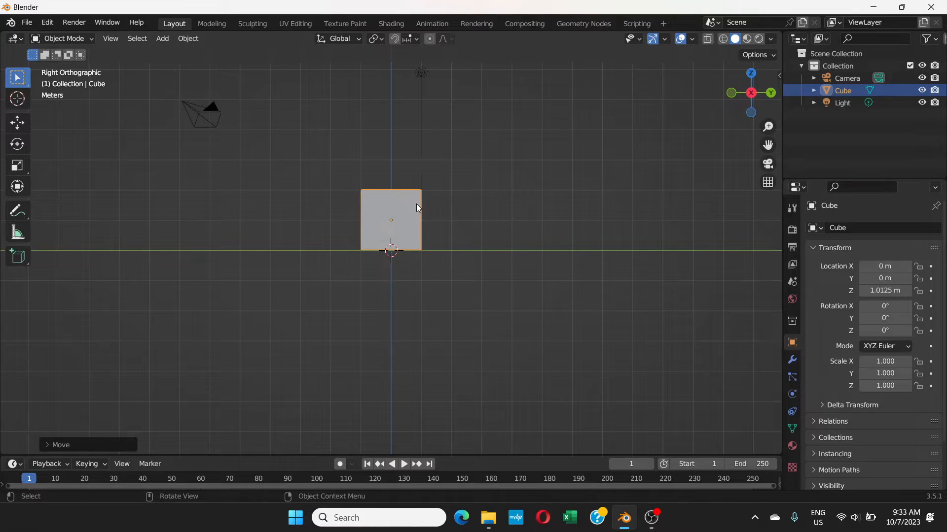
Step: Stretch the cube to a scale of about 2.14 along Y and about 1.22 along X
middle_click_drag(416, 203, 409, 243)
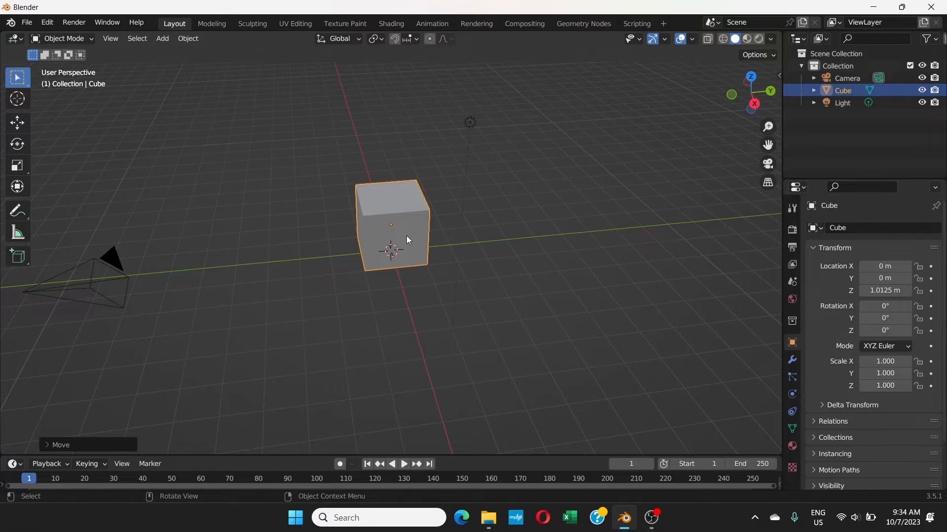
key("s")
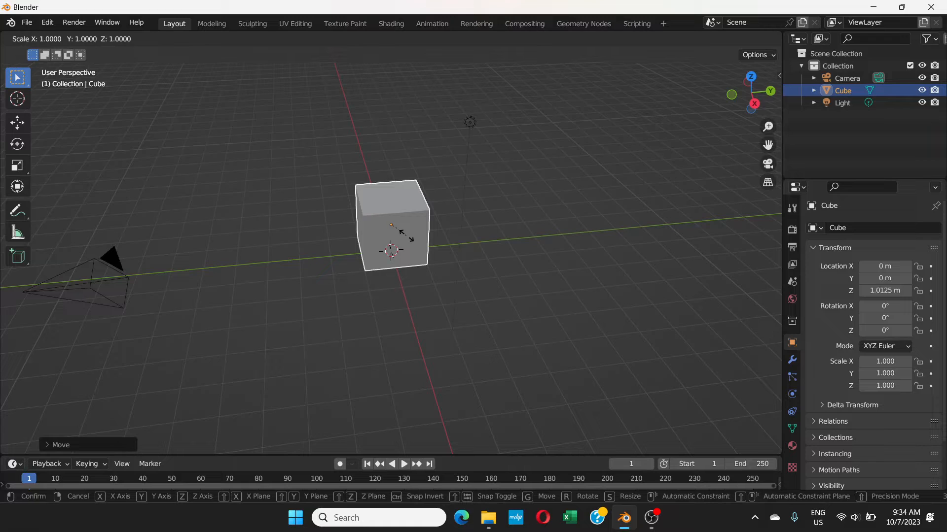
key("y")
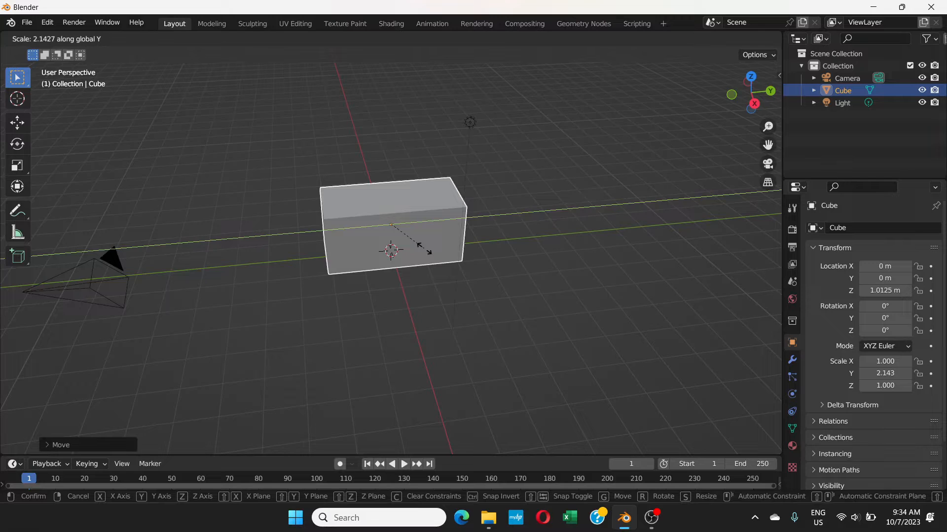
left_click(425, 251)
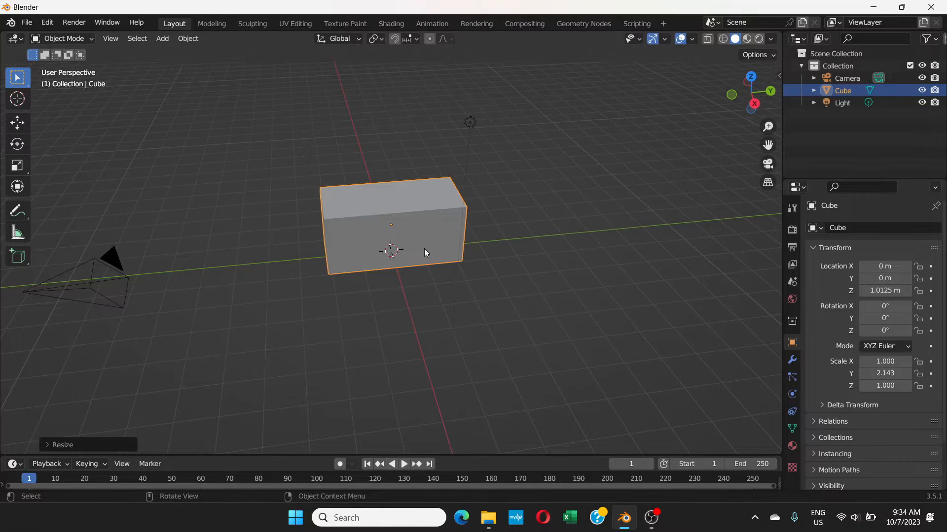
key("s")
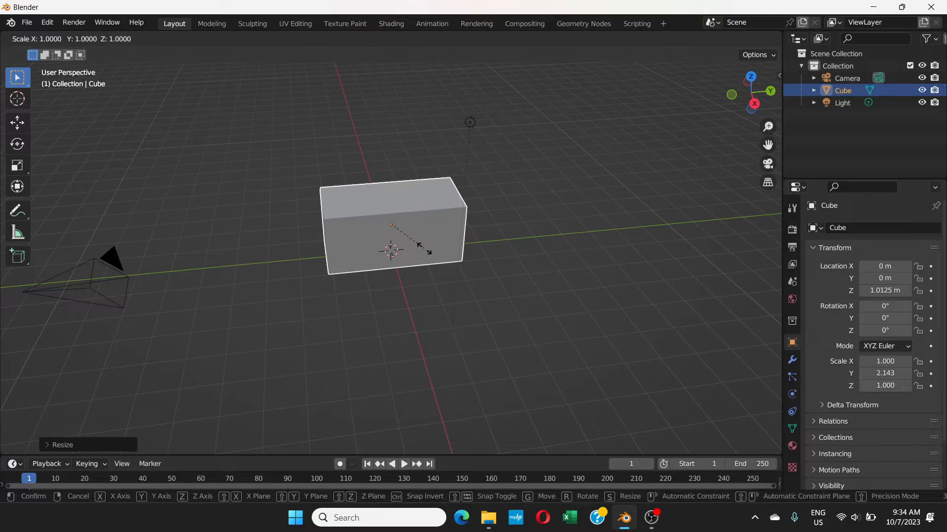
key("x")
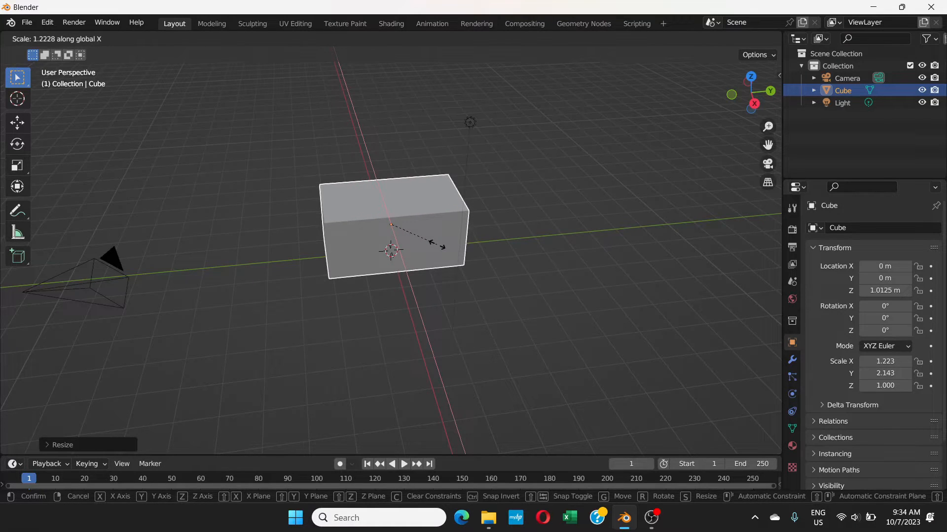
left_click(437, 245)
middle_click_drag(420, 238, 395, 225)
left_click(163, 38)
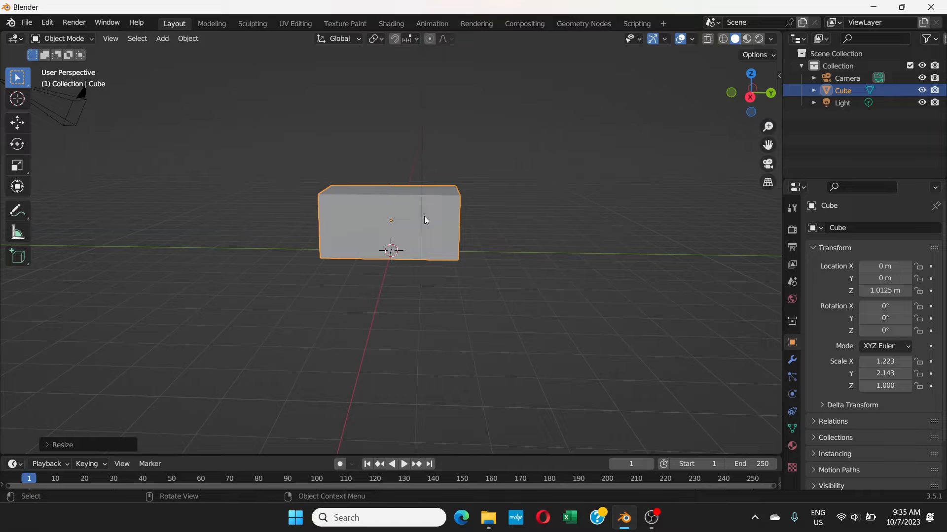
key("s")
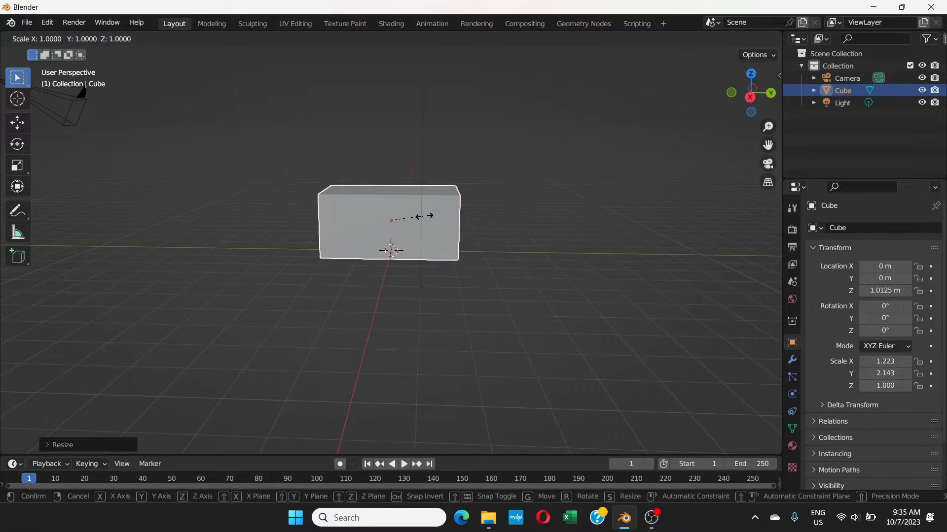
key("z")
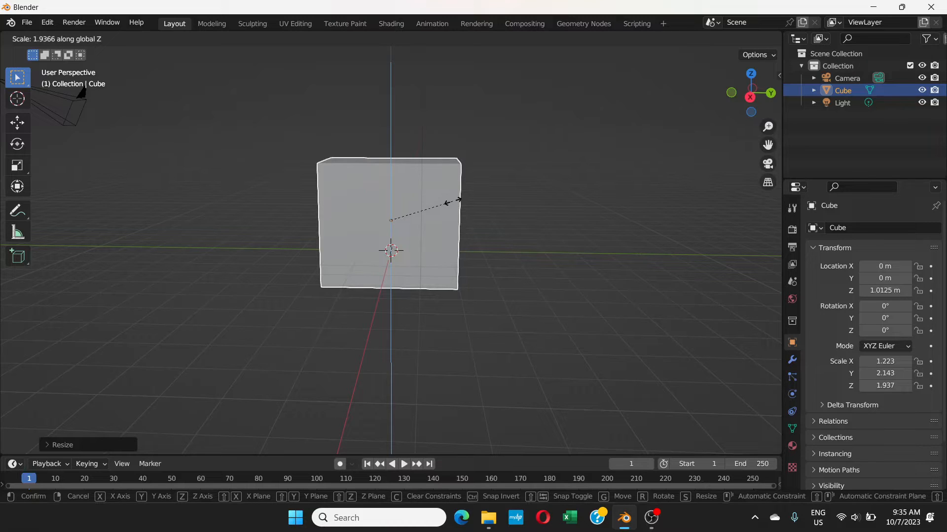
right_click(459, 200)
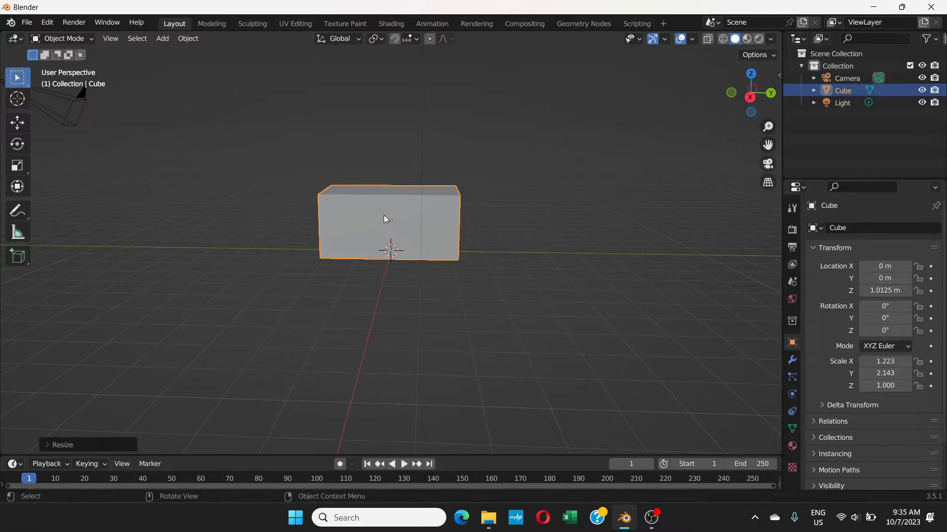
Step: Set the box's origin to the 3D cursor at the centre of its base
left_click(357, 203)
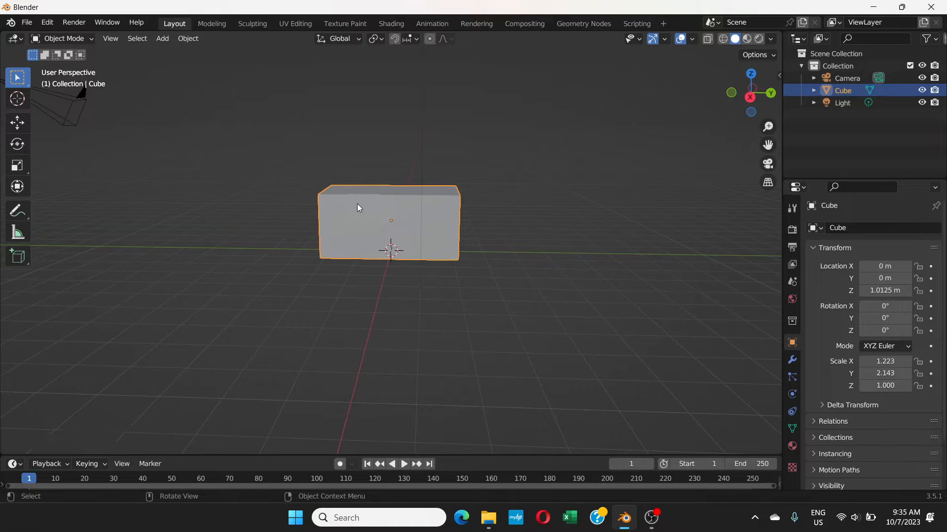
left_click(188, 38)
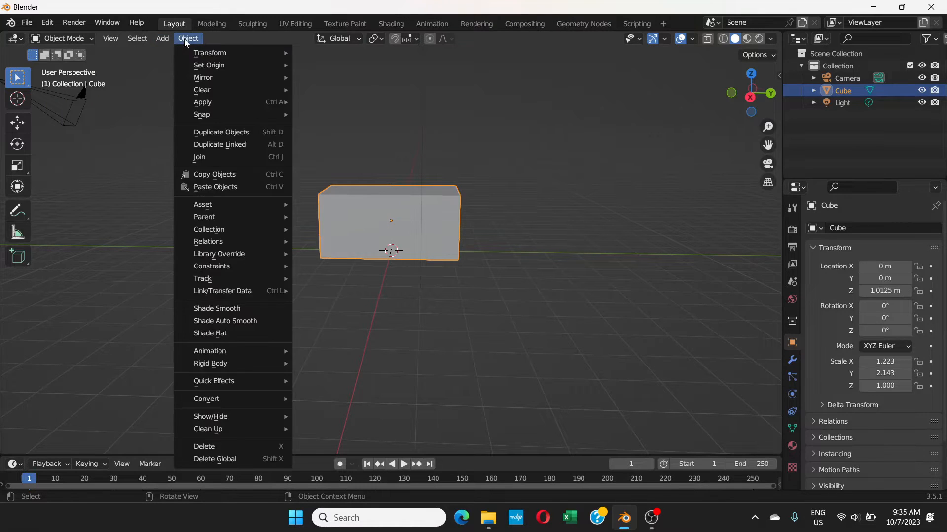
mouse_move(198, 65)
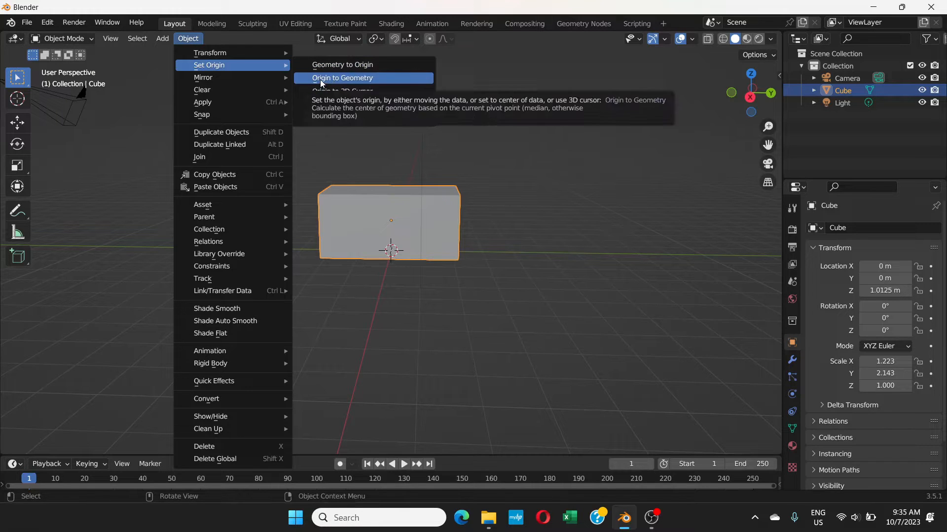
left_click(328, 93)
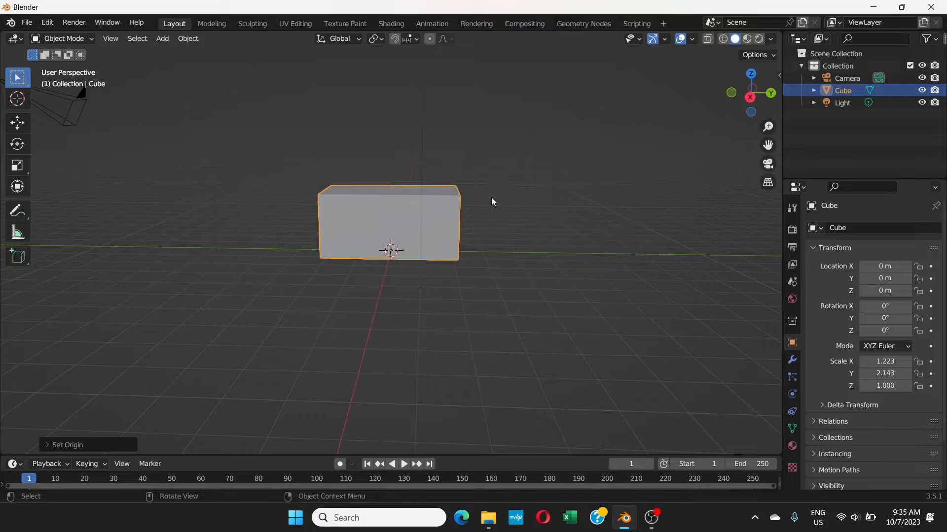
Step: Stretch the box upward along Z in two passes to a Z scale of about 4.41
key("s")
key("z")
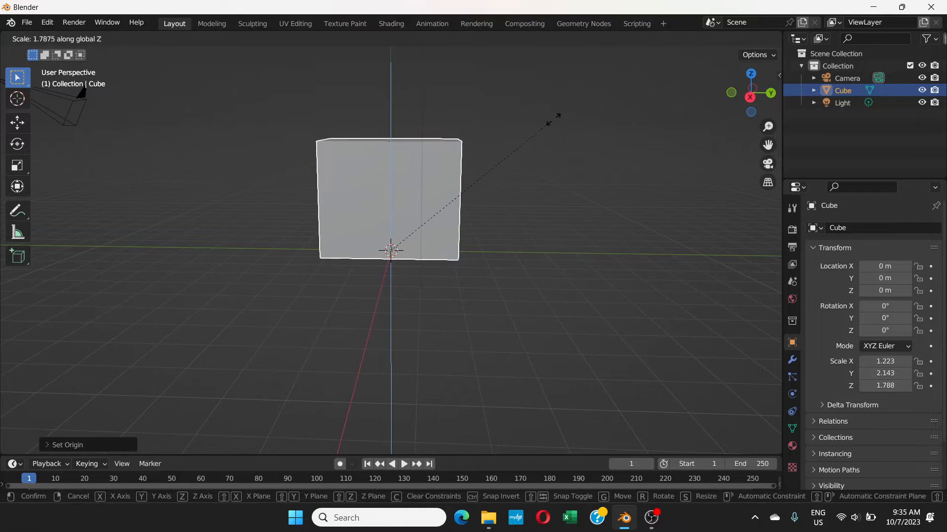
left_click(690, 74)
scroll(596, 157, "down", 3)
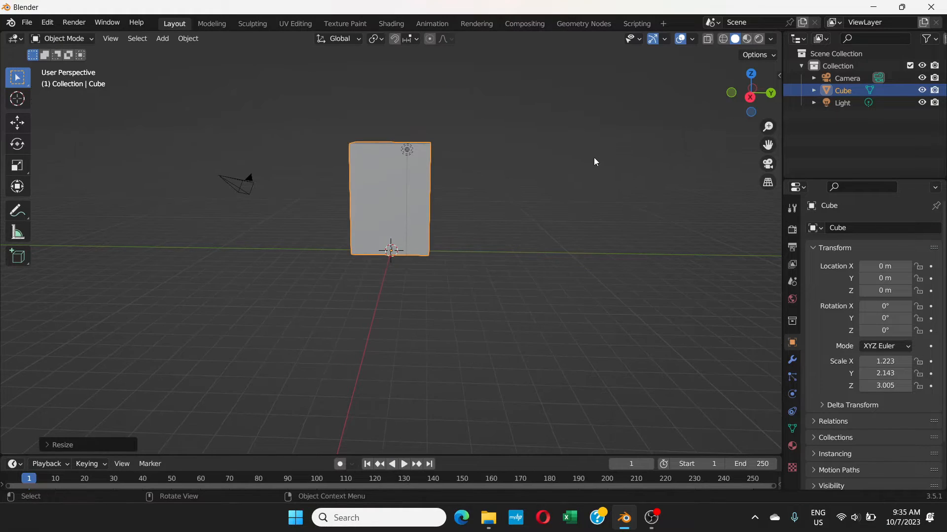
key("s")
key("z")
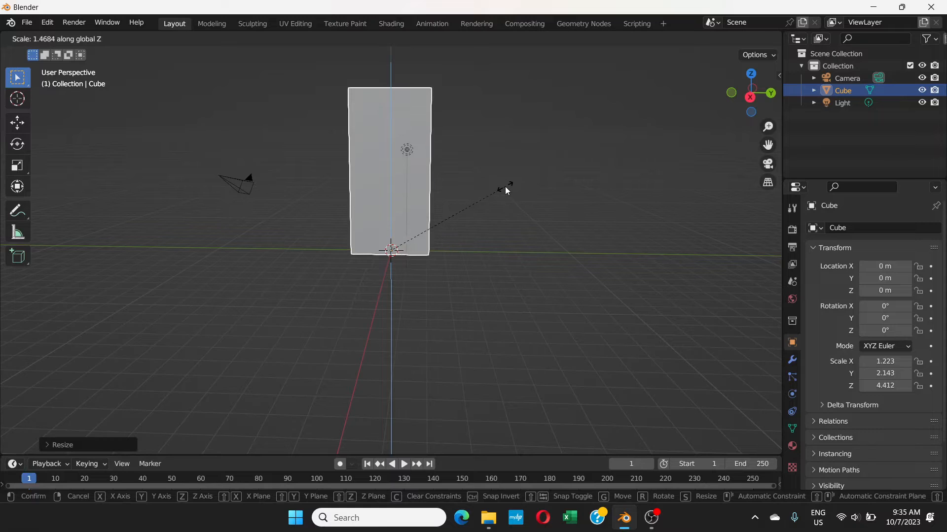
left_click(504, 186)
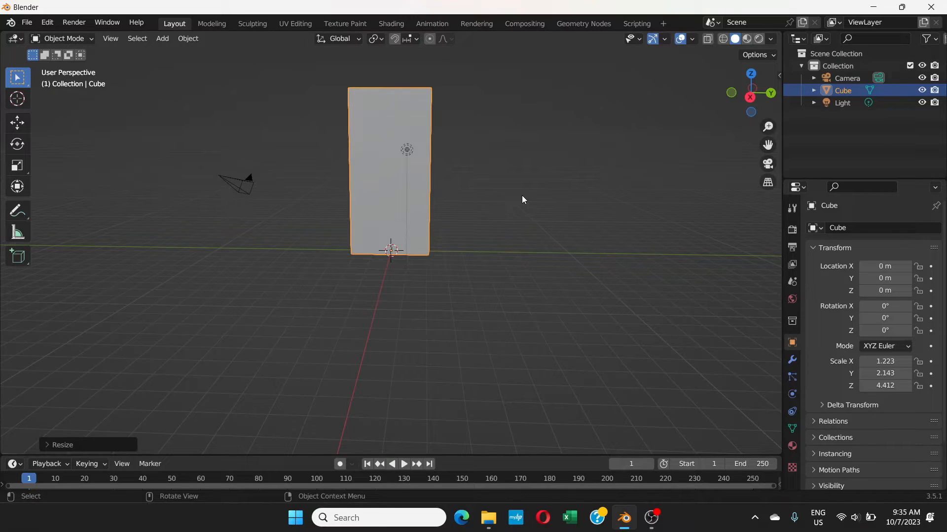
Step: Shrink the tall box uniformly in two passes to a scale of about 0.55 × 0.96 × 1.98
key("s")
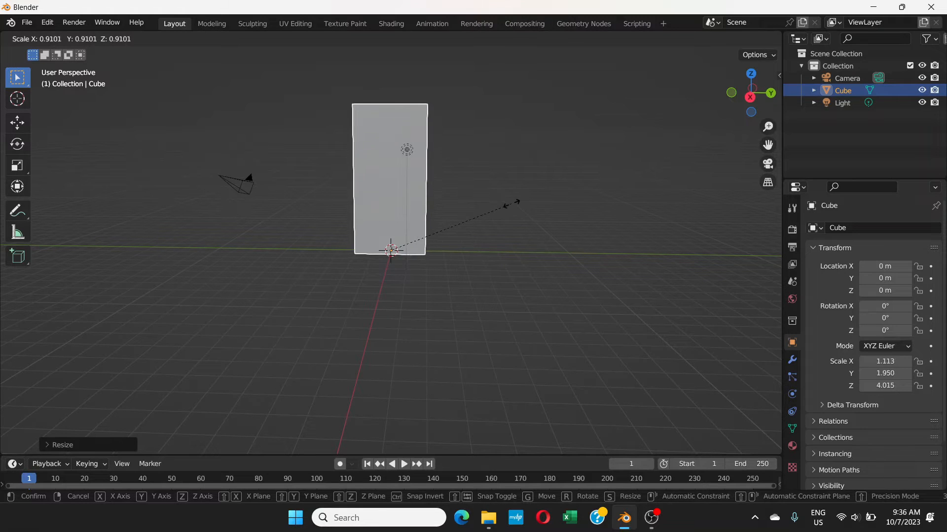
left_click(470, 243)
scroll(424, 229, "down", 1)
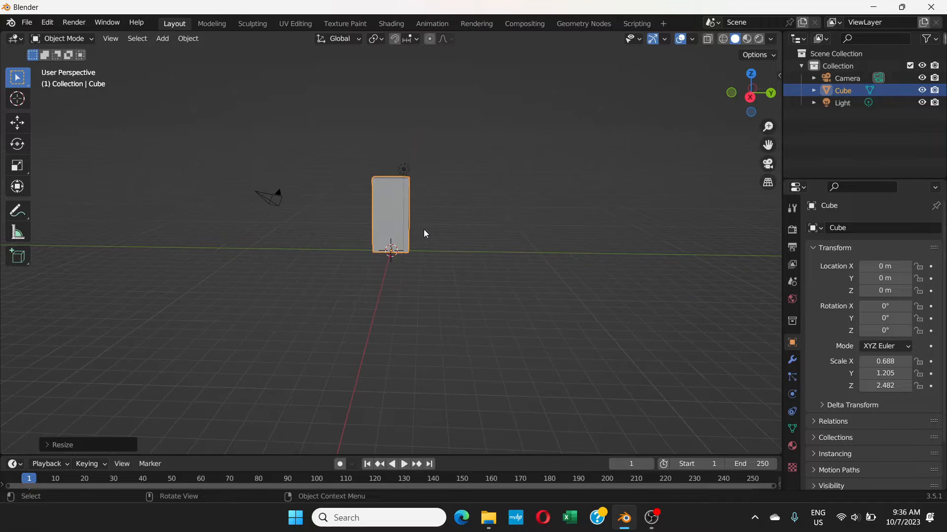
scroll(424, 230, "up", 8)
scroll(424, 228, "down", 5)
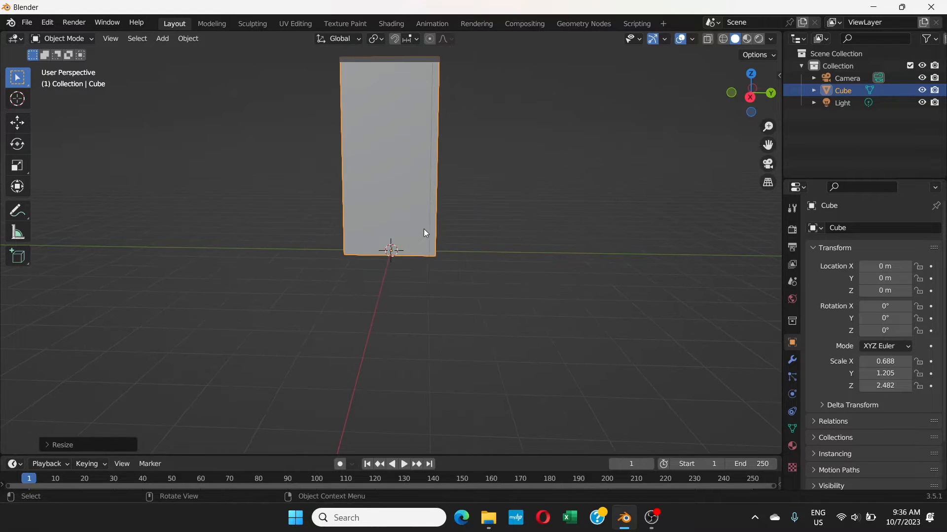
middle_click_drag(442, 215, 457, 259, "shift")
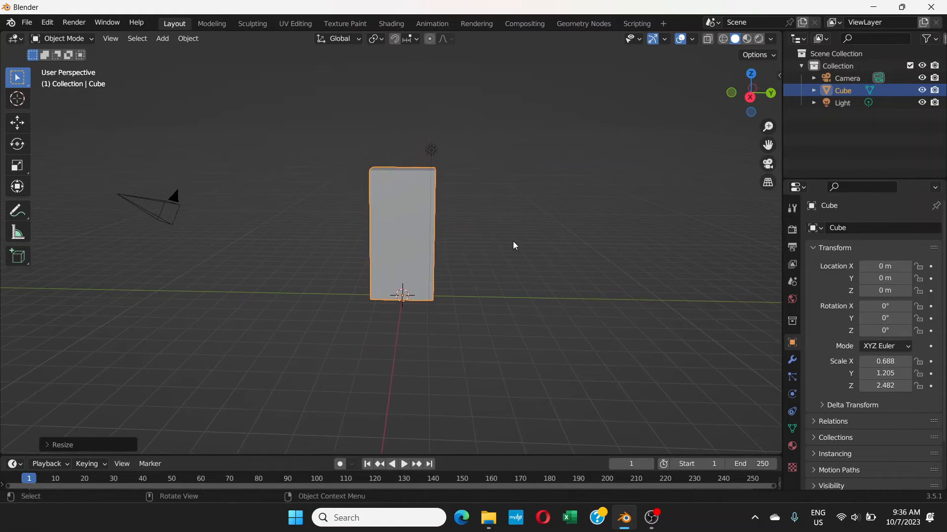
key("s")
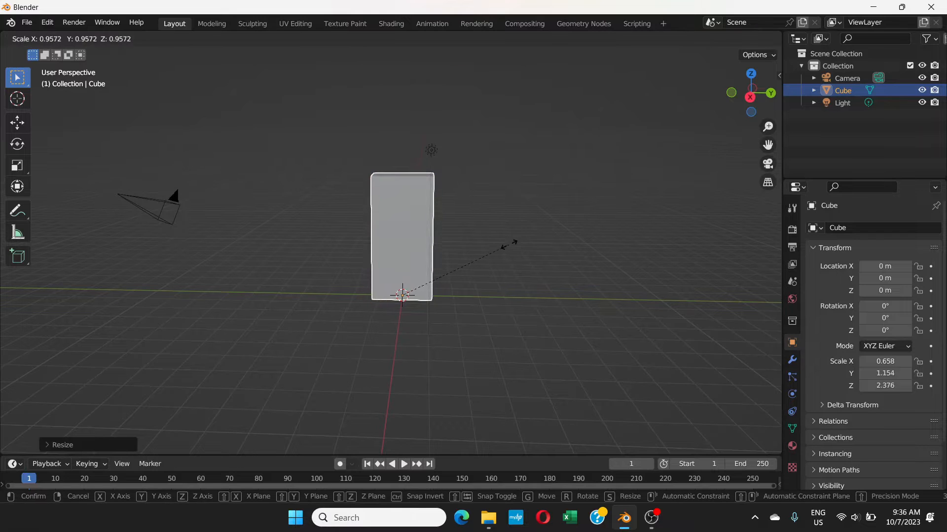
left_click(495, 263)
Step: Open the box's material settings and switch the viewport shading to Material Preview
scroll(457, 240, "up", 7)
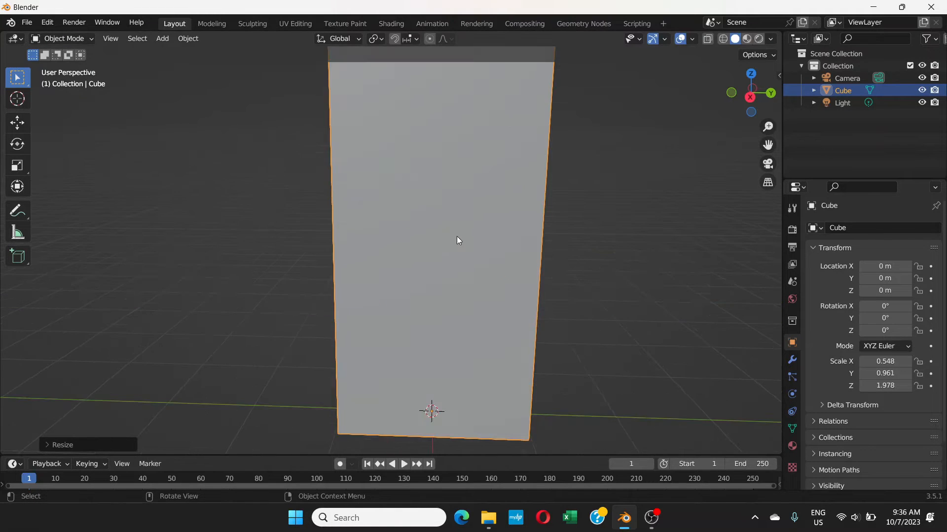
scroll(457, 239, "down", 5)
scroll(457, 239, "up", 3)
middle_click_drag(456, 236, 458, 225)
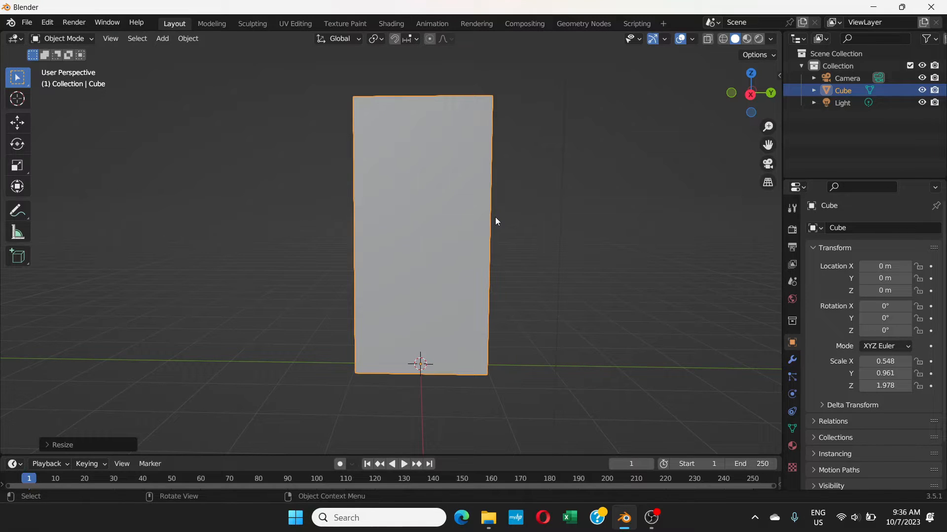
scroll(496, 222, "down", 2)
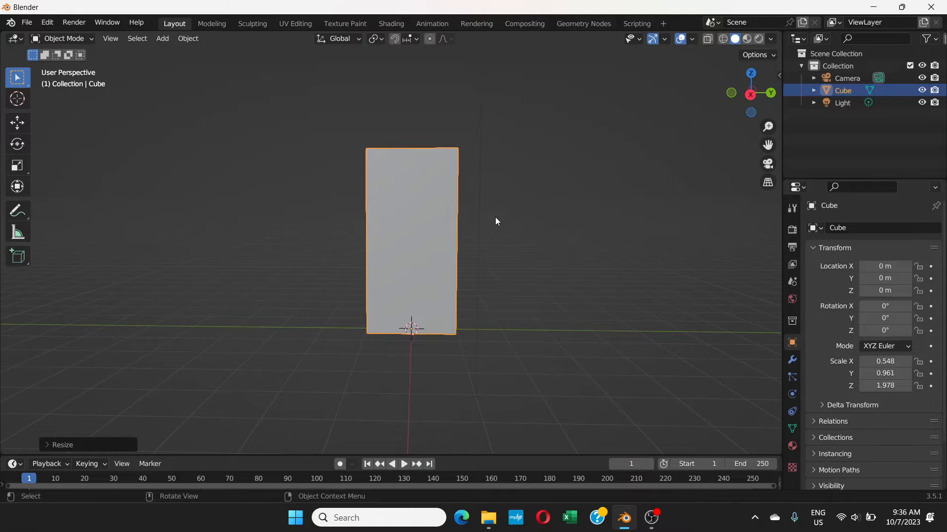
middle_click_drag(473, 223, 513, 245)
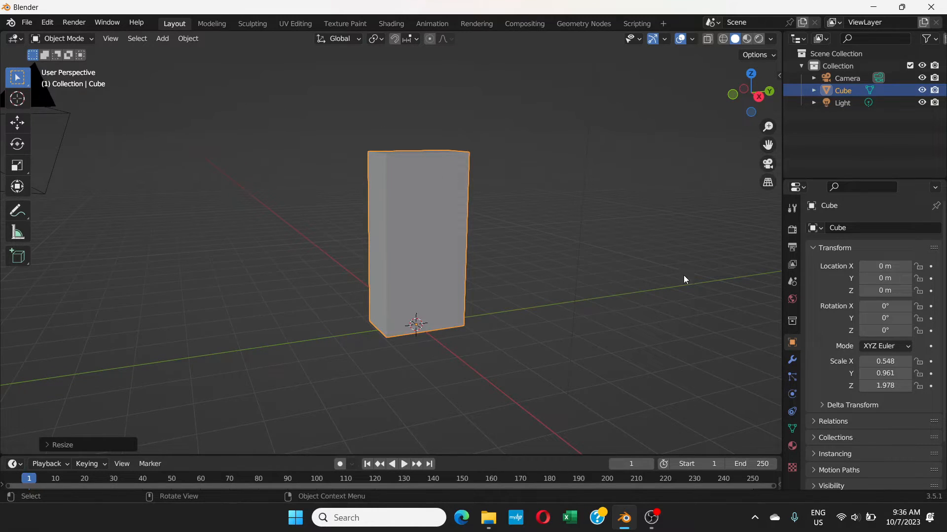
scroll(418, 197, "up", 3)
middle_click_drag(418, 197, 419, 220)
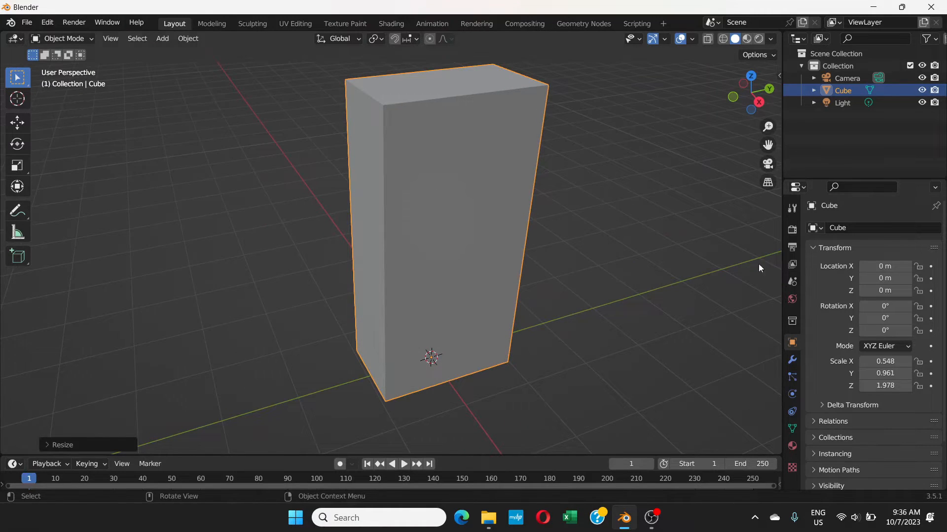
left_click(792, 446)
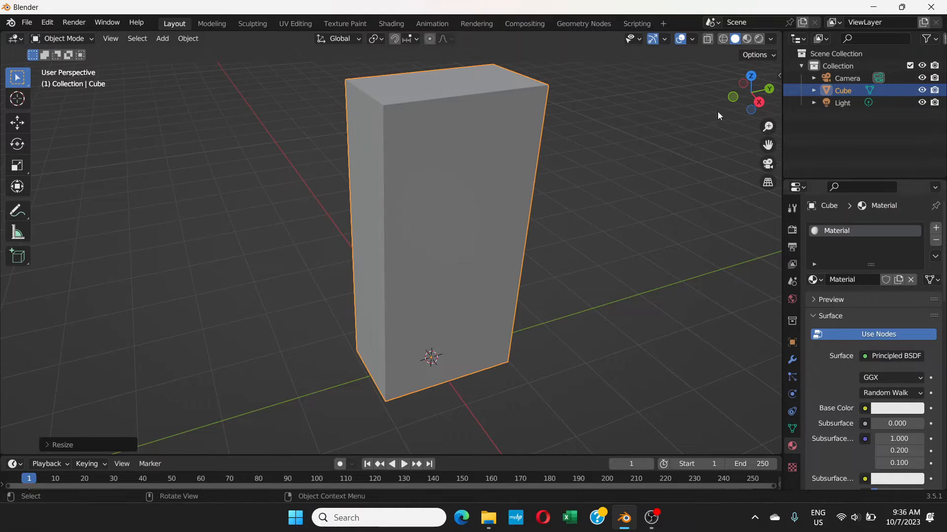
left_click(746, 39)
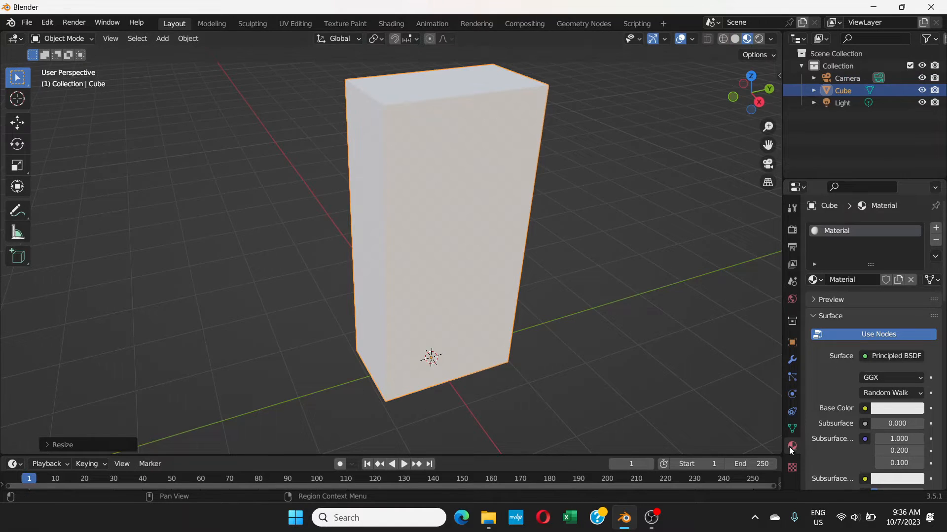
Step: Give the box's material a blue base colour, a roughness of about 0.096 and a metallic value of about 0.477
left_click(886, 408)
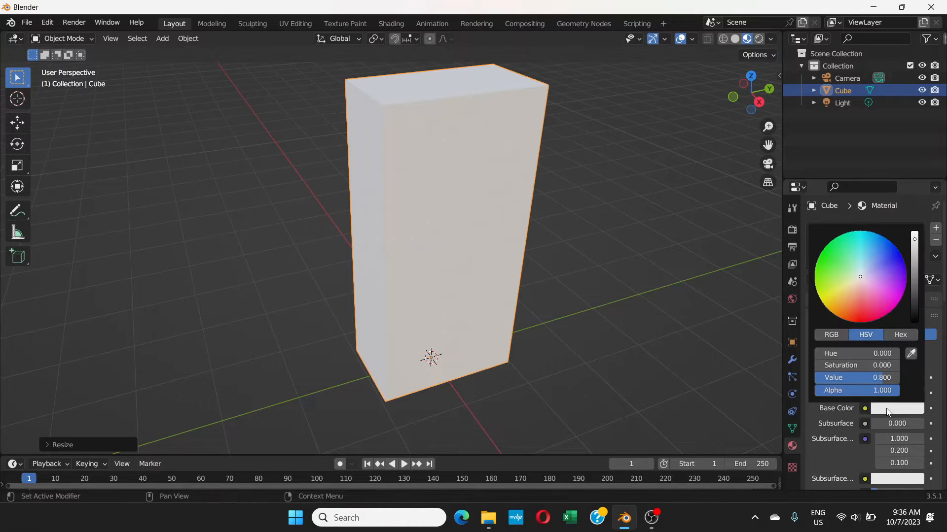
left_click_drag(858, 278, 887, 251)
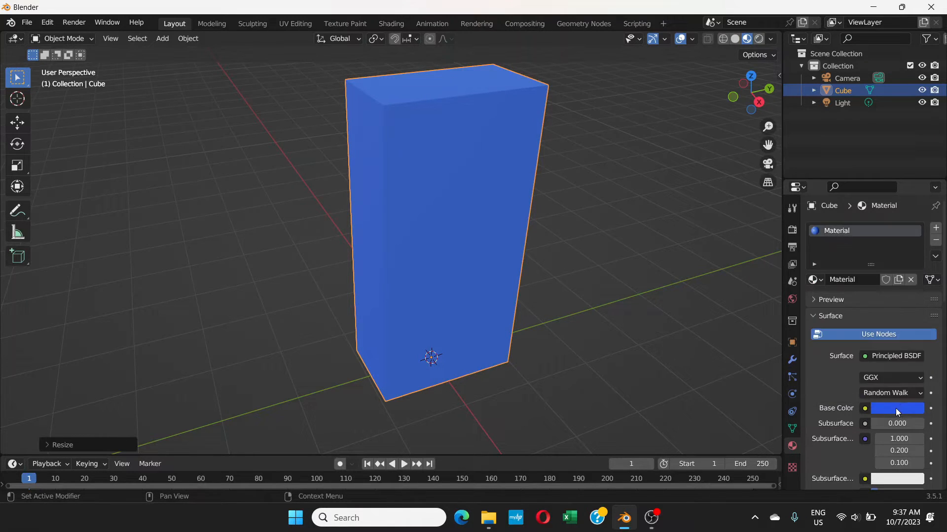
scroll(894, 397, "down", 6)
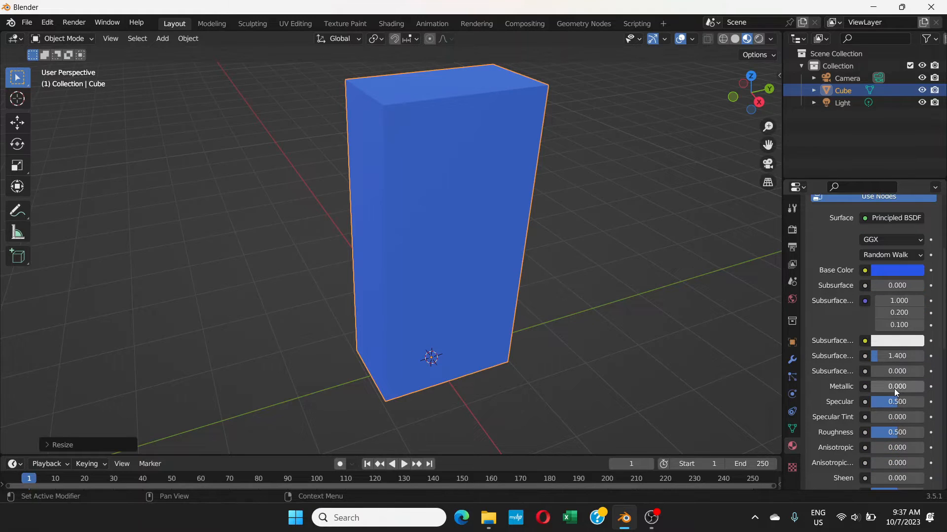
scroll(894, 388, "down", 1)
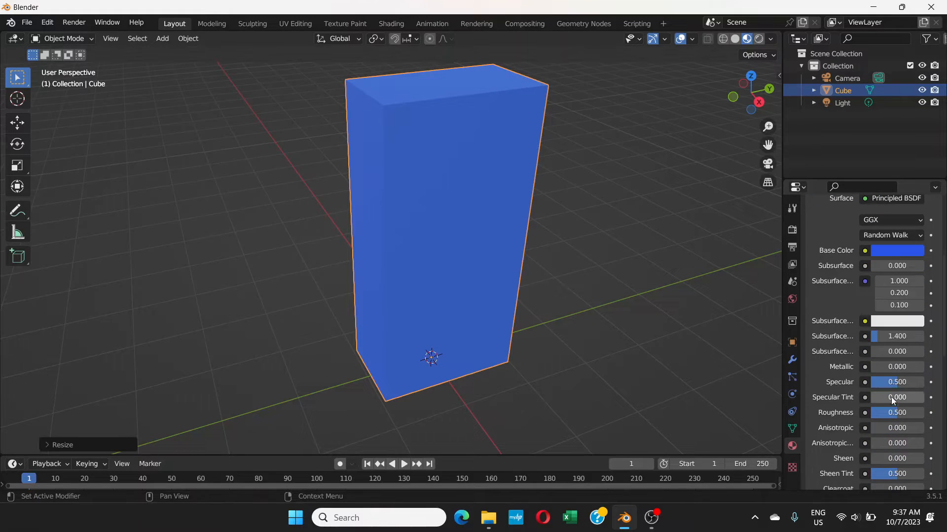
left_click_drag(898, 417, 877, 417)
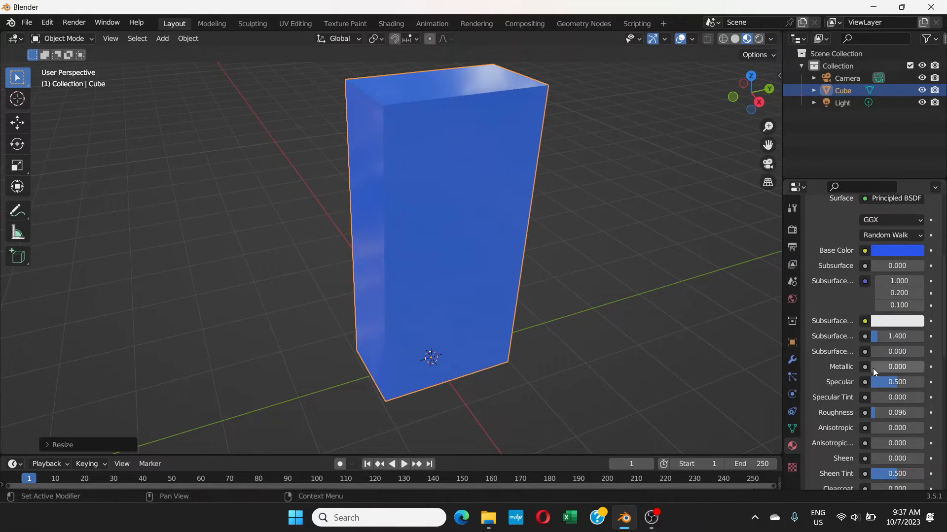
mouse_move(872, 368)
left_mouse_down()
mouse_move(897, 368)
mouse_move(883, 367)
left_mouse_up()
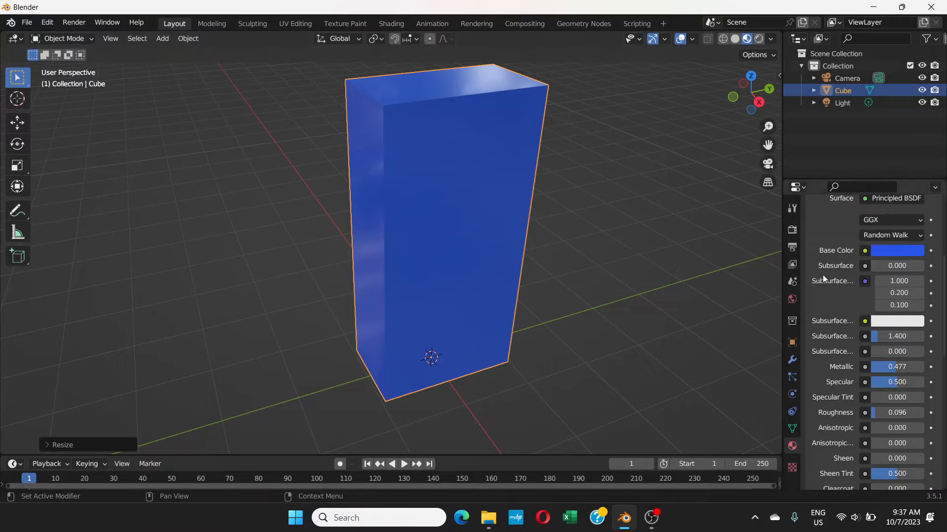
scroll(836, 278, "up", 2)
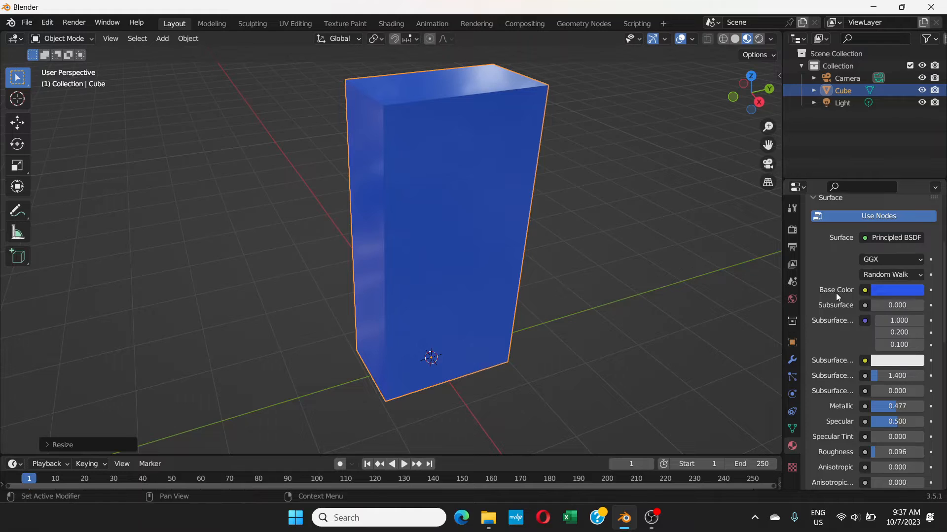
scroll(836, 293, "down", 1)
scroll(835, 293, "up", 1)
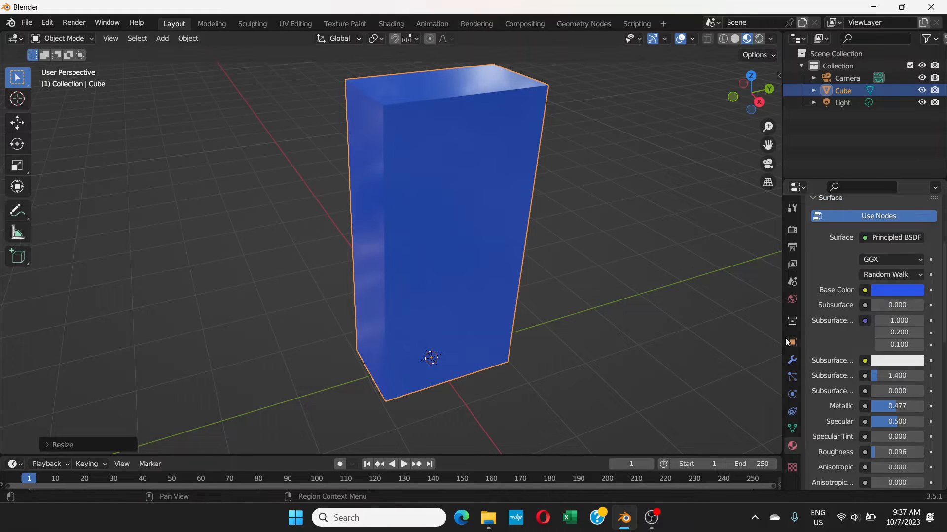
Step: Add a Bevel modifier to the box with an amount of 0.08 m and 5 segments, and deselect the box
left_click(793, 367)
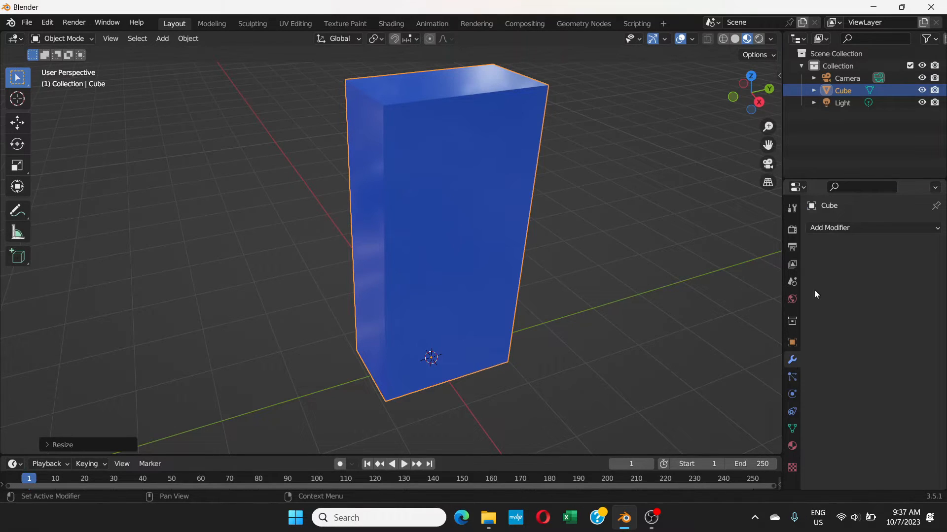
left_click(881, 227)
left_click(865, 228)
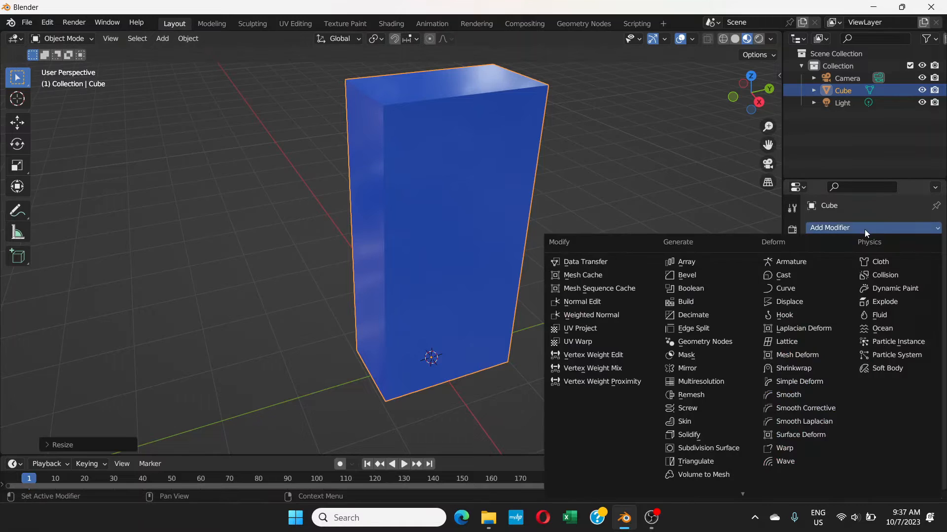
left_click(688, 275)
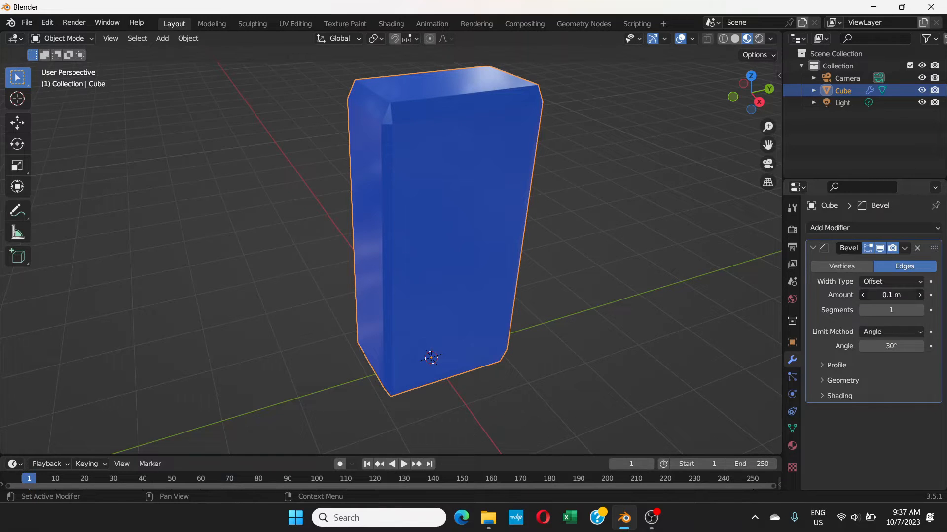
mouse_move(890, 294)
left_mouse_down()
mouse_move(878, 295)
mouse_move(897, 312)
left_mouse_up()
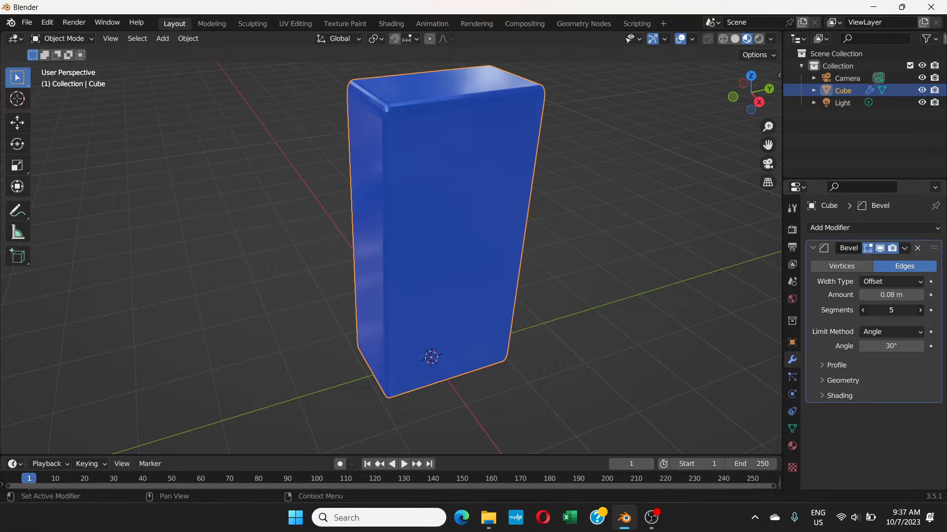
middle_click_drag(591, 246, 528, 212)
scroll(547, 232, "down", 3)
left_click(528, 253)
middle_click_drag(528, 253, 419, 238)
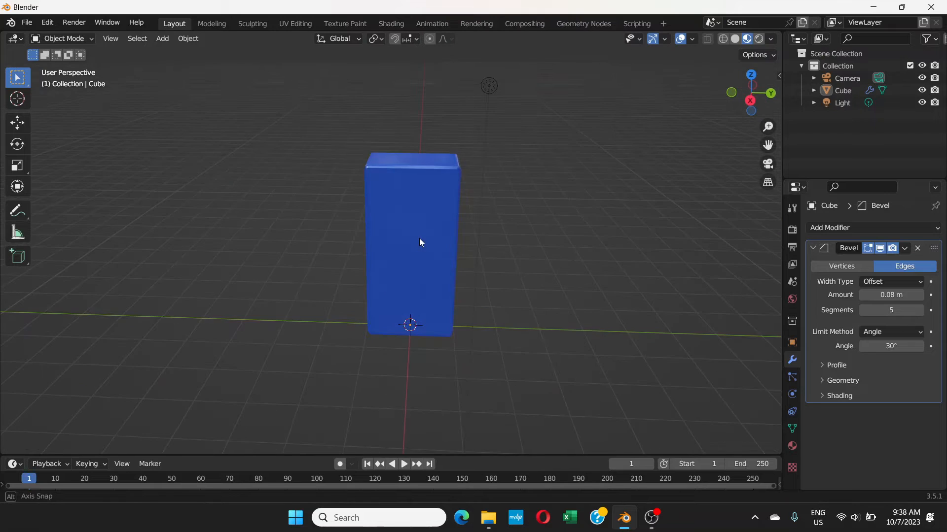
Step: Look up the import-export add-ons in the Blender preferences to check the Import Images as Planes add-on
left_click(164, 41)
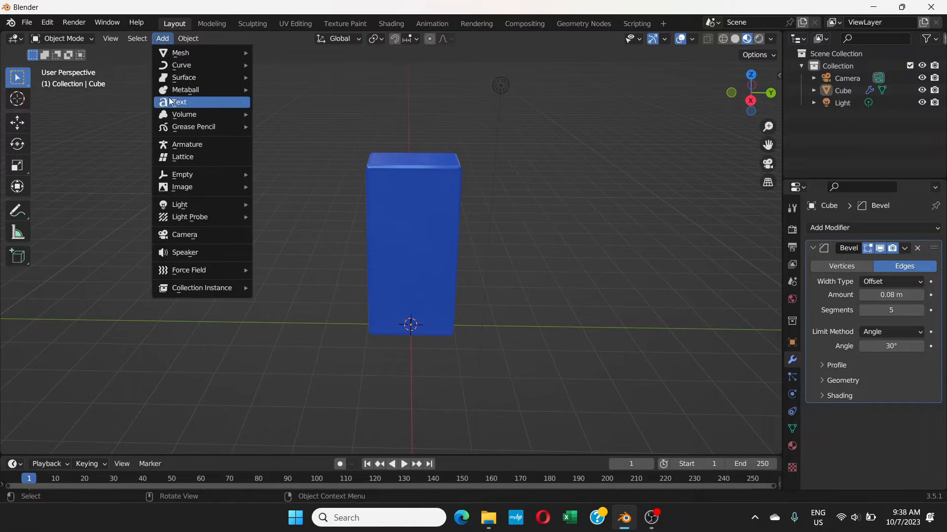
mouse_move(203, 187)
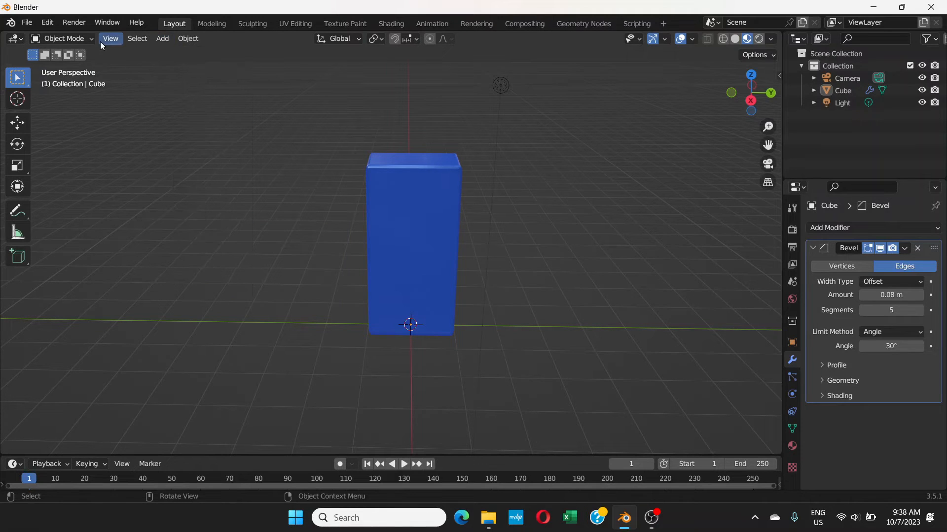
left_click(48, 22)
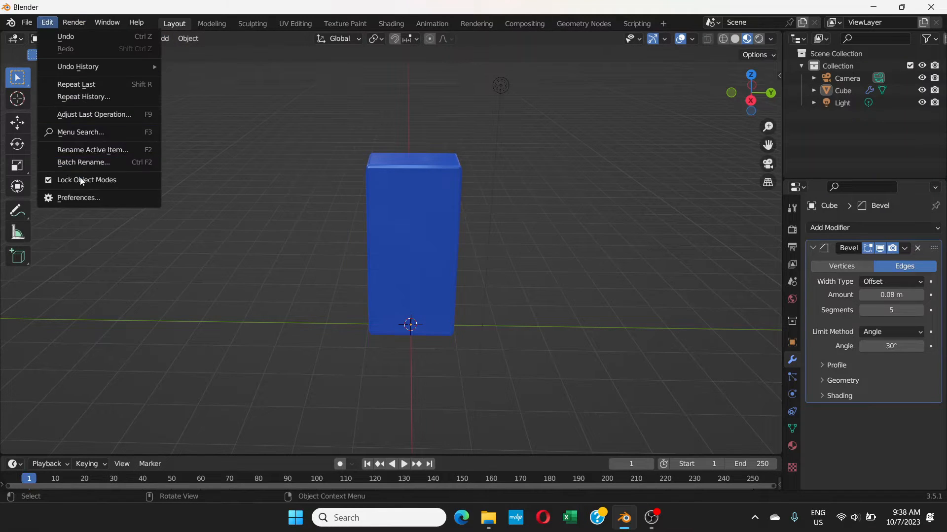
left_click(87, 198)
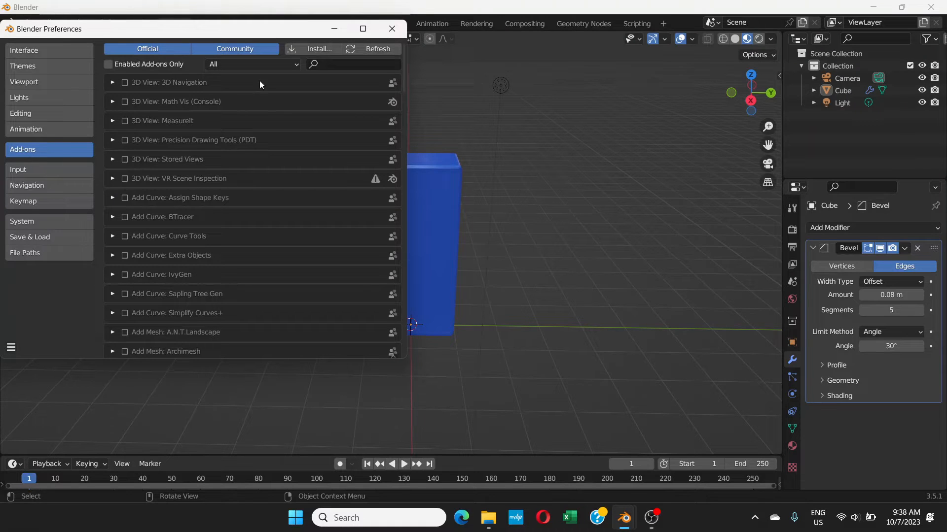
left_click(327, 63)
type("import")
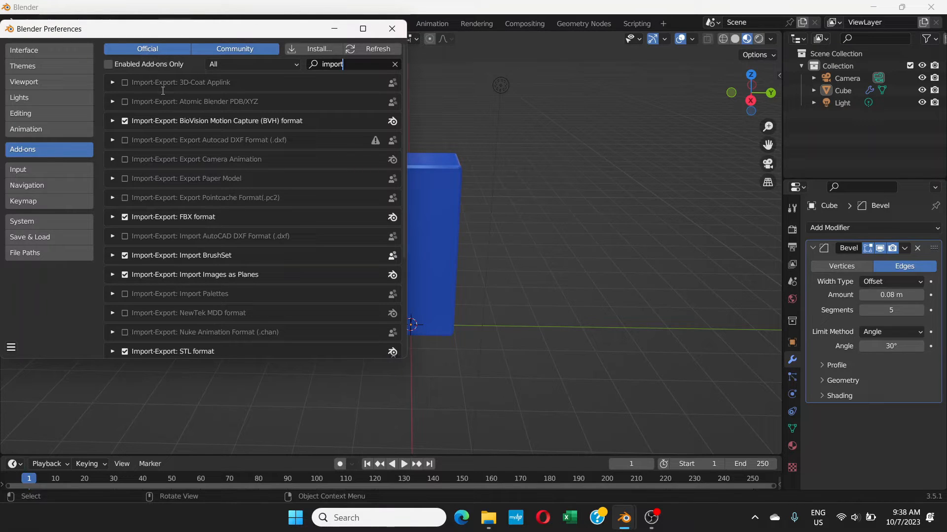
type("-export")
left_click(394, 64)
left_click(391, 30)
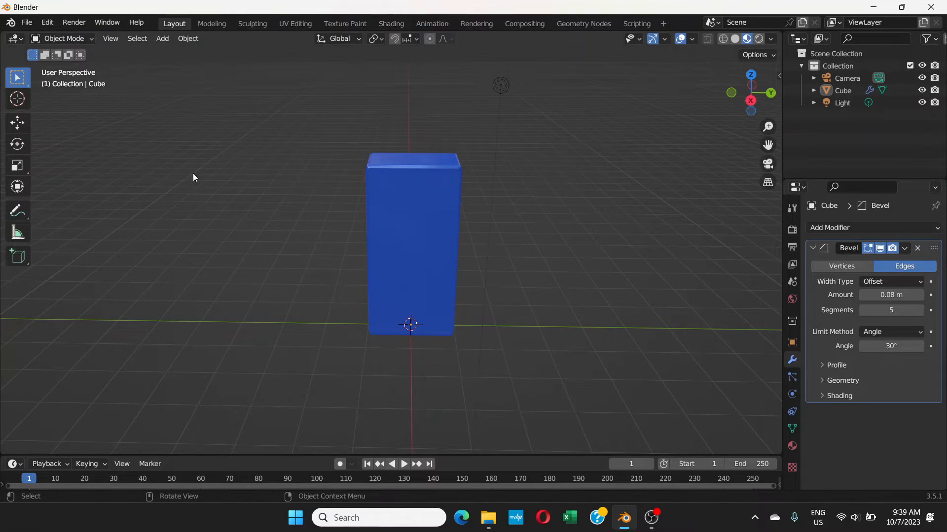
Step: Import 10 fc porto.png from the Downloads folder as an image plane
left_click(163, 40)
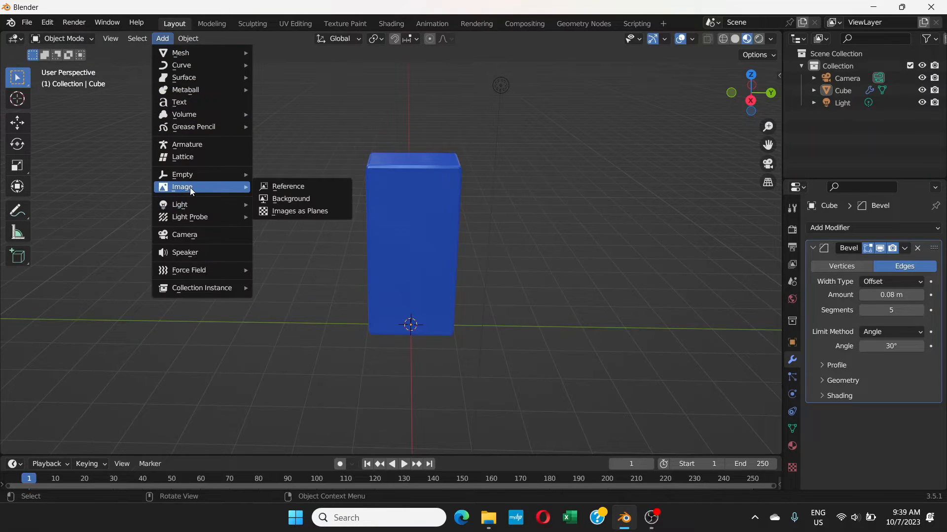
left_click(288, 215)
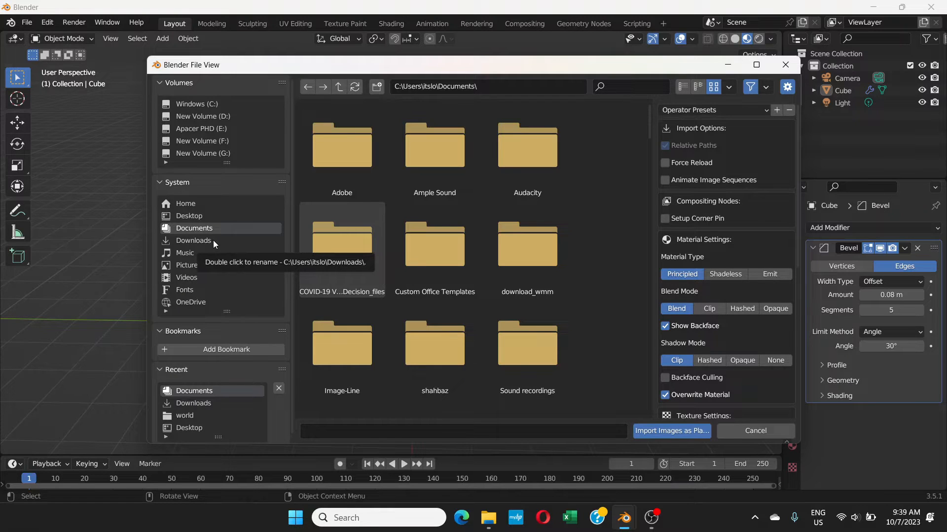
left_click(214, 241)
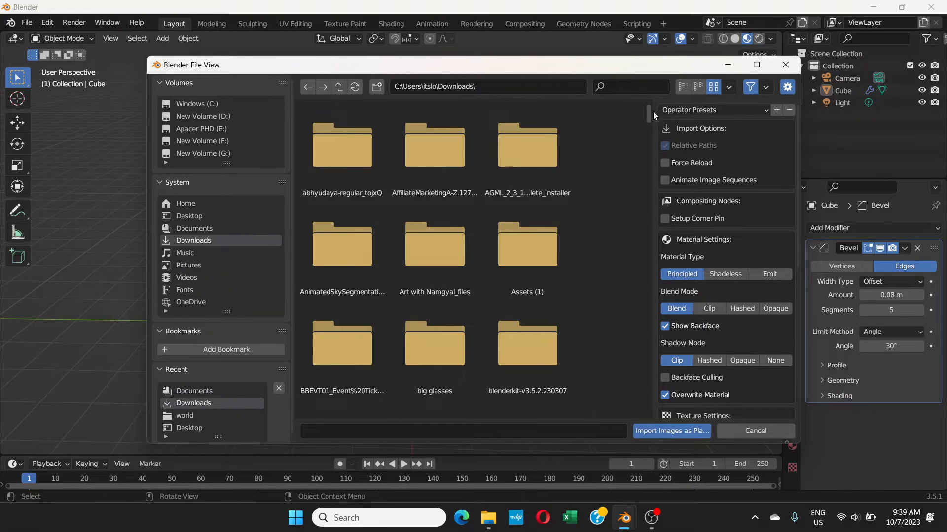
left_click_drag(647, 113, 642, 165)
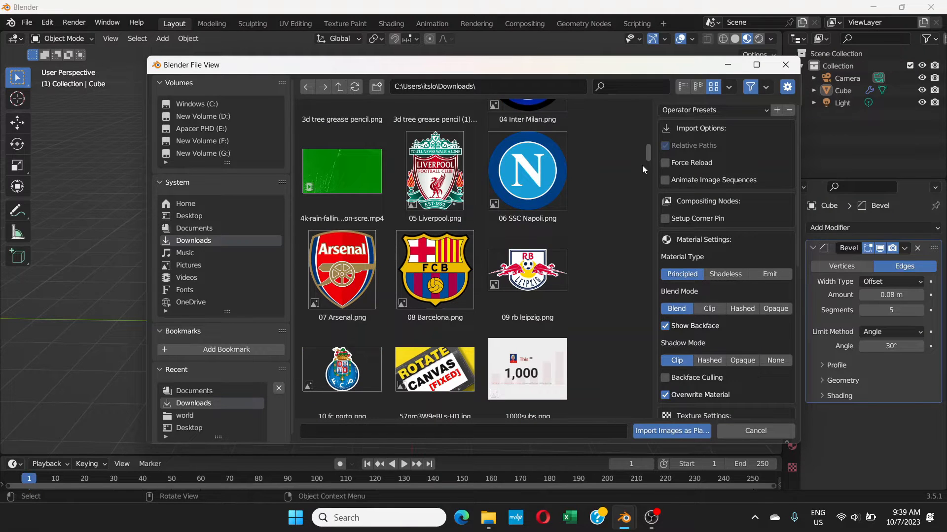
left_click(353, 363)
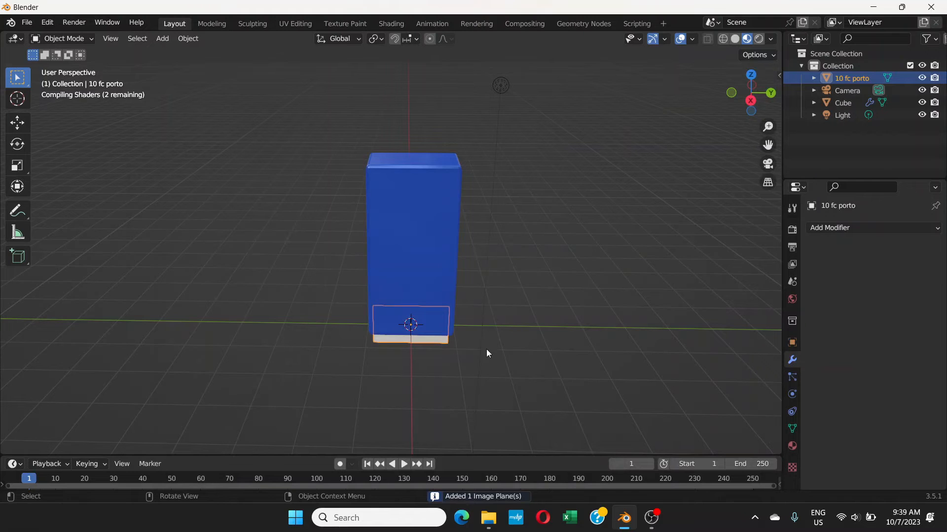
Step: In the right orthographic view, move the logo plane straight up about 3.2 m to the upper part of the box
mouse_move(483, 301)
middle_mouse_down()
mouse_move(484, 277)
mouse_move(485, 284)
middle_mouse_up()
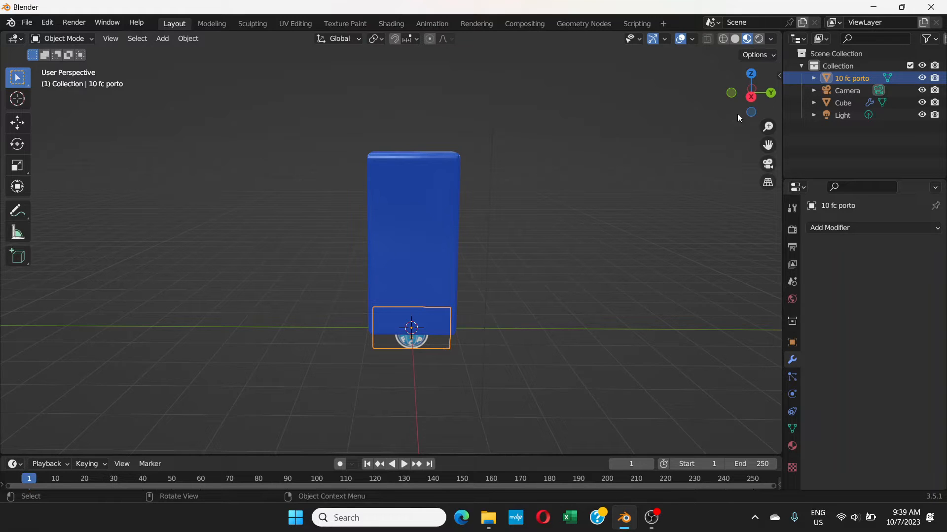
left_click(752, 96)
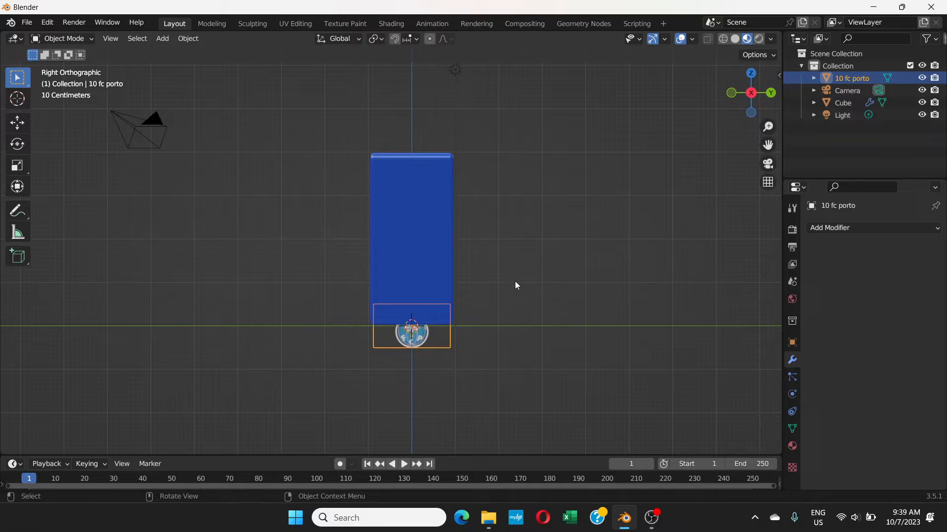
key("g")
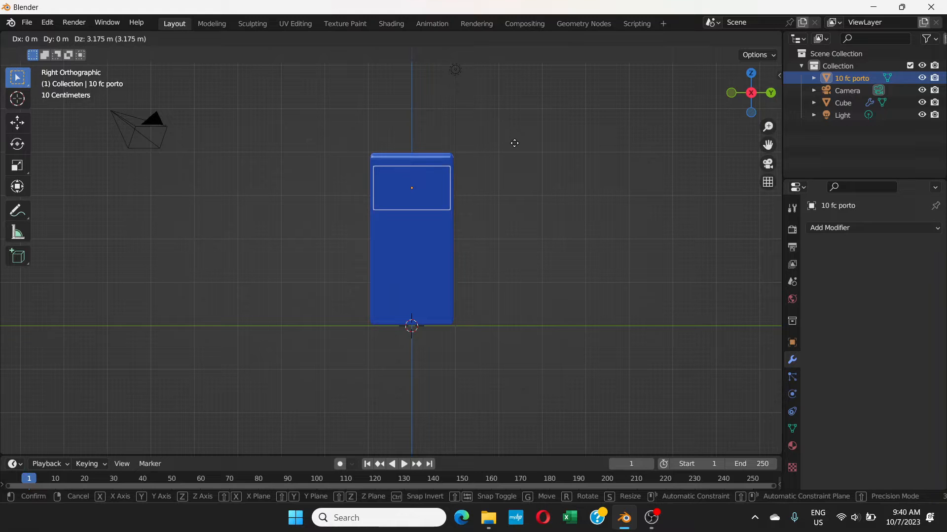
left_click(514, 145)
Step: Move the logo plane about 0.55 m along X onto the box's front face and deselect it
middle_click_drag(492, 199, 578, 231)
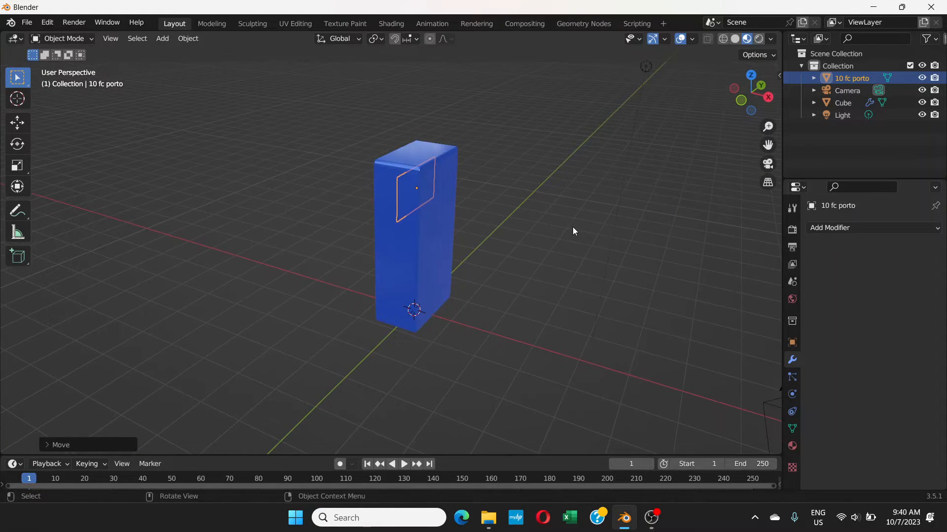
key("g")
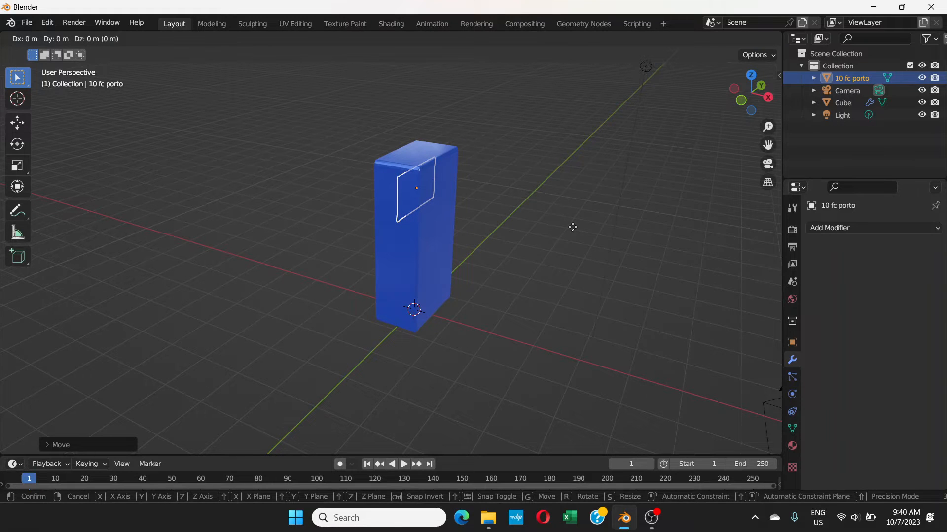
key("x")
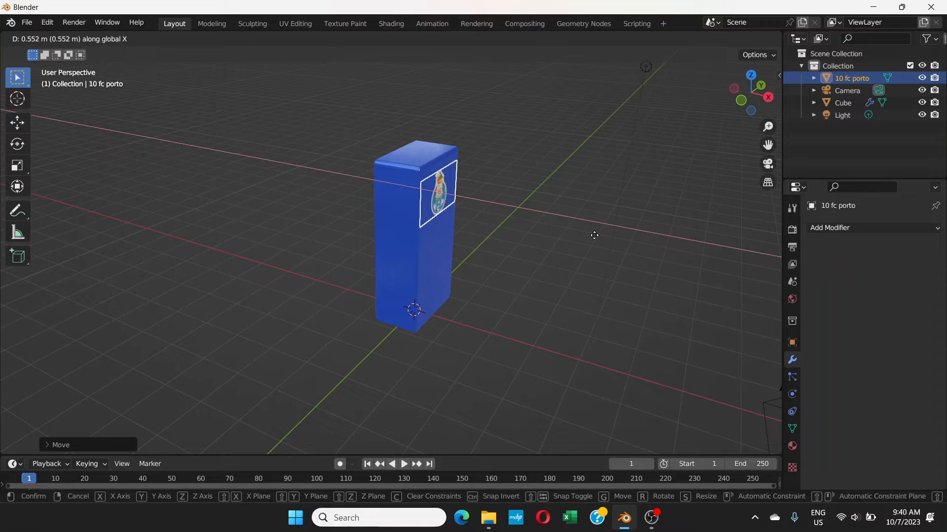
left_click(594, 235)
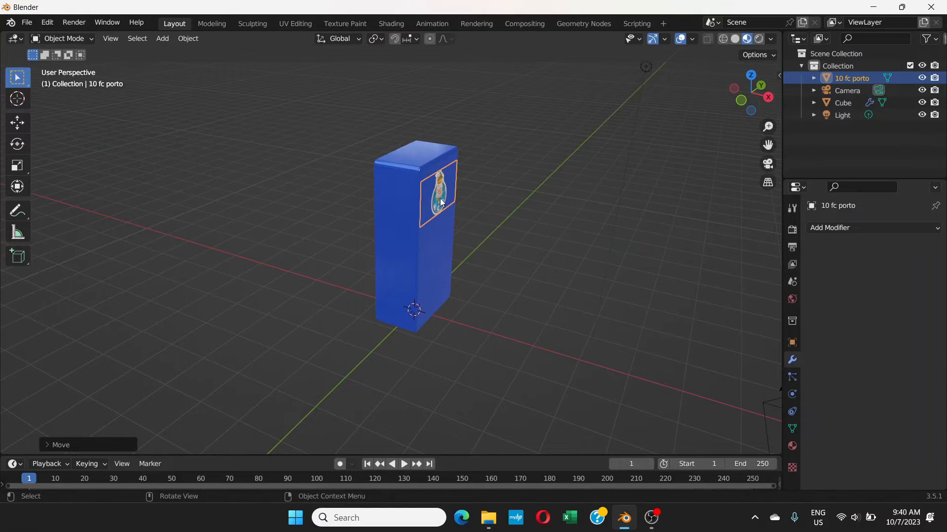
left_click(570, 228)
Step: Select the blue box in the right orthographic view and turn on snapping, keeping Increment as the snap target
middle_click_drag(602, 220, 486, 233)
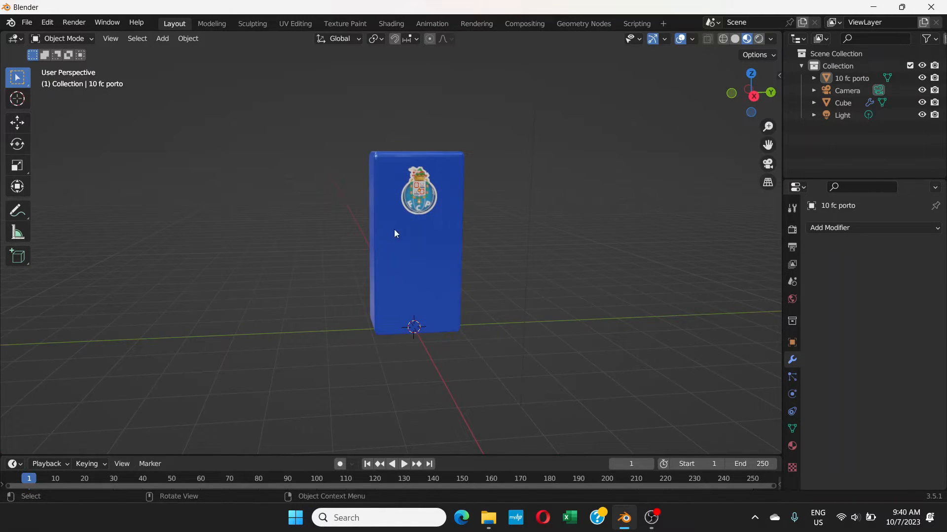
mouse_move(473, 255)
middle_mouse_down()
mouse_move(603, 246)
mouse_move(495, 265)
mouse_move(536, 259)
mouse_move(502, 233)
mouse_move(420, 232)
mouse_move(505, 227)
mouse_move(394, 241)
mouse_move(412, 221)
mouse_move(414, 232)
mouse_move(509, 237)
mouse_move(467, 241)
middle_mouse_up()
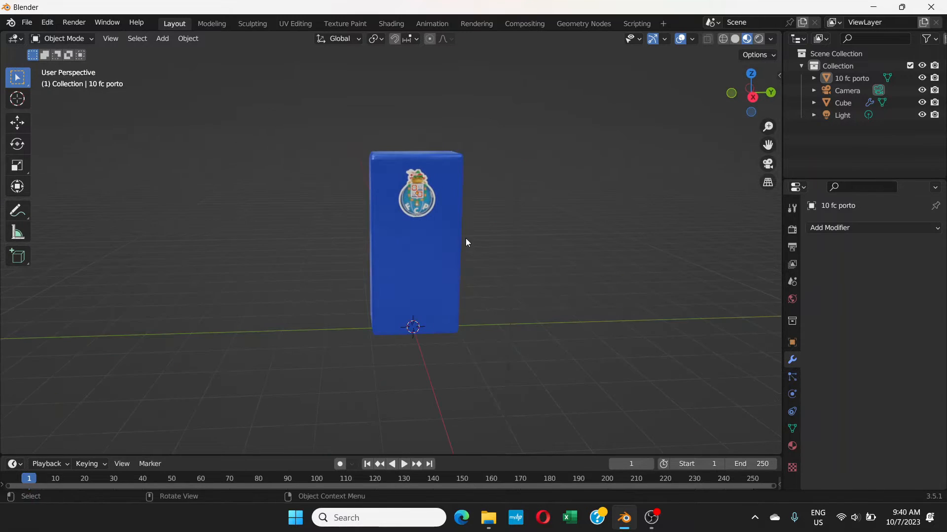
scroll(446, 220, "down", 3)
scroll(447, 222, "up", 2)
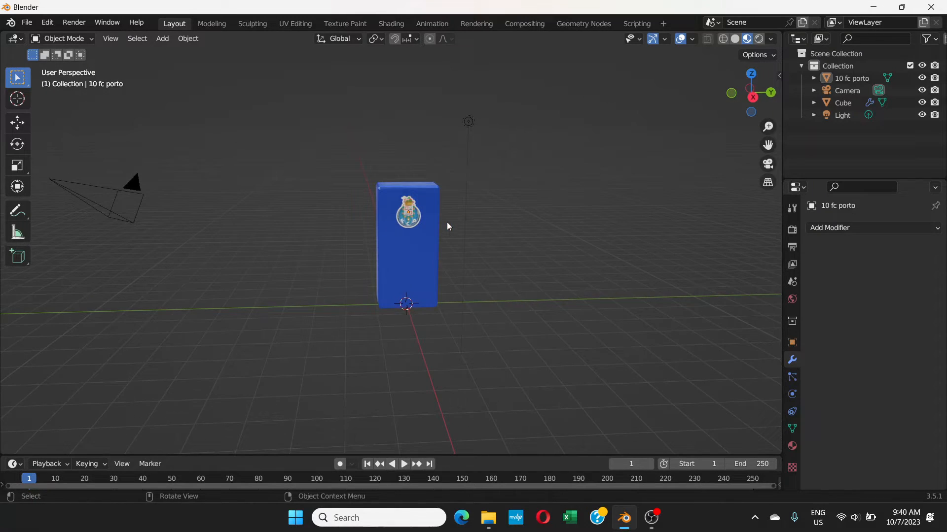
left_click(429, 248)
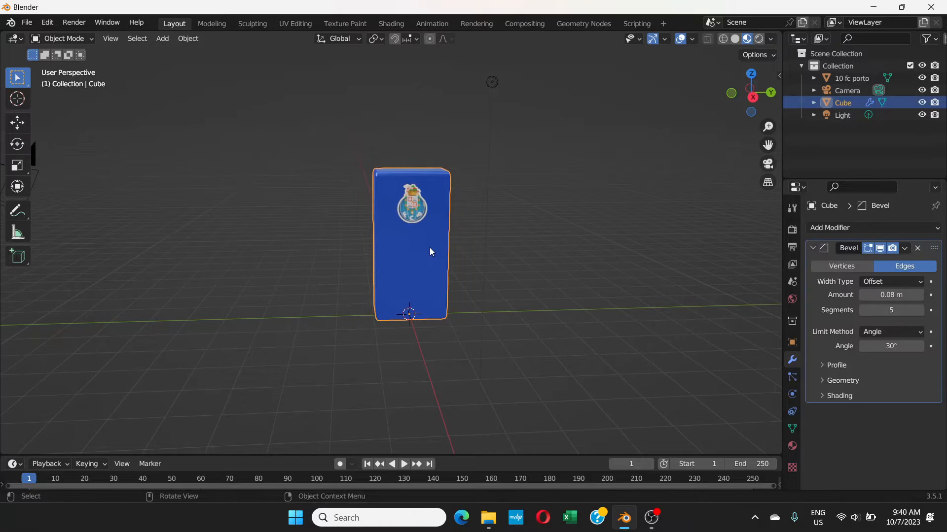
middle_click_drag(430, 252, 413, 244)
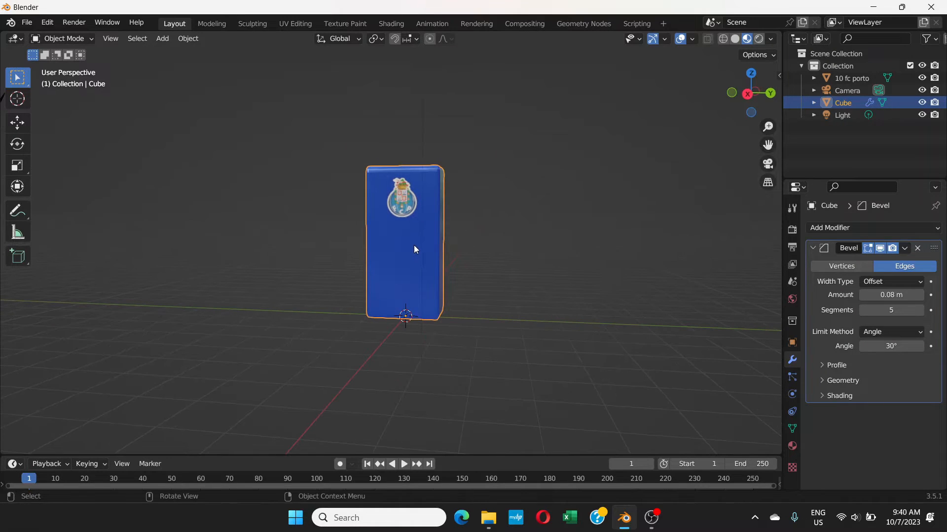
key("KP_3")
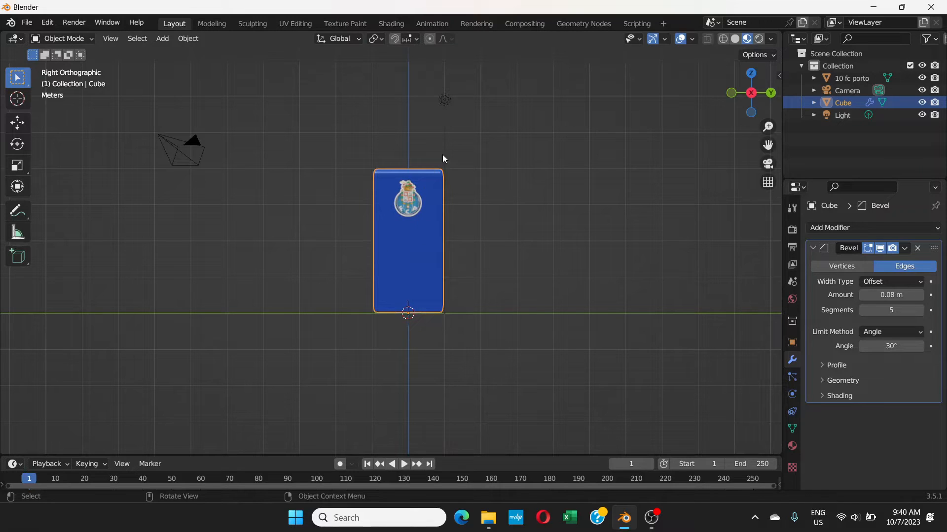
left_click(417, 40)
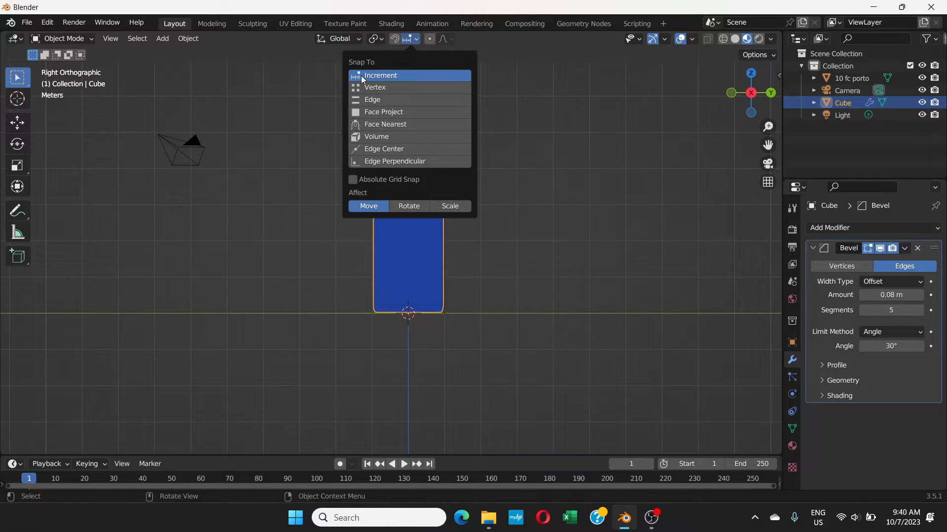
left_click(418, 40)
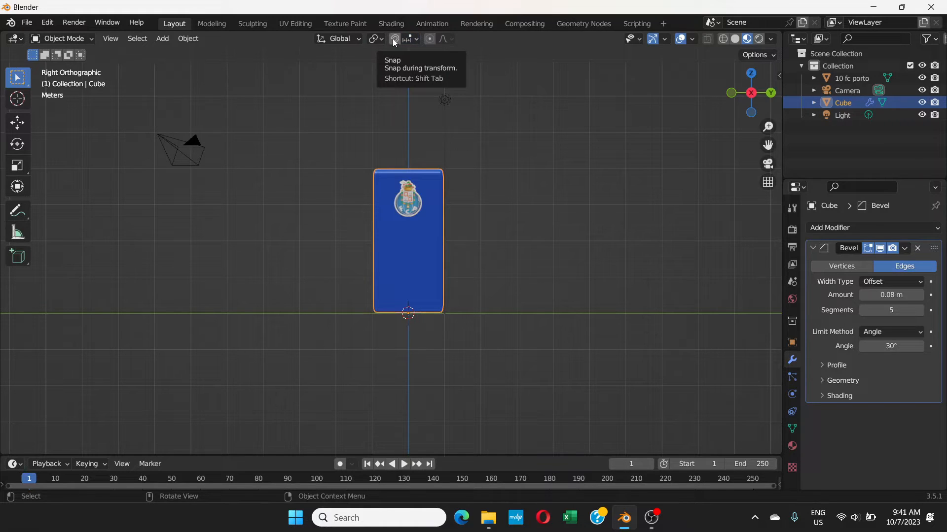
left_click(395, 39)
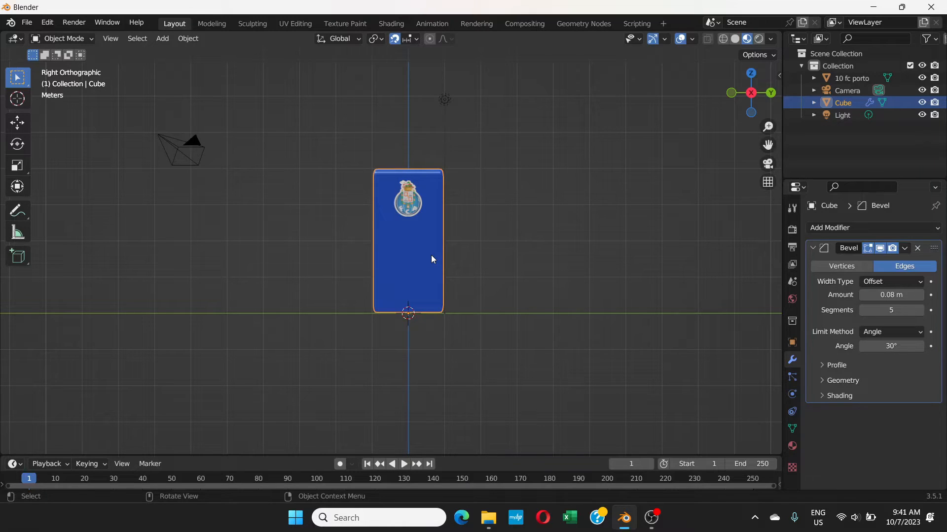
Step: Duplicate the blue box and place the copy 3 m along Y from the original
key("shift+d")
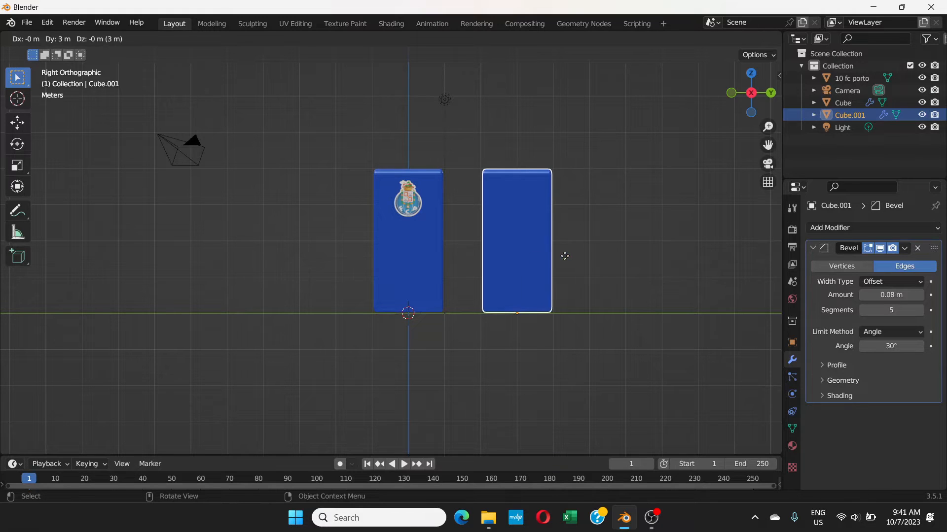
left_click(521, 256)
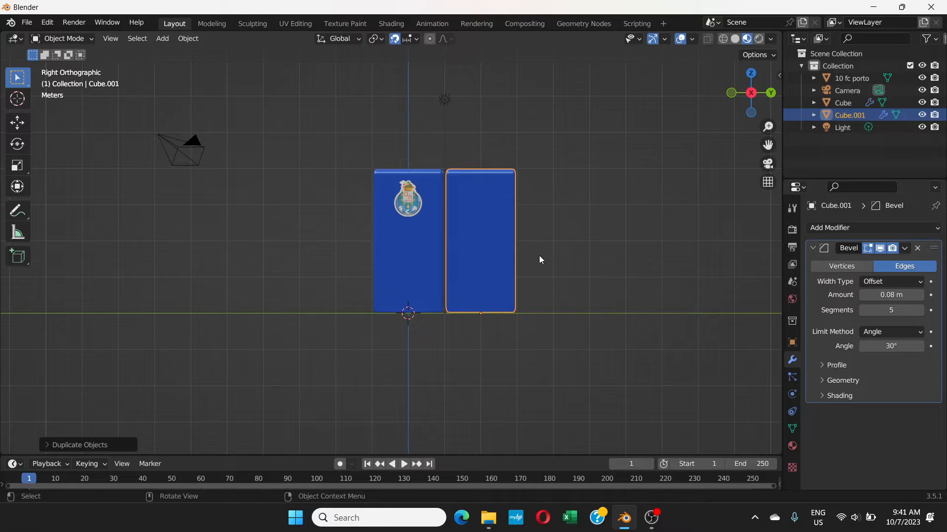
key("g")
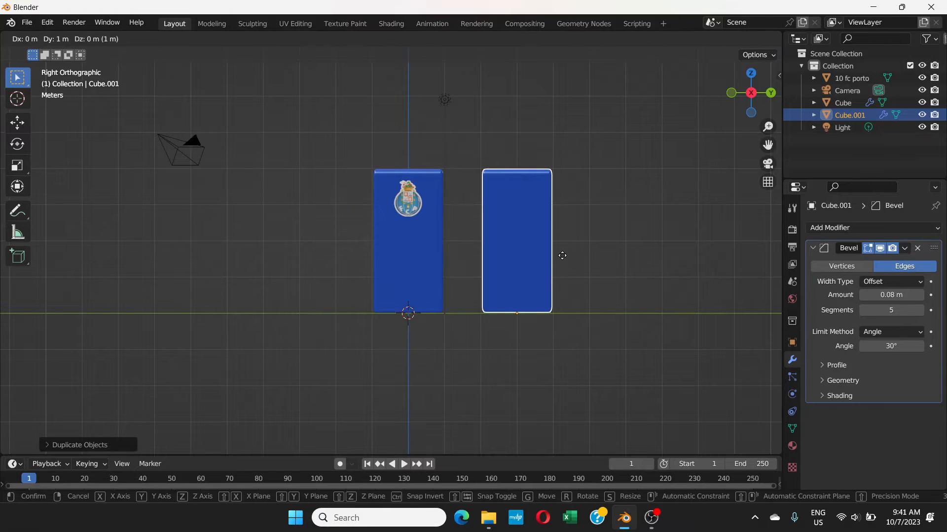
left_click(562, 255)
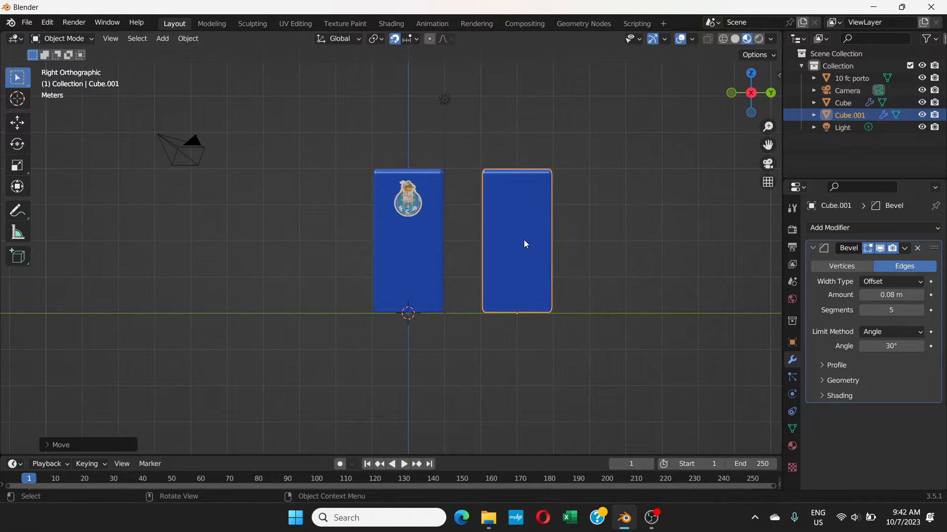
Step: Scale the copied box to about 1.5 times its height along Z
scroll(524, 240, "down", 3)
scroll(491, 248, "up", 1)
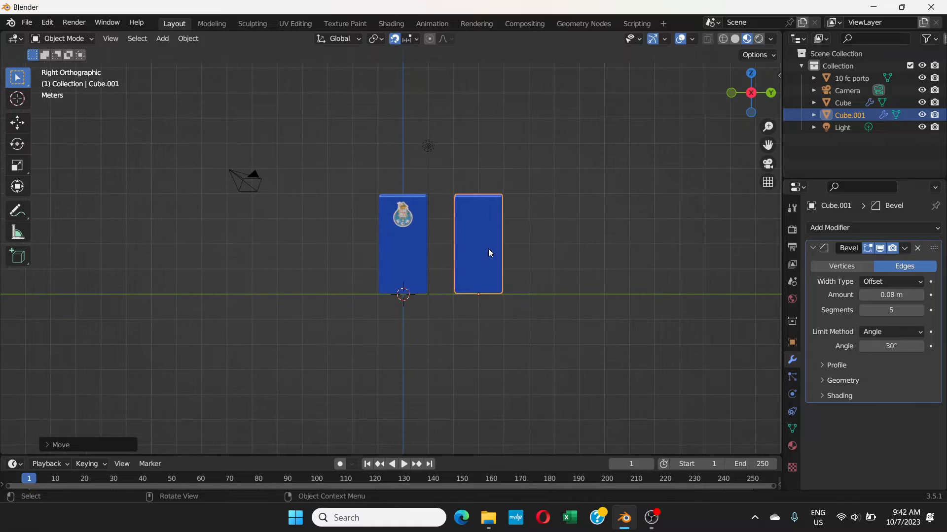
key("s")
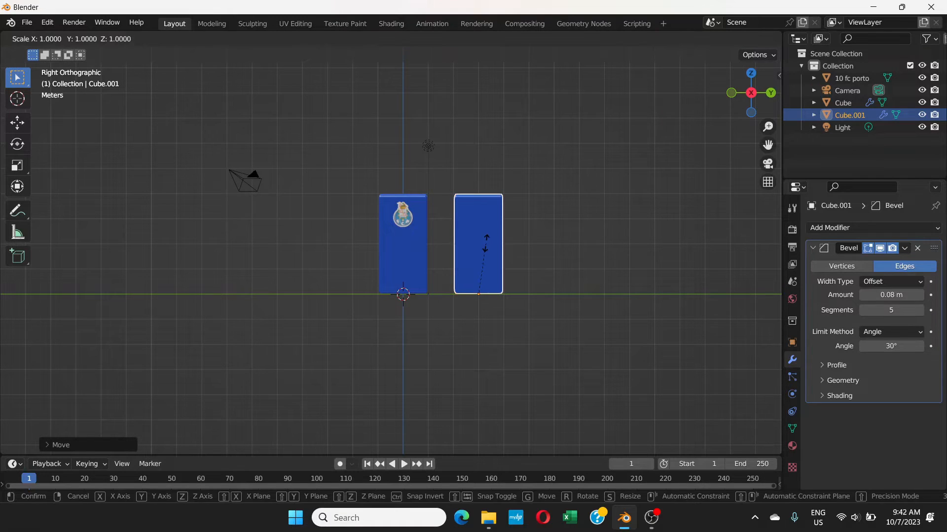
key("z")
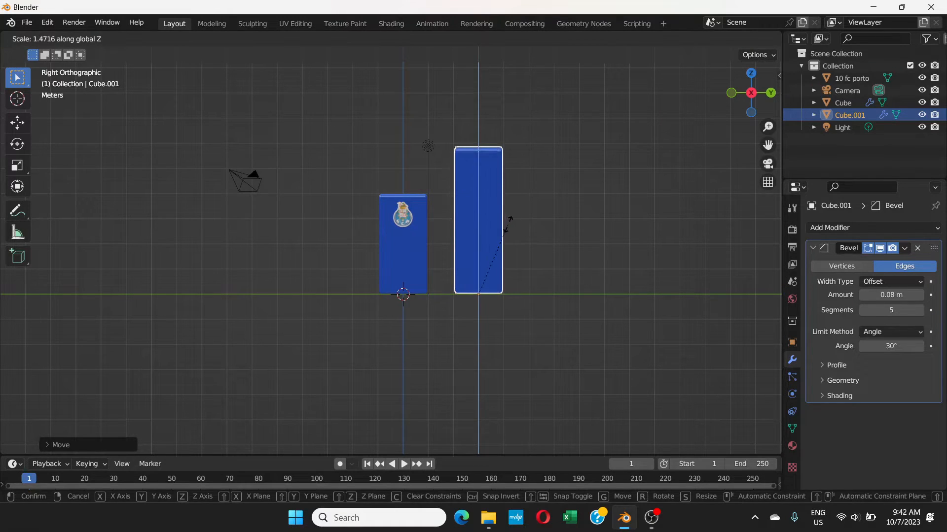
left_click(511, 226)
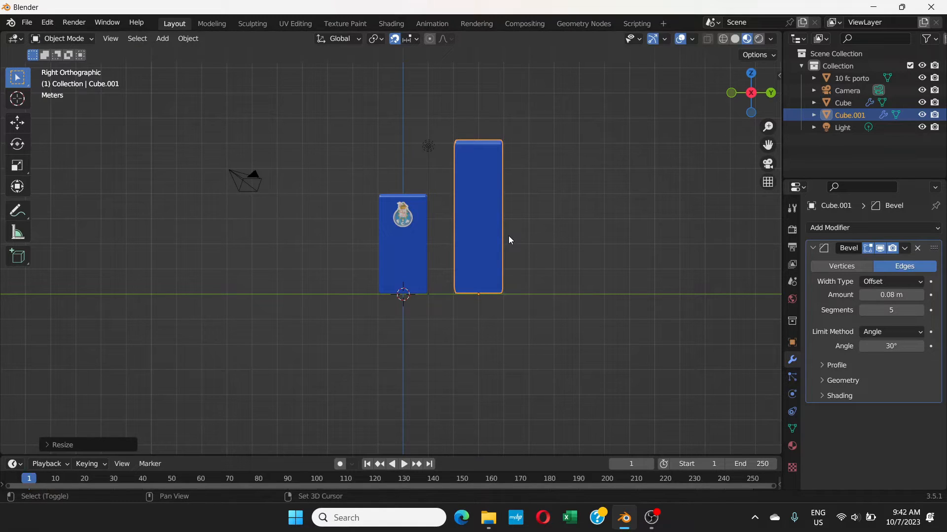
Step: Duplicate the second box 3 m along Y and scale the copy along Z to make it about a third taller
key("shift+d")
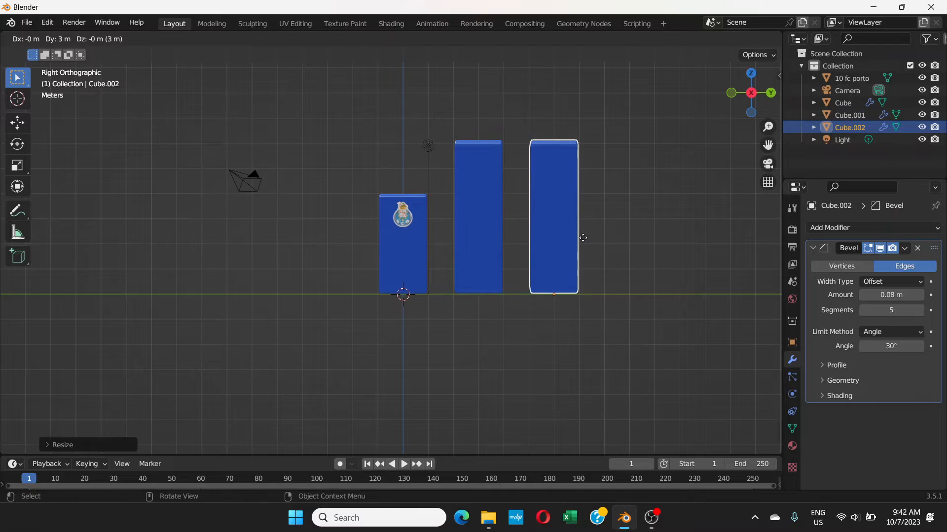
left_click(582, 237)
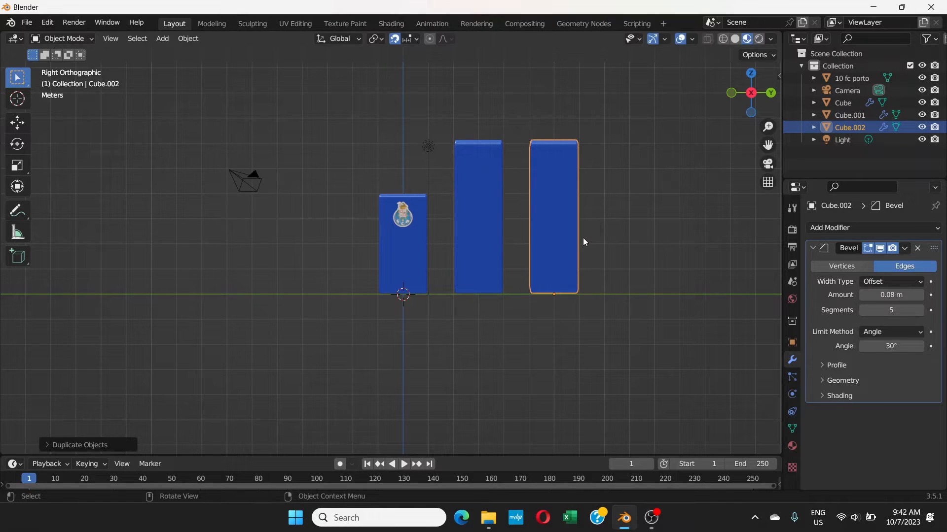
key("s")
key("z")
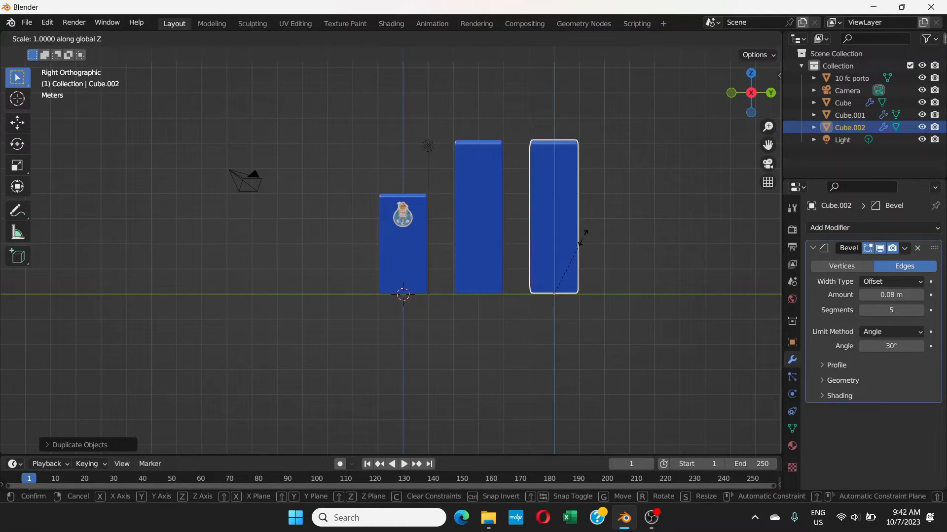
left_click(606, 227)
Step: Duplicate the third box 3 m along Y and scale the copy by about 1.21 along Z
middle_click_drag(607, 228, 480, 332, "shift")
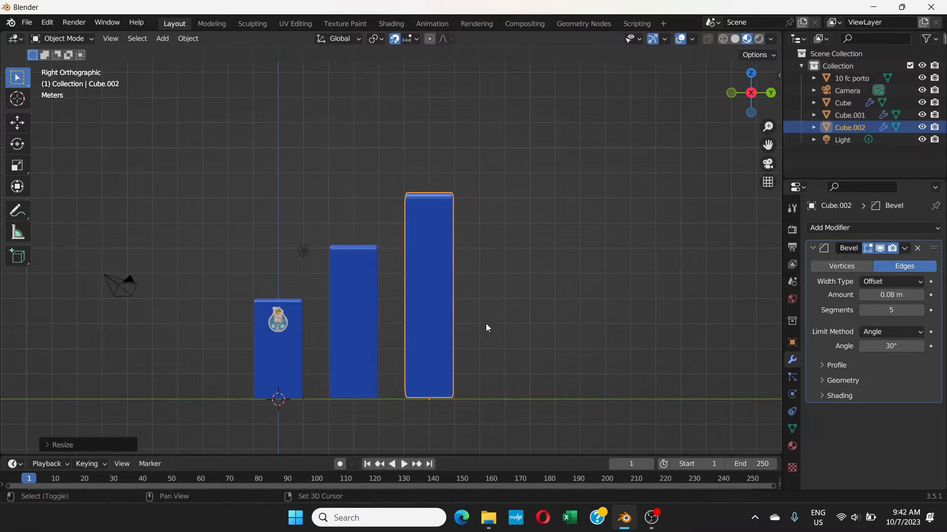
key("shift+d")
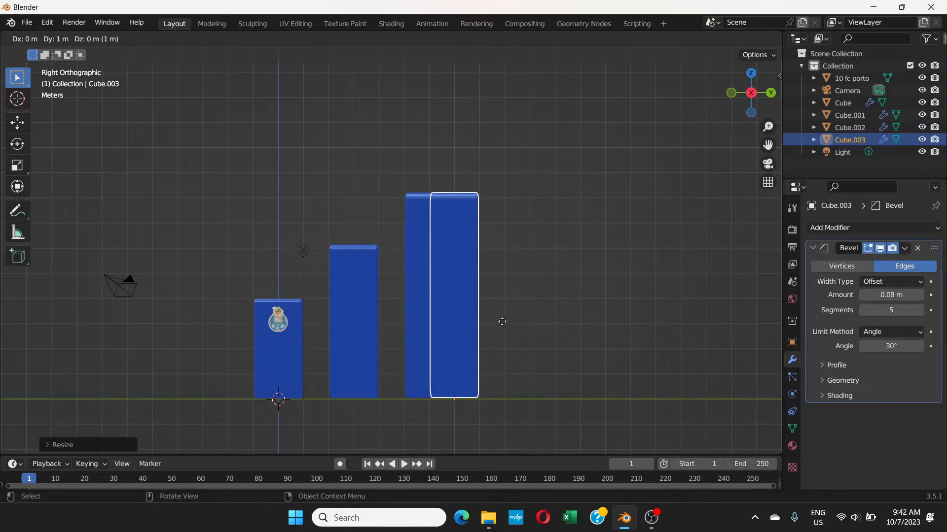
left_click(554, 320)
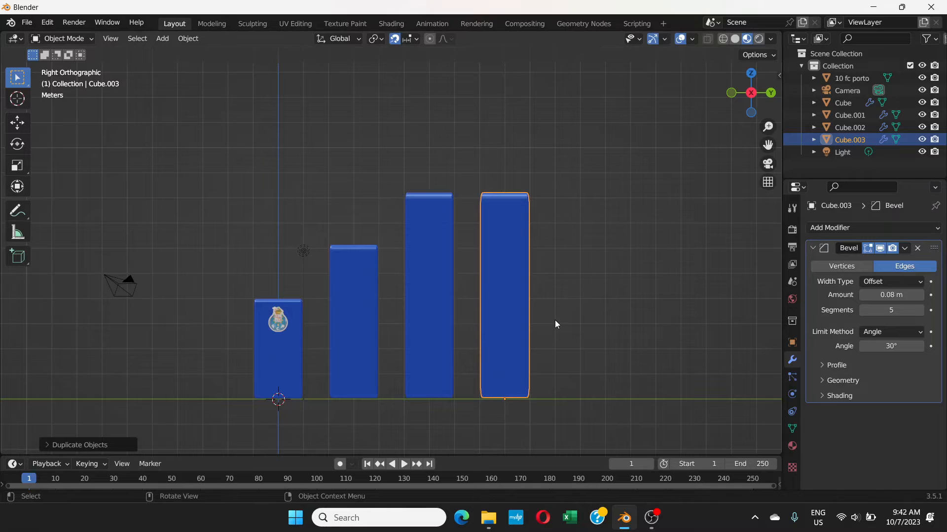
key("s")
key("z")
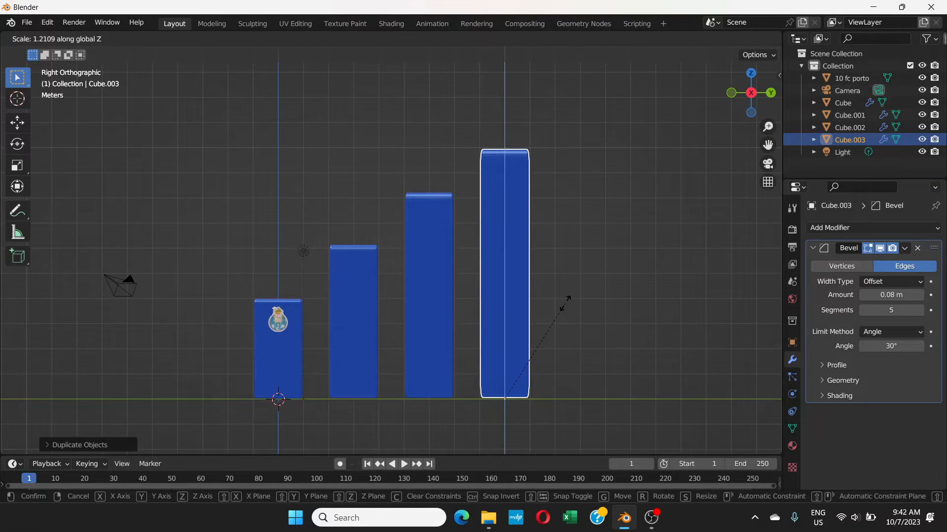
left_click(566, 305)
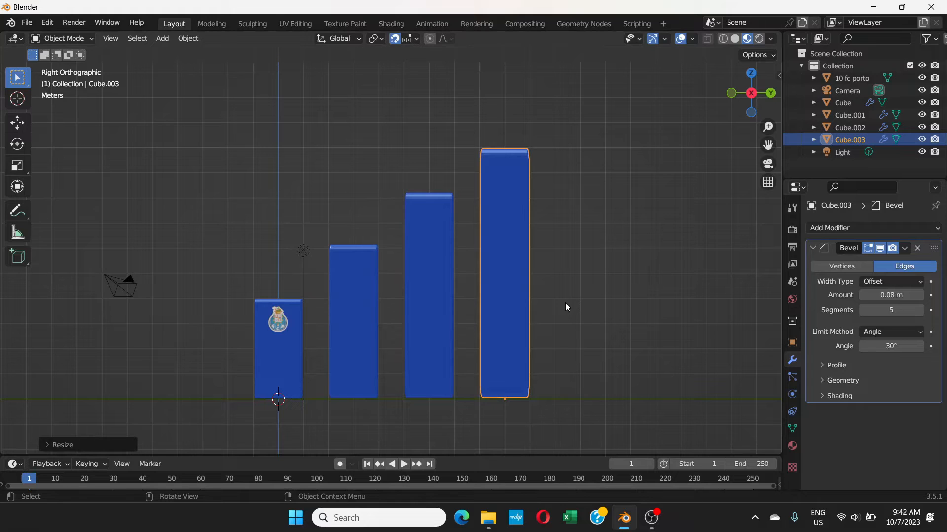
Step: Duplicate the fourth box 3 m along Y and scale the fifth box by about 1.21 along Z
key("shift+d")
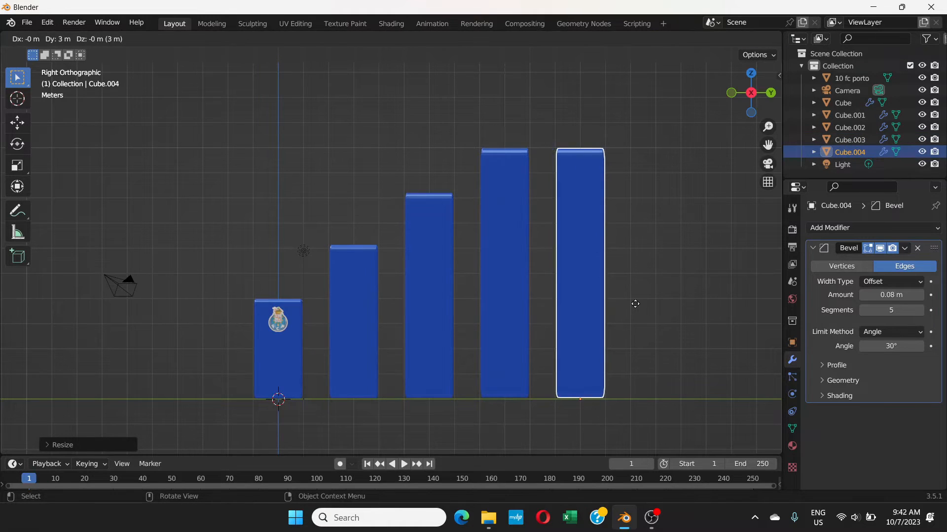
left_click(635, 304)
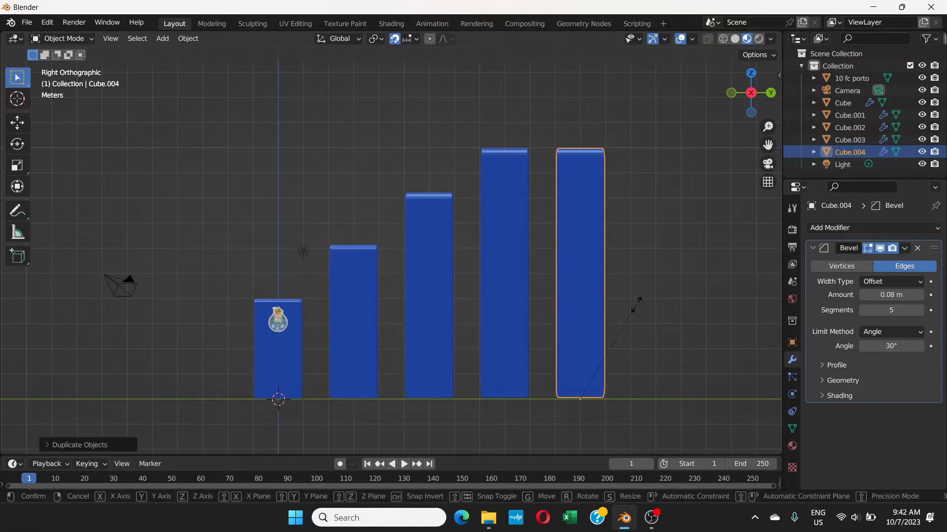
key("s")
key("z")
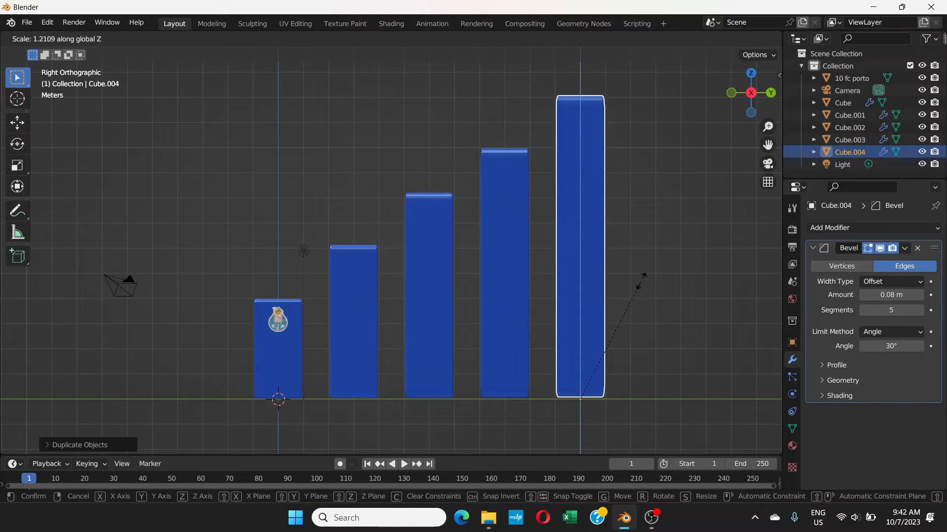
left_click(642, 280)
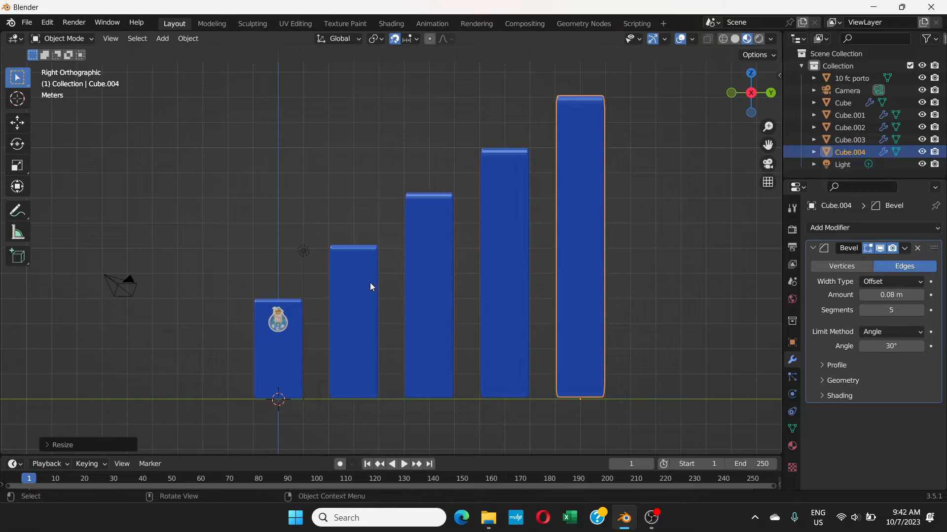
Step: Examine the row of five boxes in perspective and inspect the logo plane on the shortest box up close
mouse_move(496, 234)
middle_mouse_down()
mouse_move(501, 224)
mouse_move(484, 237)
mouse_move(491, 245)
middle_mouse_up()
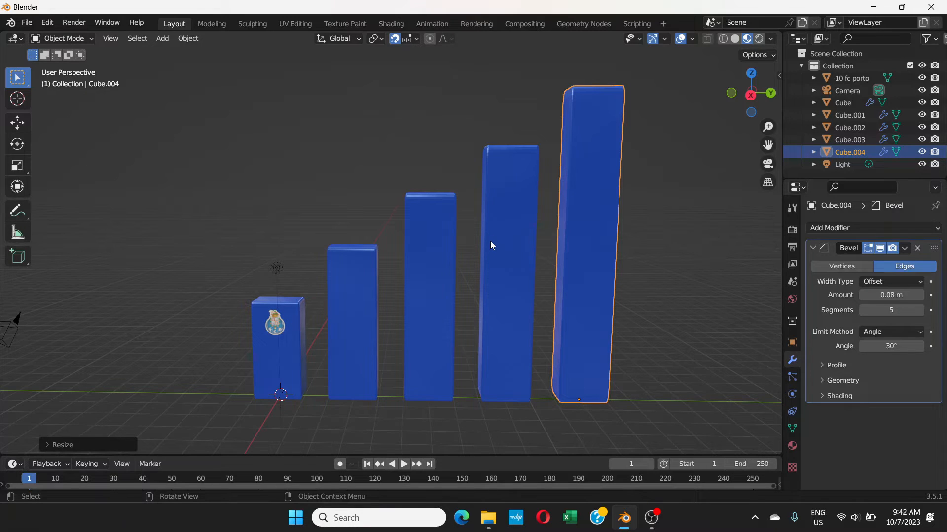
middle_click_drag(441, 205, 465, 258)
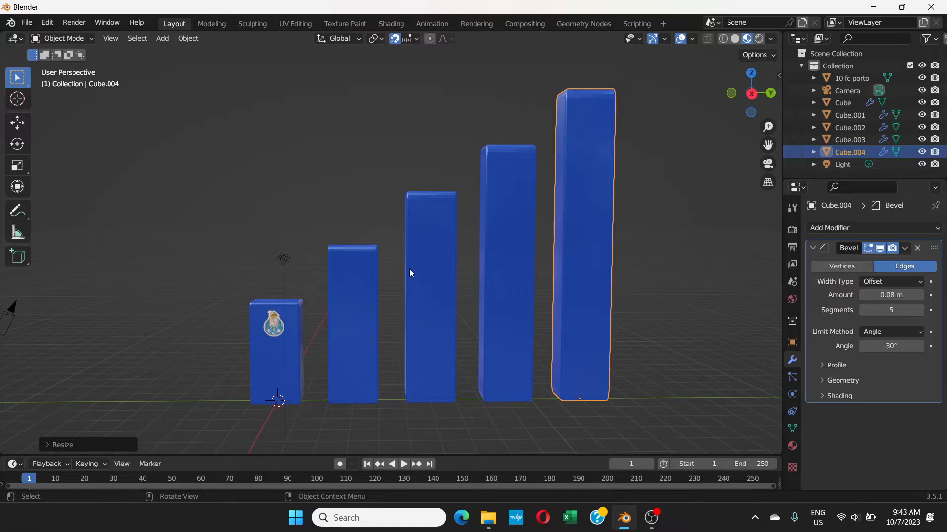
middle_click_drag(411, 273, 311, 262)
middle_click_drag(319, 315, 389, 265)
scroll(428, 253, "up", 3)
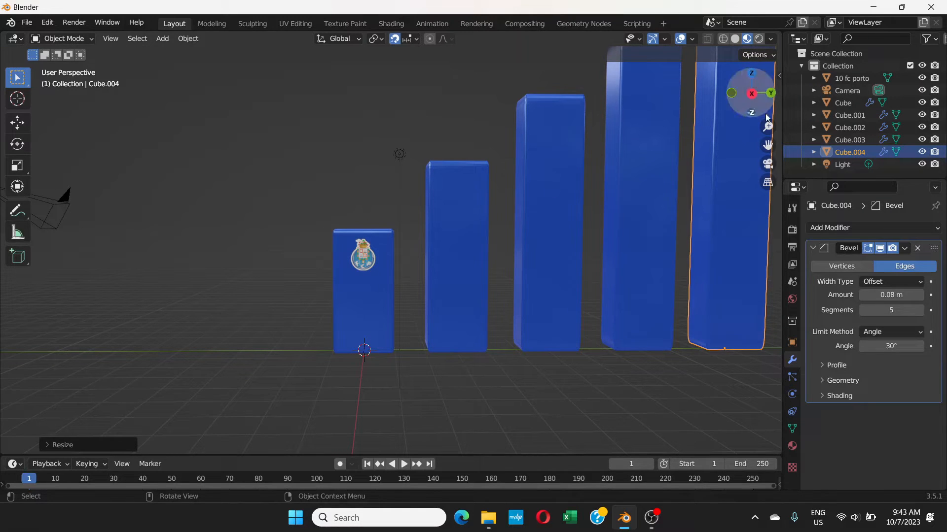
left_click(365, 257)
scroll(364, 257, "up", 3)
scroll(364, 257, "up", 2)
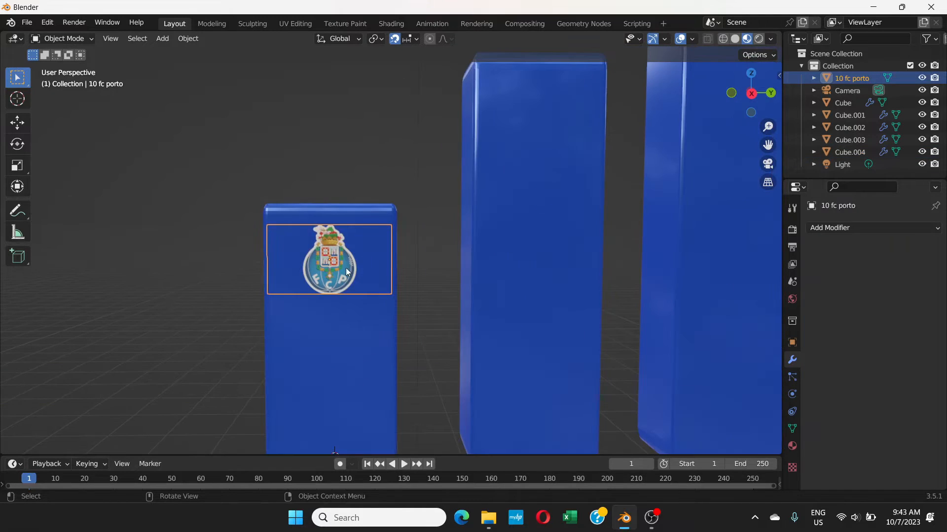
left_click(365, 220)
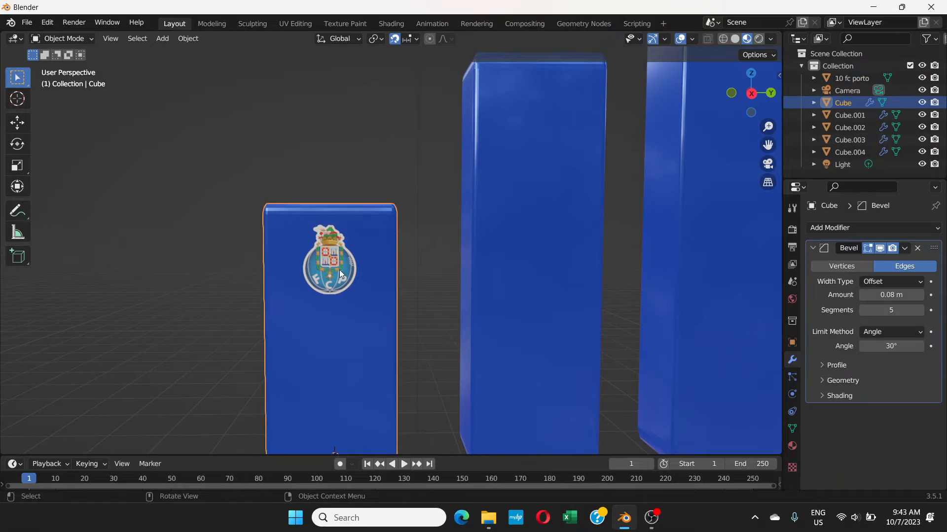
scroll(325, 224, "up", 2)
scroll(327, 229, "down", 2)
scroll(326, 229, "down", 3)
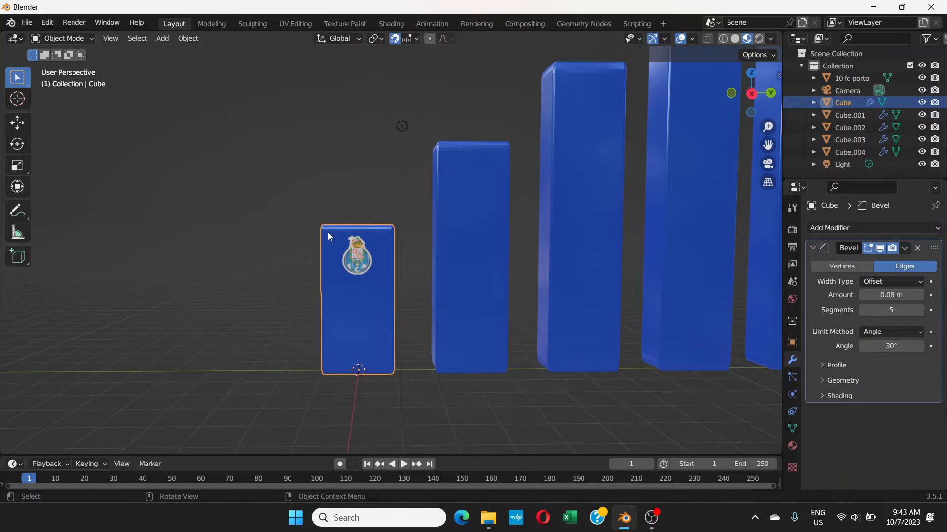
Step: Clear the selection and add a text object to the scene
left_click(299, 261)
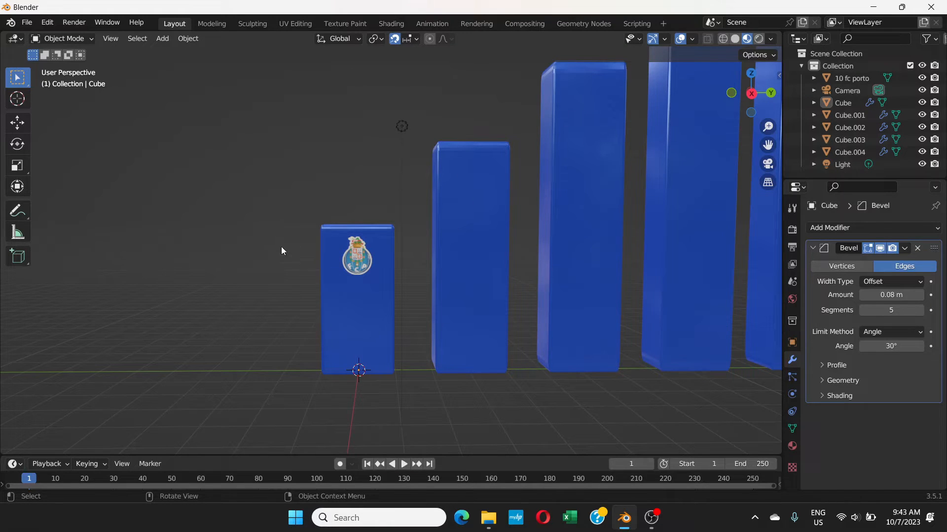
left_click(161, 39)
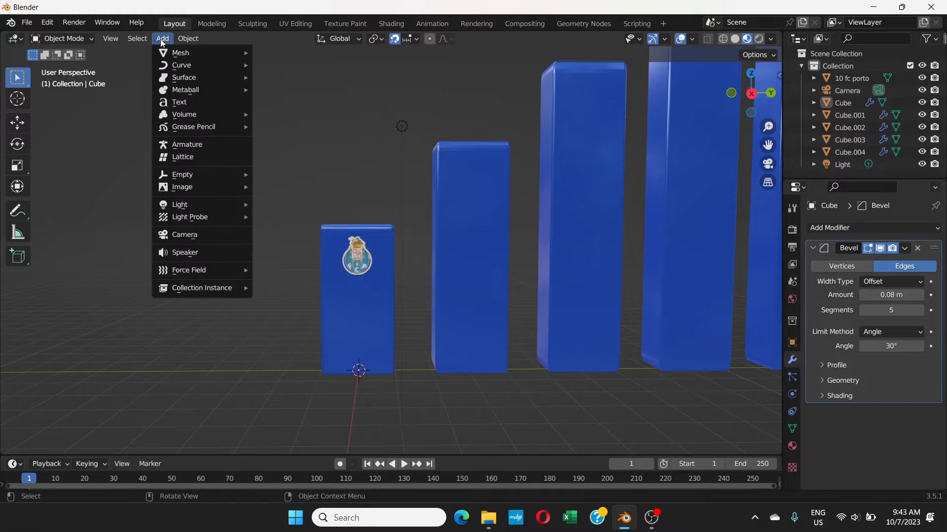
left_click(178, 104)
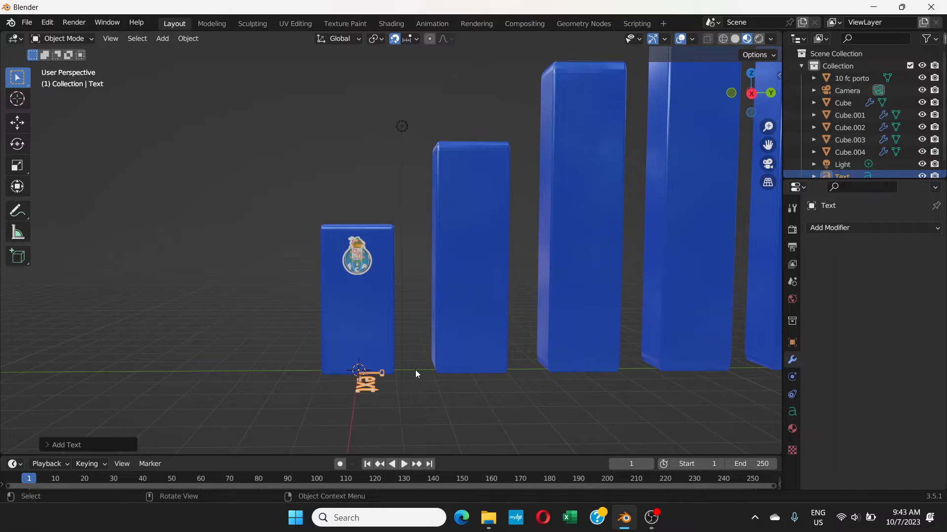
key("r")
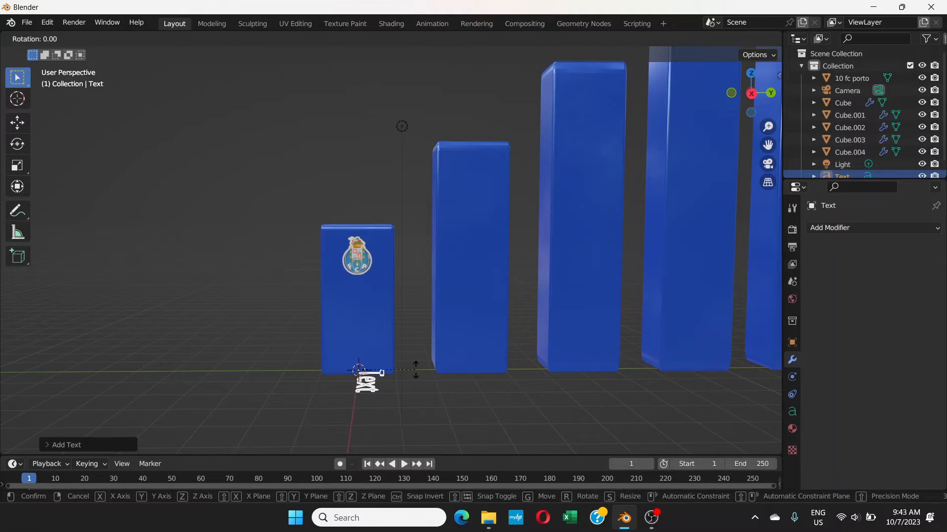
key("y")
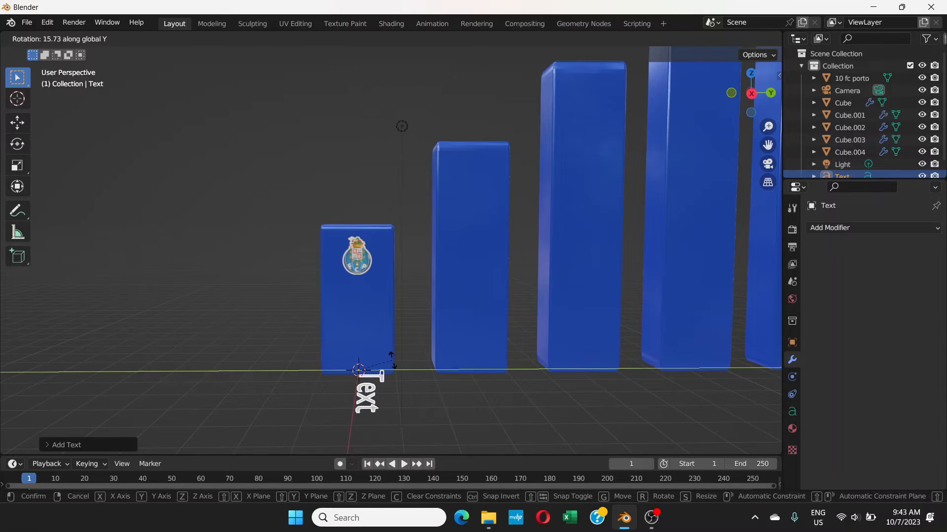
right_click(392, 361)
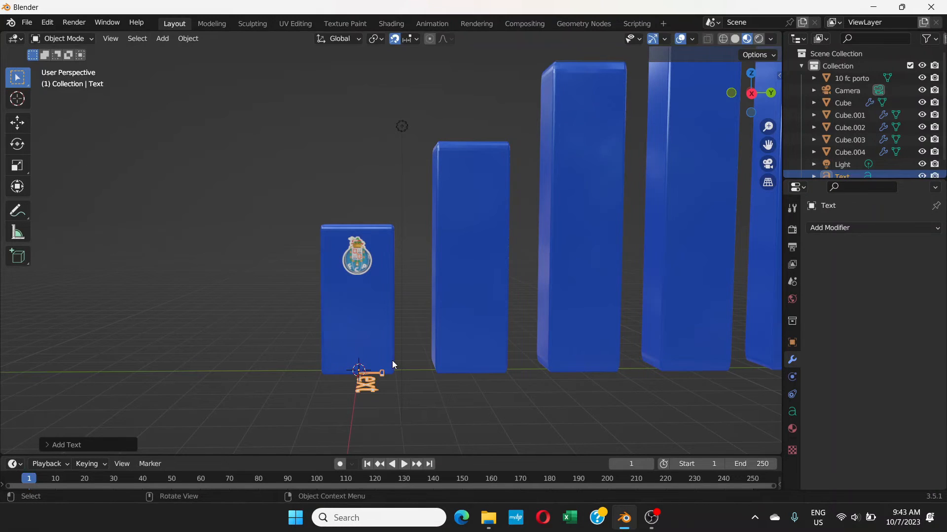
Step: Try rotating the text 90° about the global X axis, and undo the rotation
key("r")
key("x")
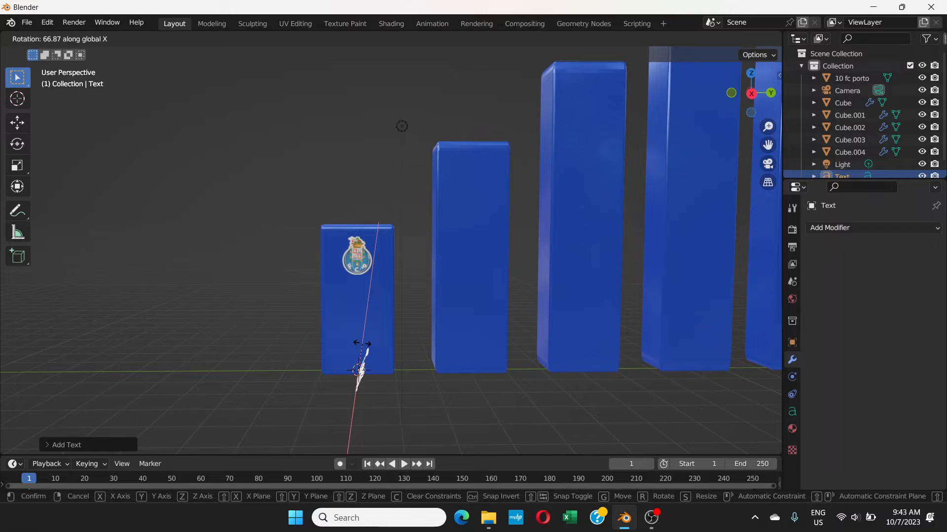
type("90")
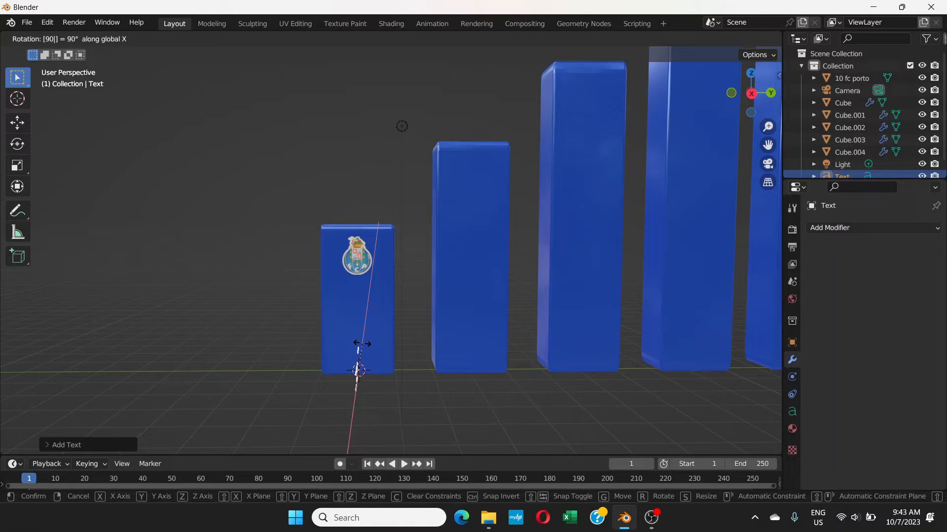
key("Return")
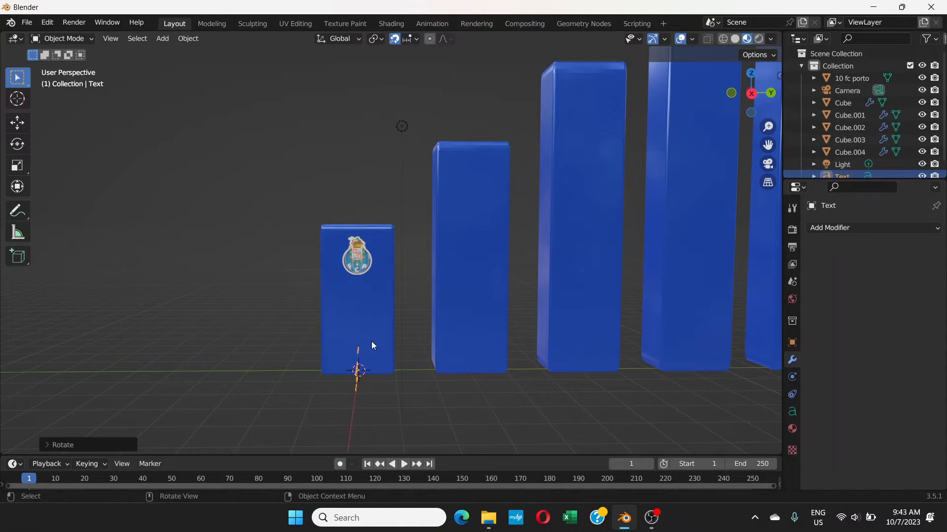
mouse_move(371, 341)
middle_mouse_down()
mouse_move(385, 331)
mouse_move(435, 329)
mouse_move(383, 329)
middle_mouse_up()
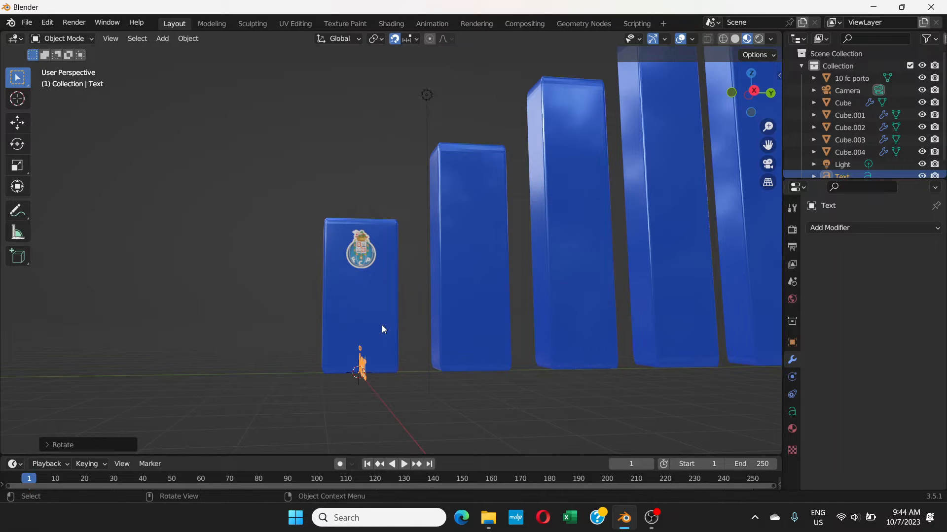
key("ctrl+z")
Step: Stand the text upright facing the logo side by rotating it 90° about global X and 90° about global Z
middle_click_drag(386, 344, 380, 386)
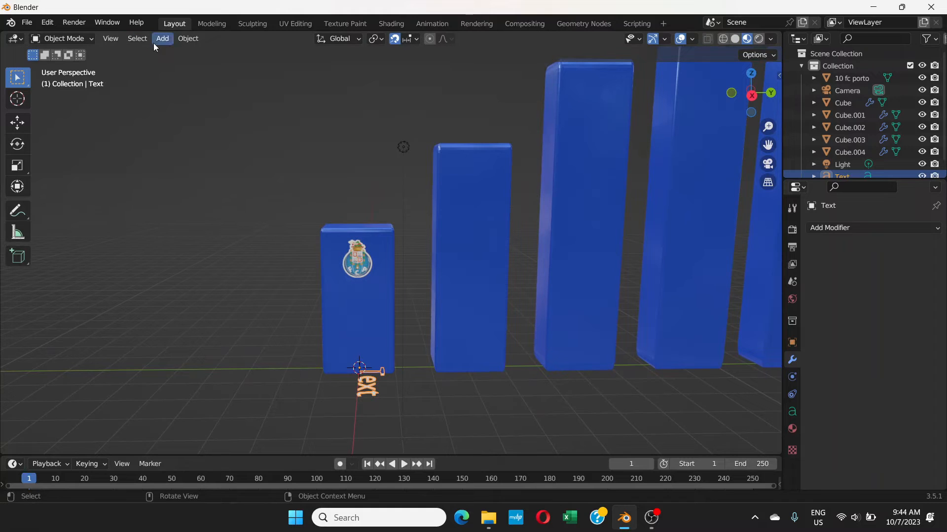
middle_click_drag(348, 323, 369, 384)
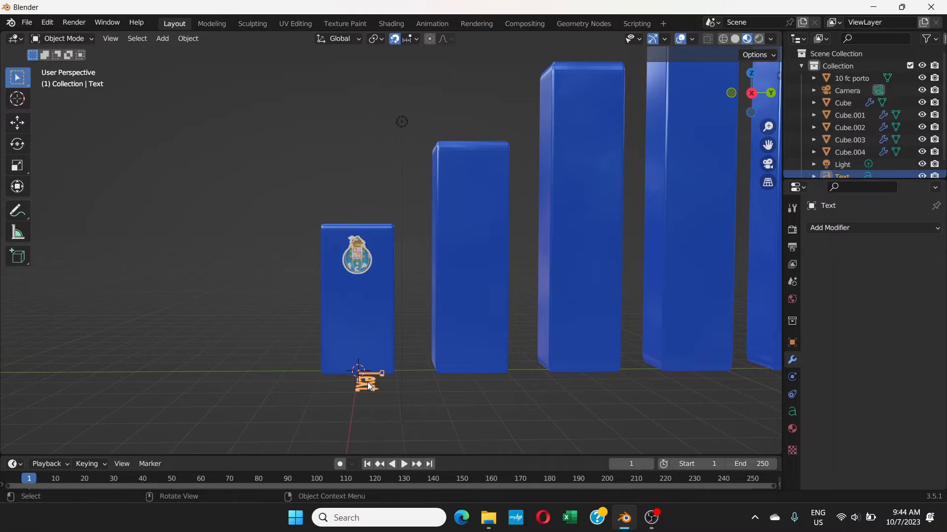
key("r")
type("x")
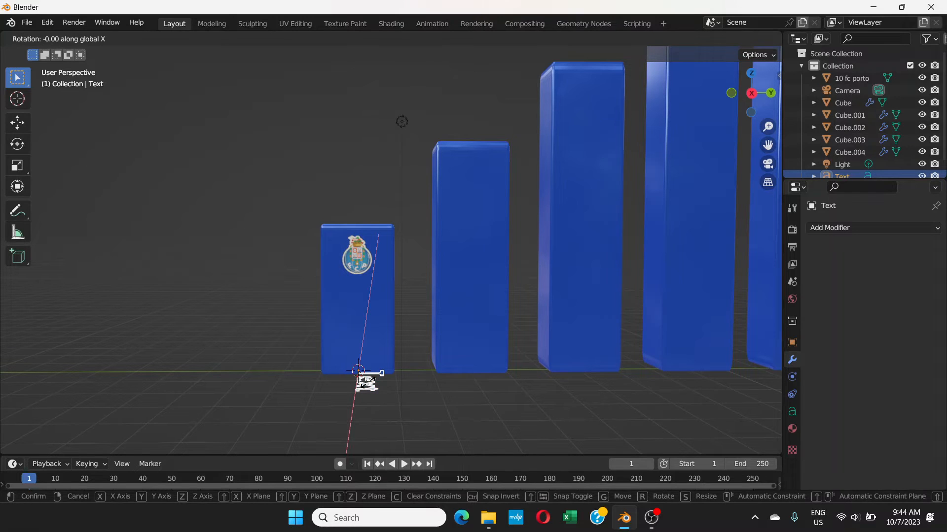
type("90")
key("Return")
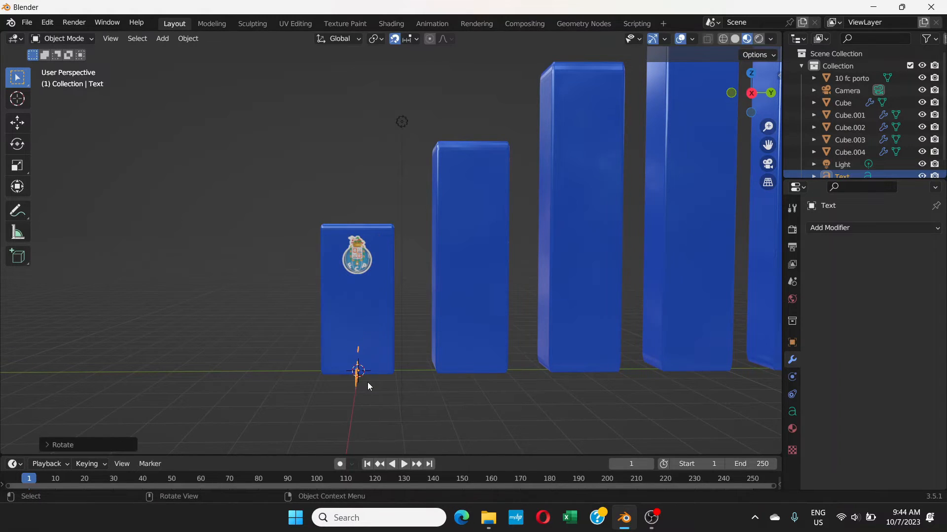
key("r")
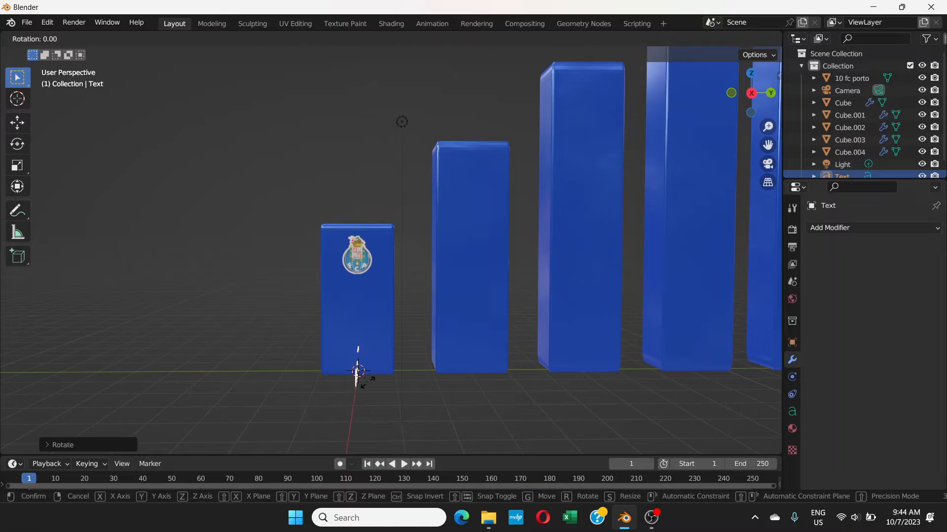
key("z")
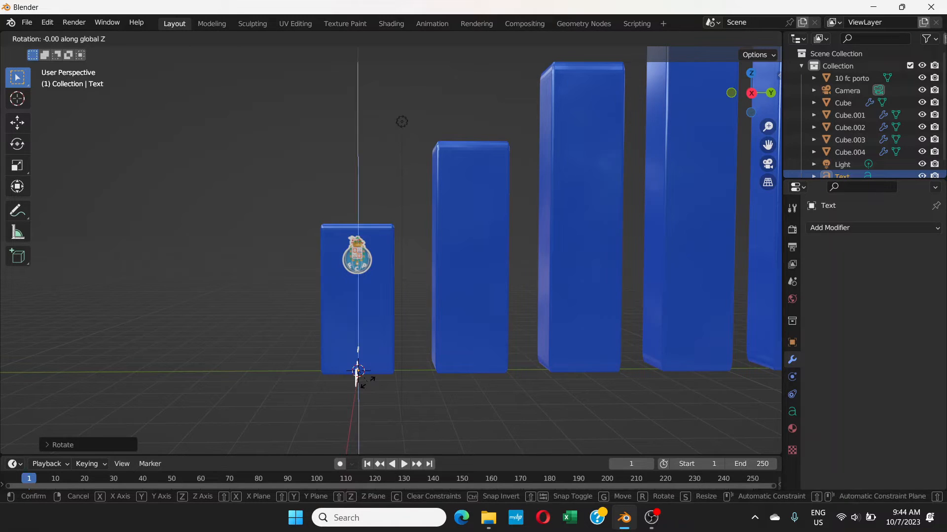
type("90")
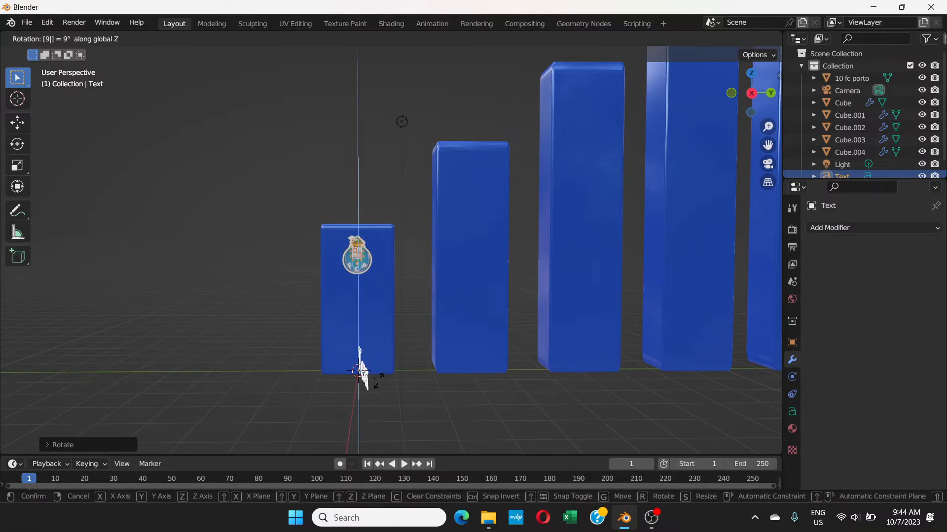
key("Return")
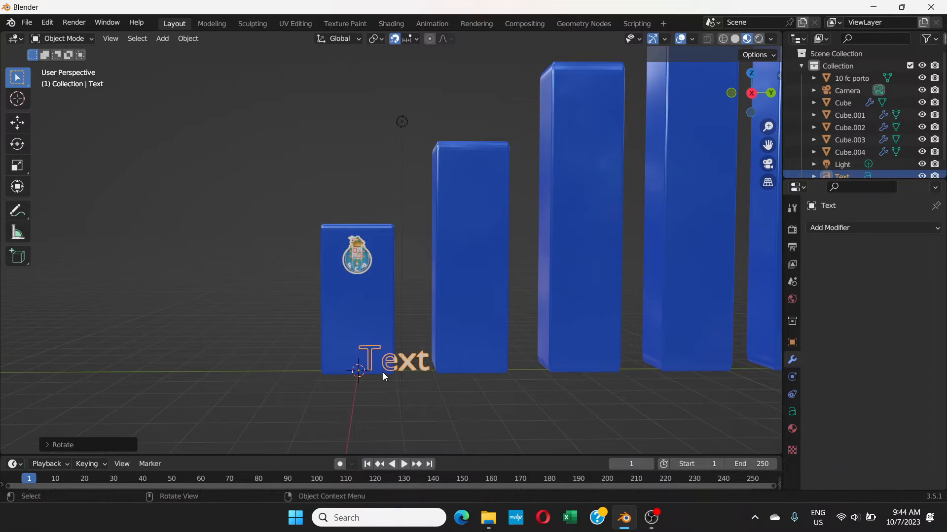
Step: Move the text onto the top edge of the shortest box, turning snapping off to fine-tune its position
key("g")
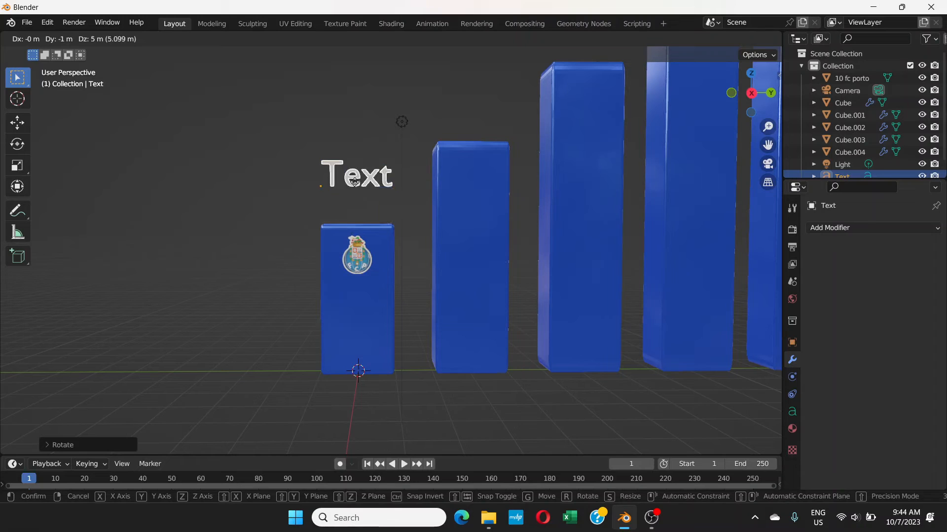
left_click(354, 214)
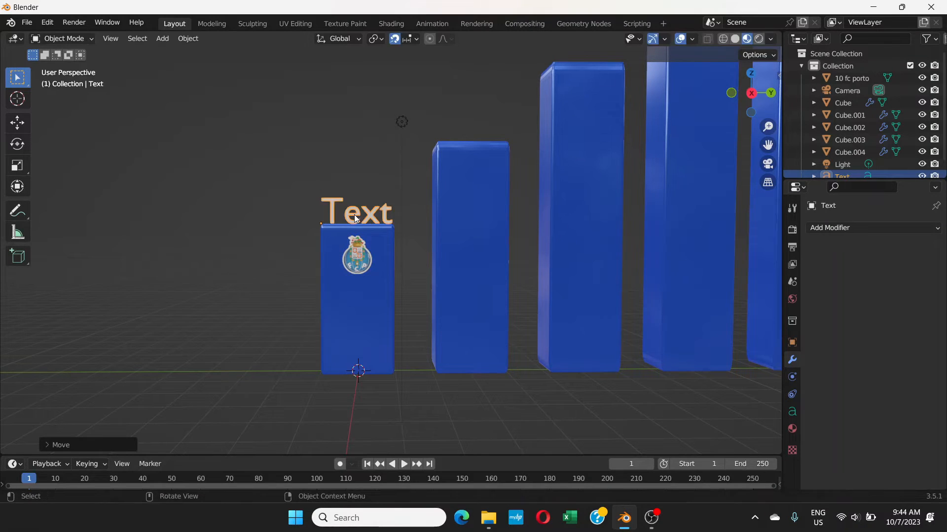
left_click(395, 40)
key("g")
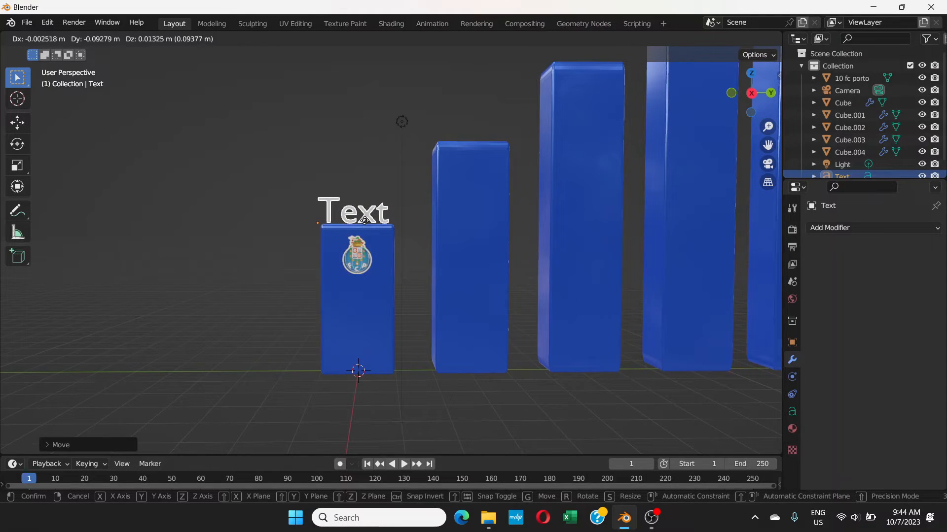
left_click(363, 220)
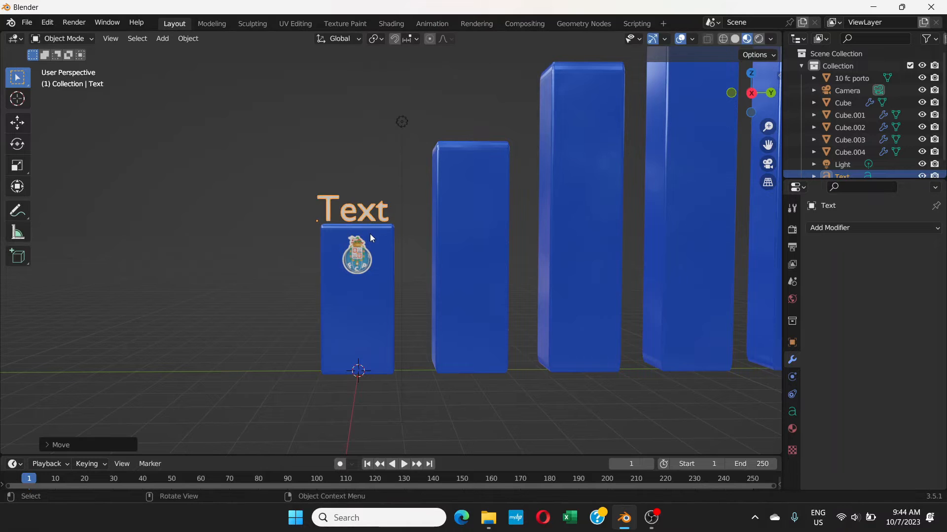
Step: Move the text back about 0.8 m in the negative X direction, behind the shortest box's top
middle_click_drag(370, 238, 424, 270)
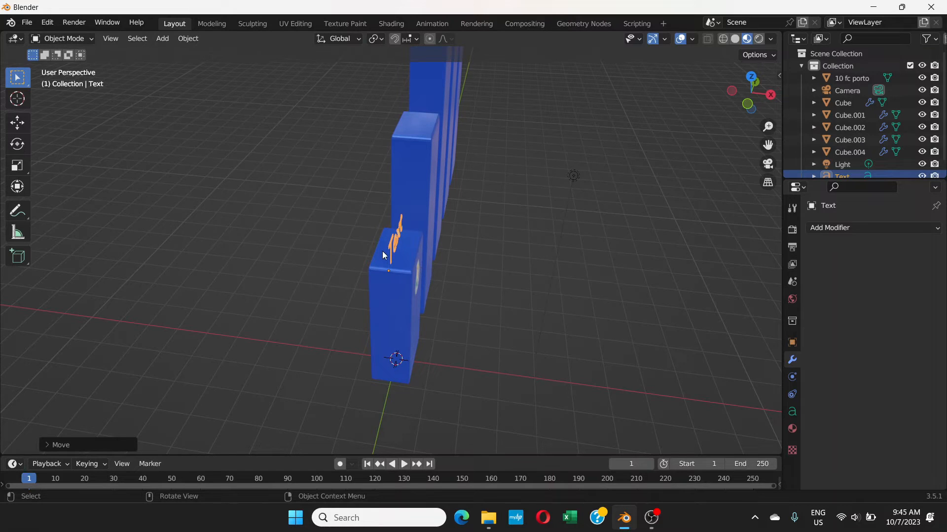
key("g")
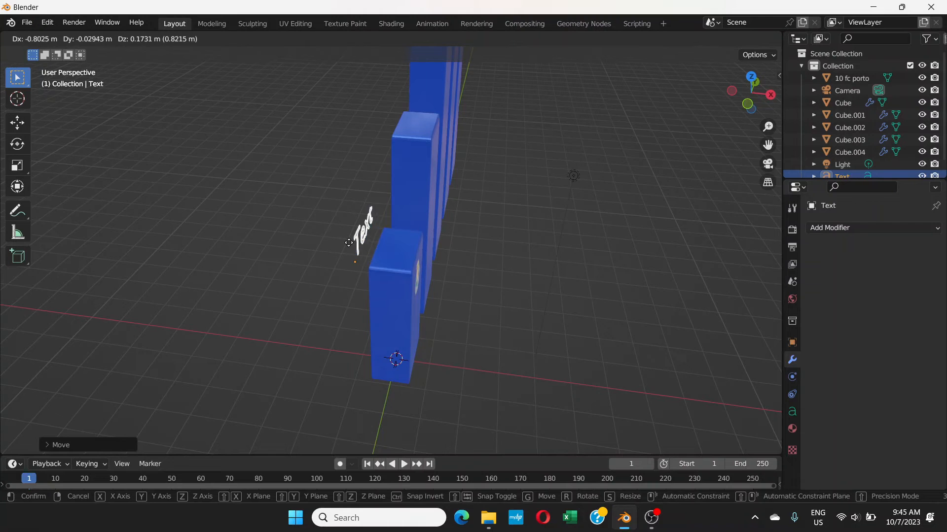
left_click(348, 243)
Step: Replace the text object's default wording with "FC Porto" and return to Object Mode
middle_click_drag(503, 266, 377, 232)
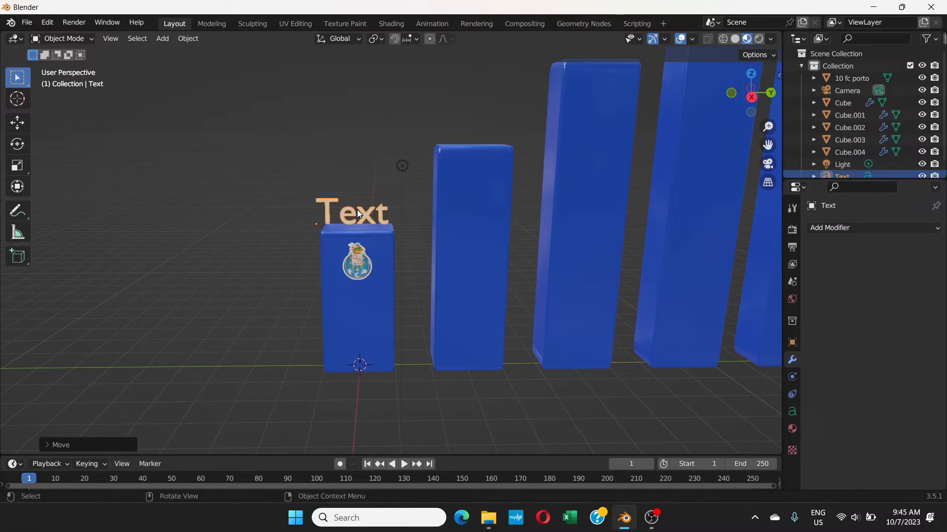
left_click(61, 39)
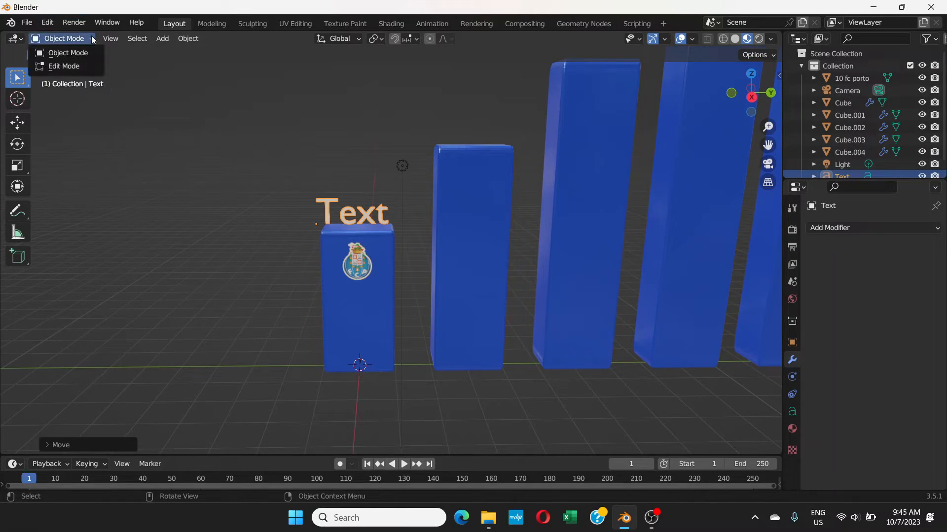
left_click(66, 66)
key("BackSpace")
key("BackSpace")
key("BackSpace")
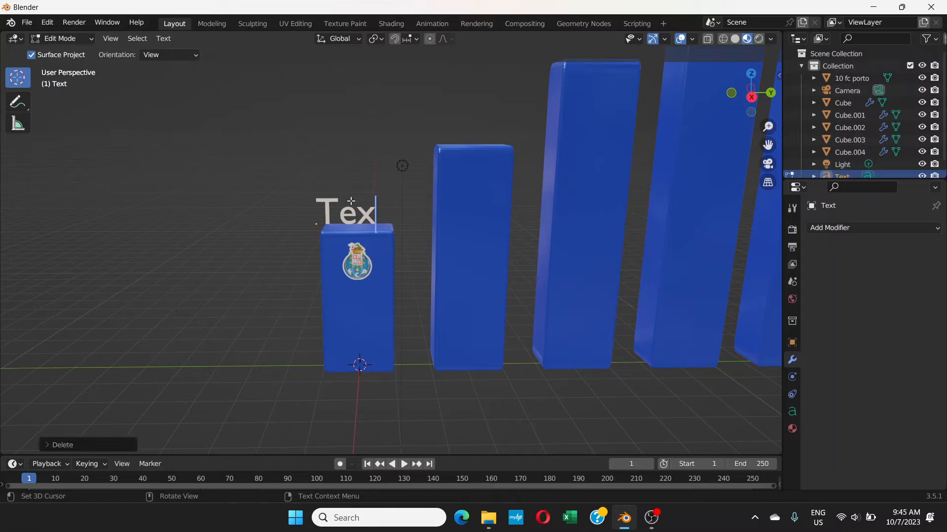
key("BackSpace")
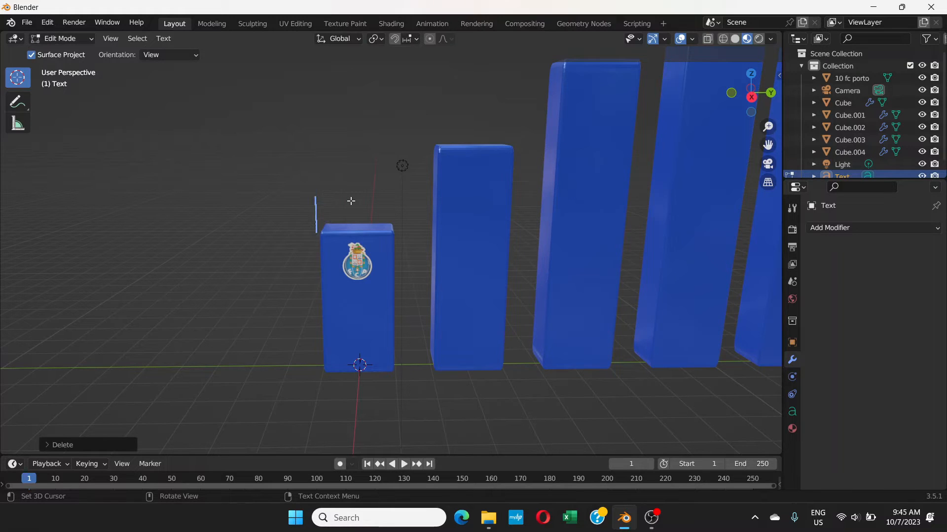
type("FC Port")
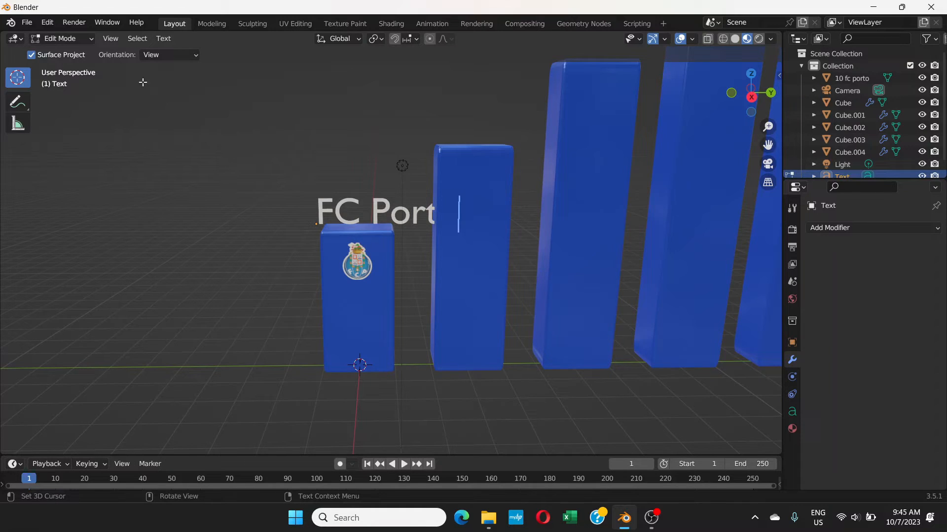
left_click(90, 38)
left_click(45, 53)
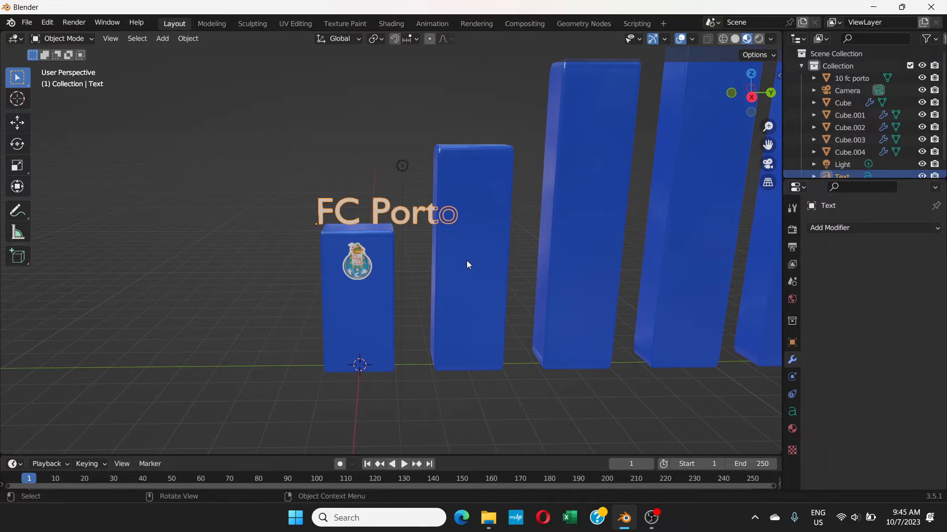
Step: Scale the "FC Porto" text down uniformly until it is slightly narrower than the shortest box, and switch to the right orthographic view
key("s")
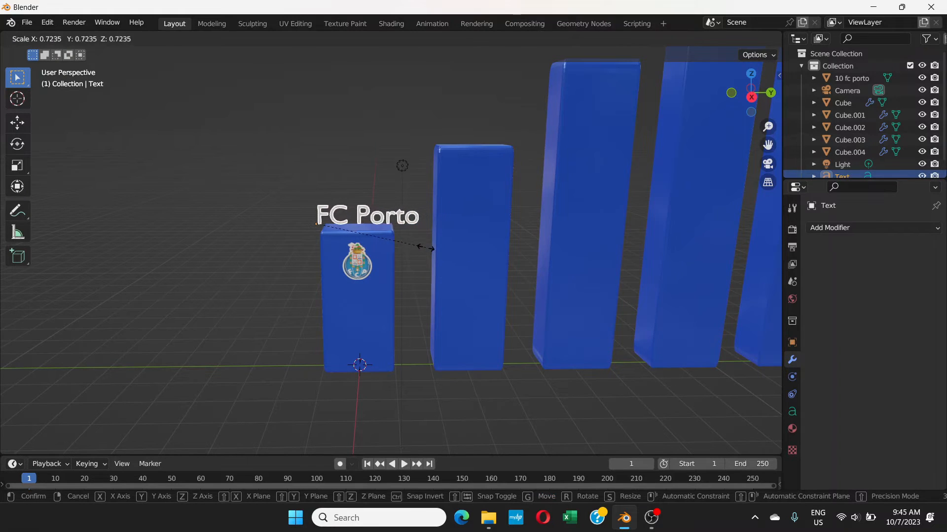
left_click(398, 243)
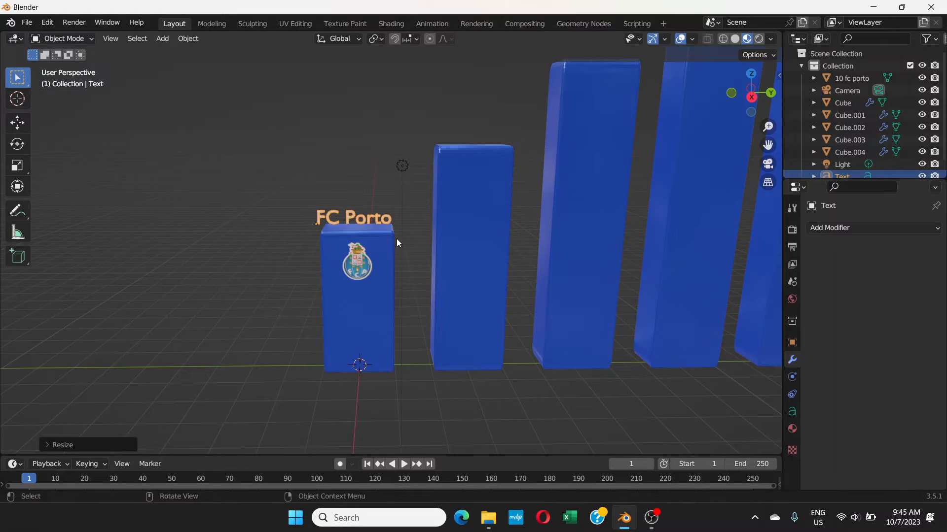
mouse_move(397, 238)
middle_mouse_down()
mouse_move(402, 211)
mouse_move(394, 233)
middle_mouse_up()
key("s")
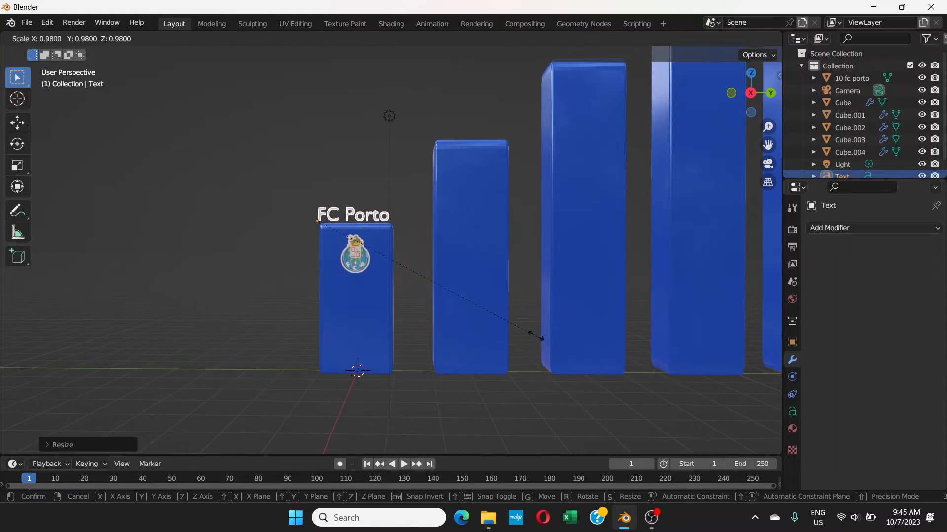
left_click(519, 327)
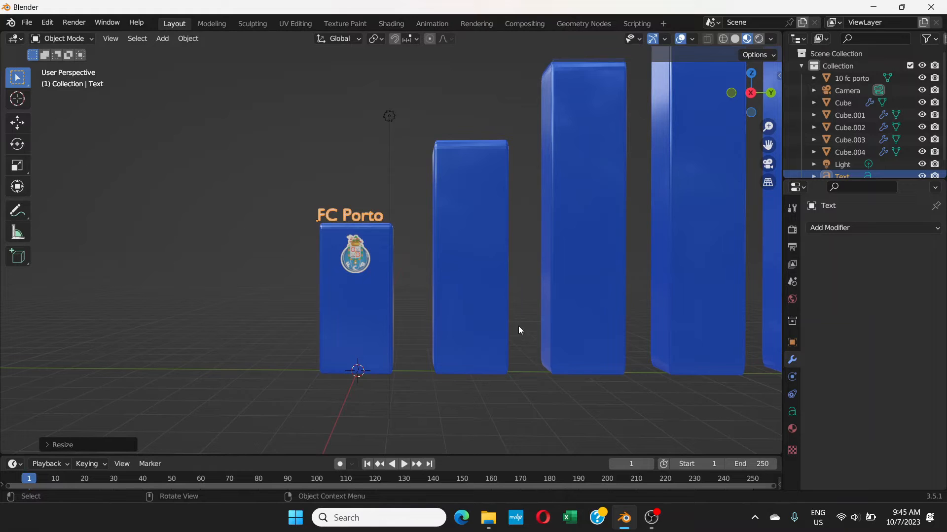
key("KP_3")
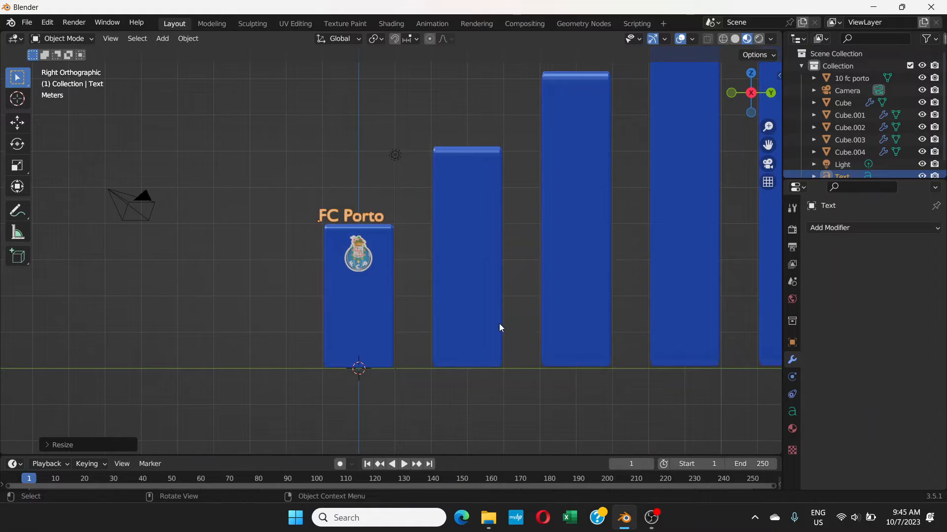
Step: Move the "FC Porto" text so it is centred just above the shortest box
key("g")
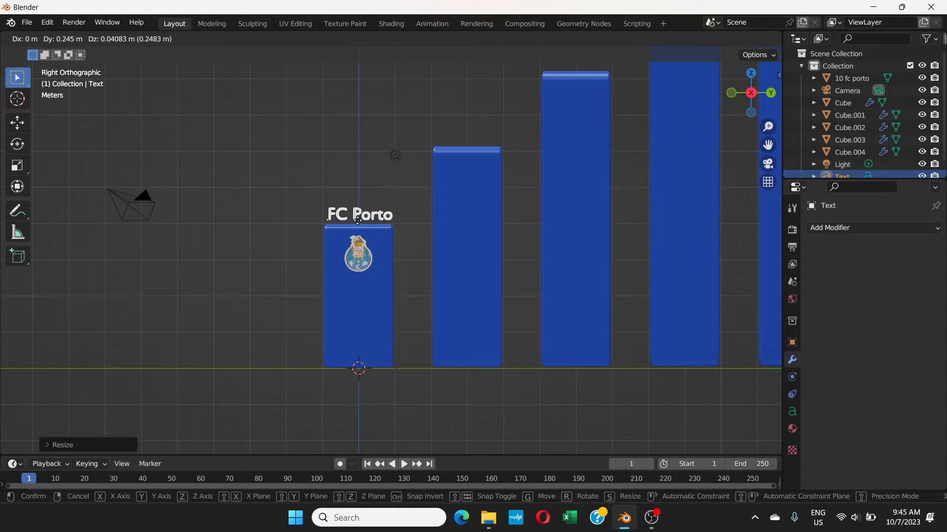
left_click(355, 219)
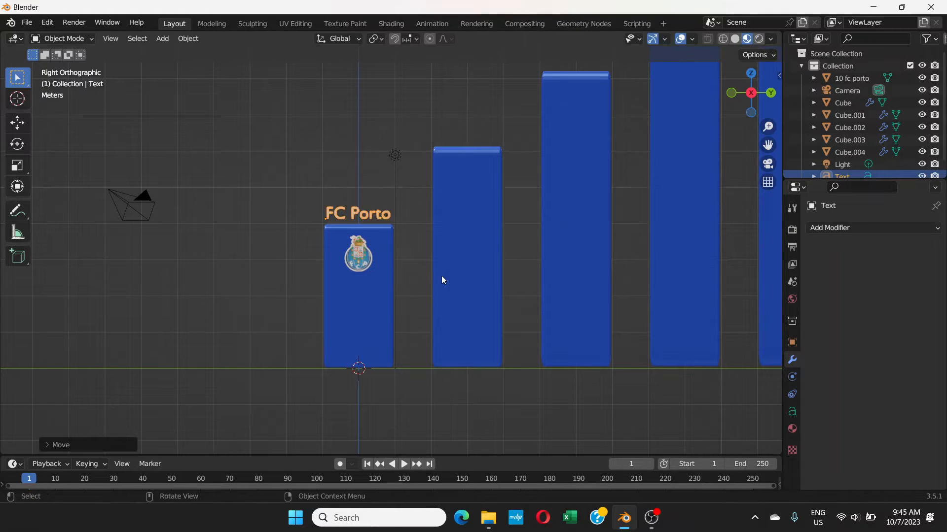
middle_click_drag(442, 277, 413, 259)
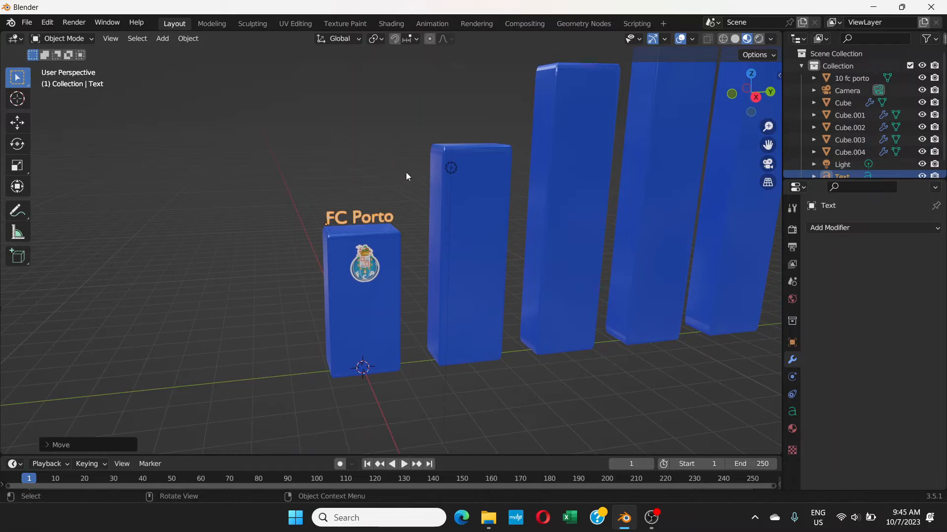
middle_click_drag(580, 147, 505, 250, "shift")
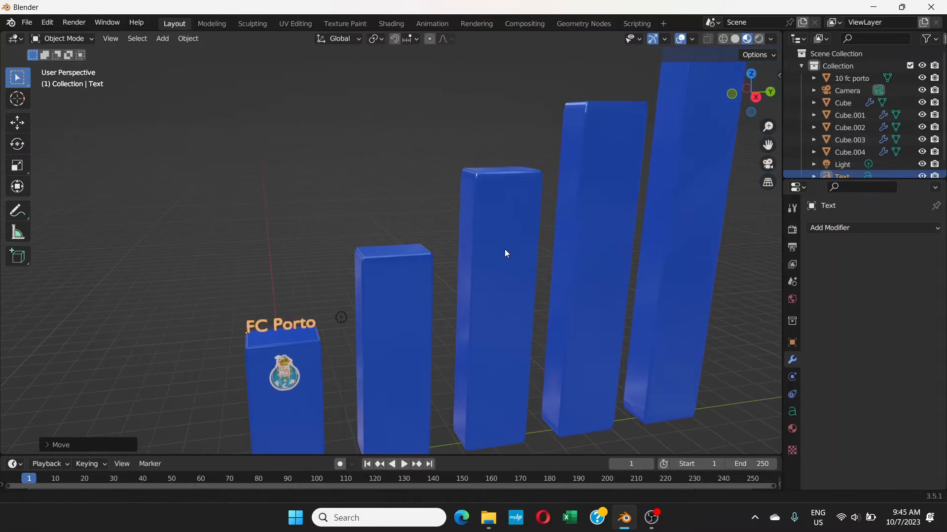
middle_click_drag(488, 168, 564, 96, "shift")
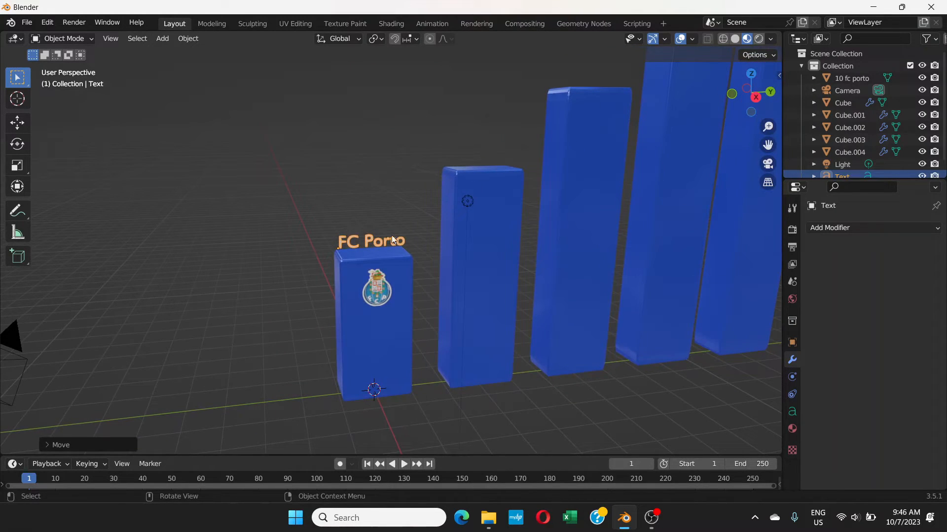
middle_click_drag(377, 232, 376, 228, "shift")
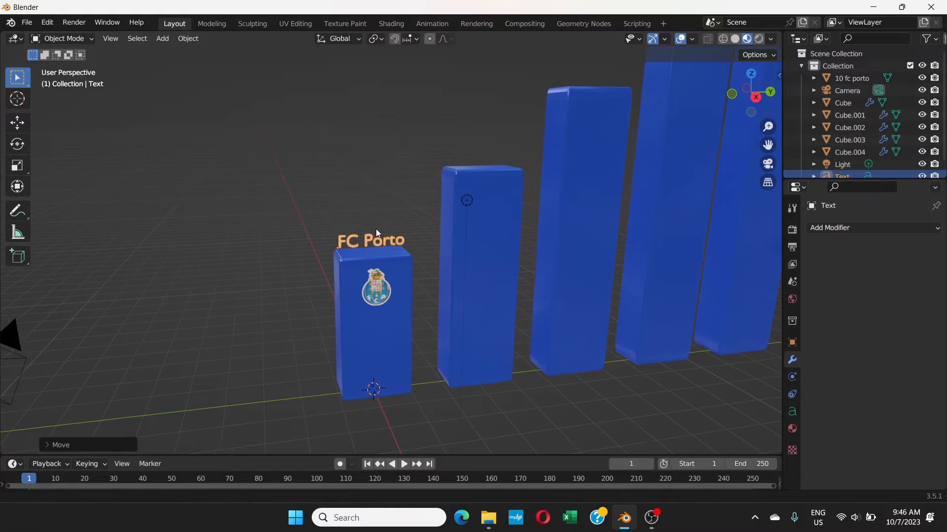
left_click(153, 40)
middle_click_drag(376, 229, 339, 208, "shift")
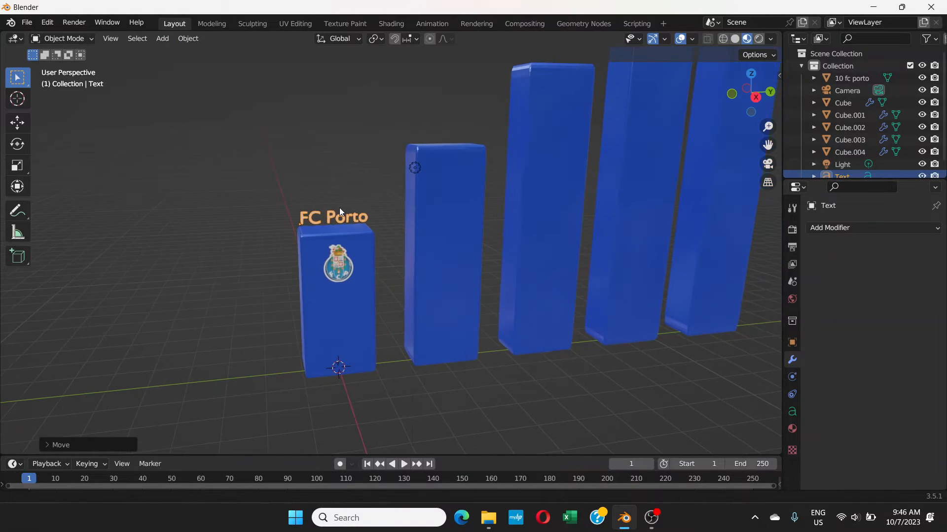
Step: Duplicate the "FC Porto" text in the right orthographic view and place the copy above the second box, about 3 m along Y and 2.1 m up
key("KP_3")
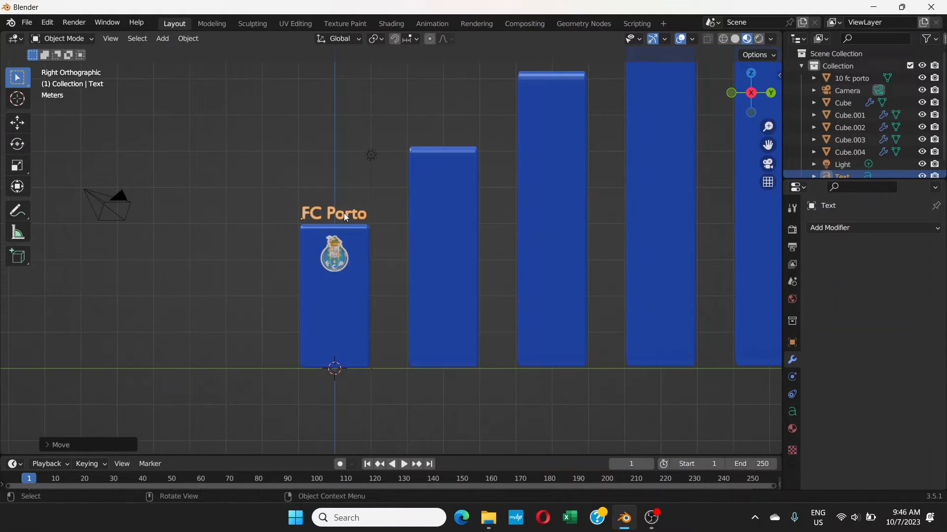
left_click(345, 212)
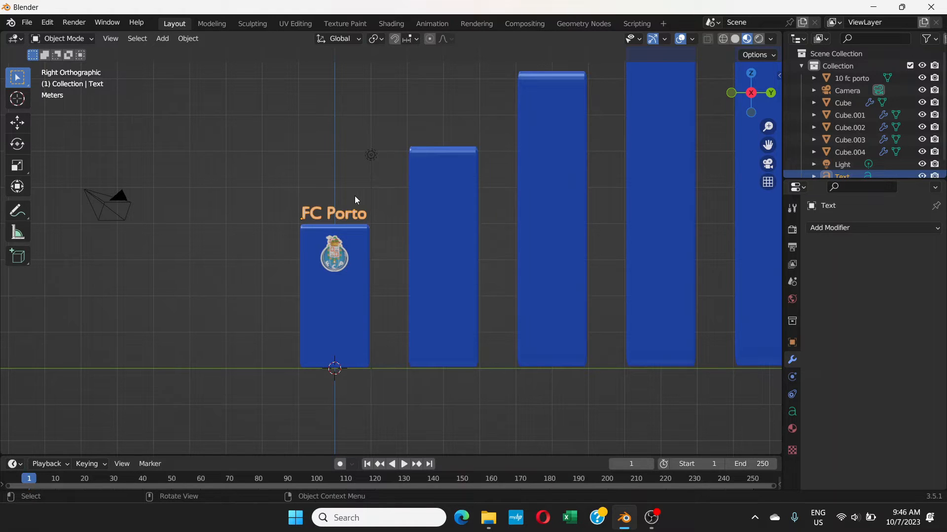
key("shift+d")
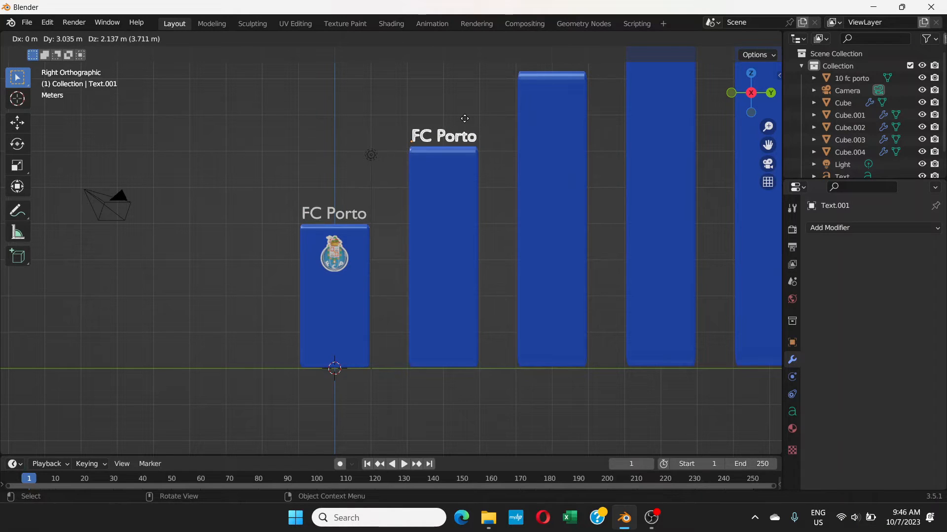
left_click(465, 120)
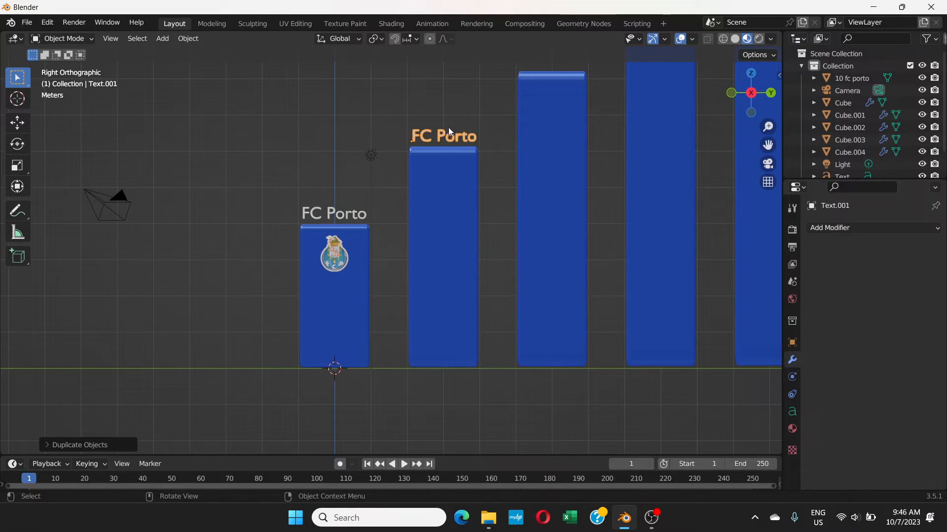
key("Tab")
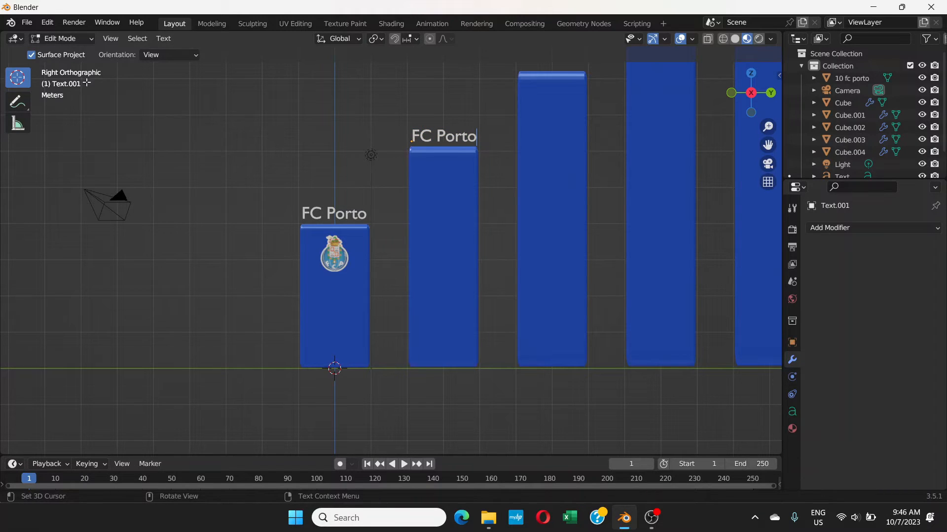
left_click(62, 38)
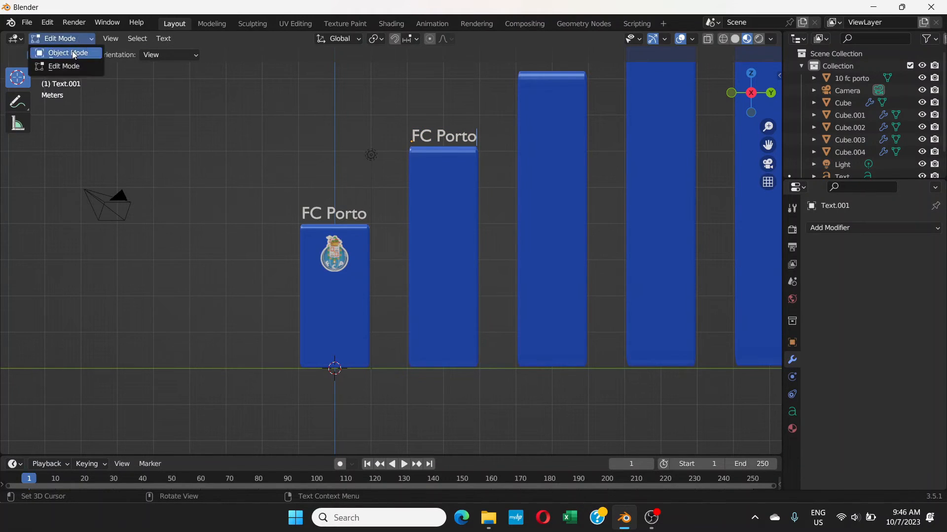
left_click(74, 53)
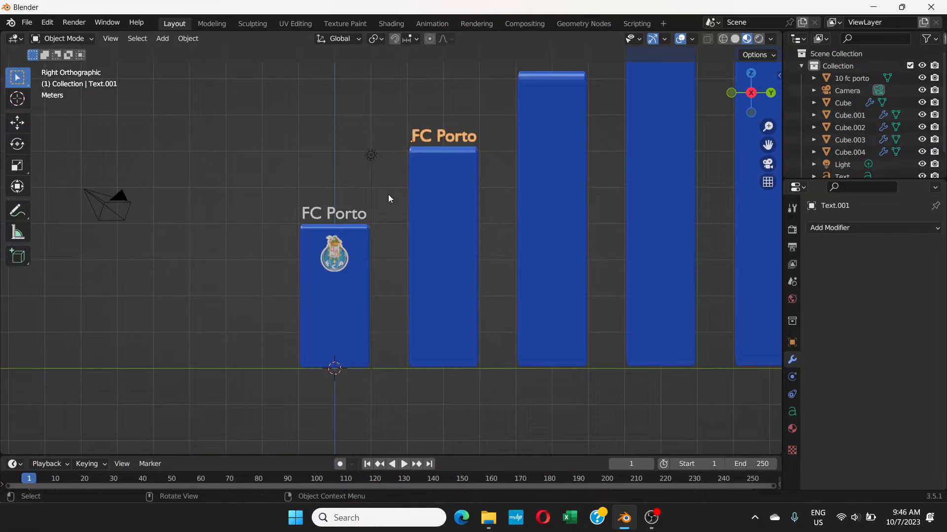
Step: Move the copied text forward about 0.76 m along the X axis, toward the front edge of the second box
middle_click_drag(389, 194, 403, 208)
middle_click_drag(444, 161, 288, 221, "shift")
middle_click_drag(593, 106, 710, 40, "shift")
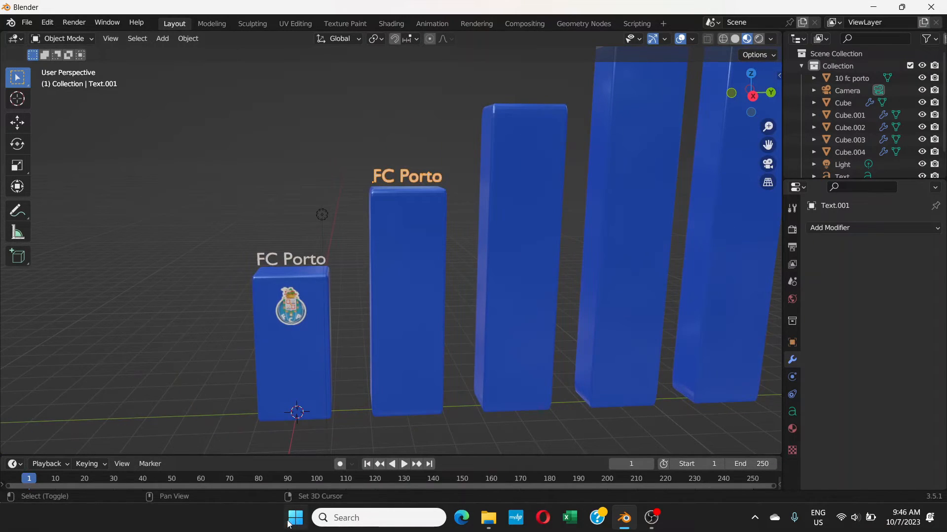
middle_click_drag(398, 257, 540, 312, "shift")
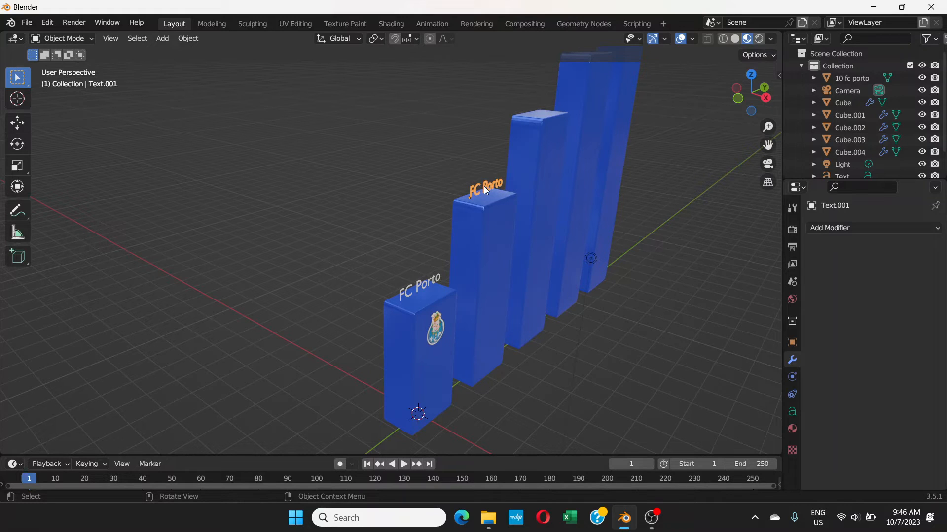
key("g")
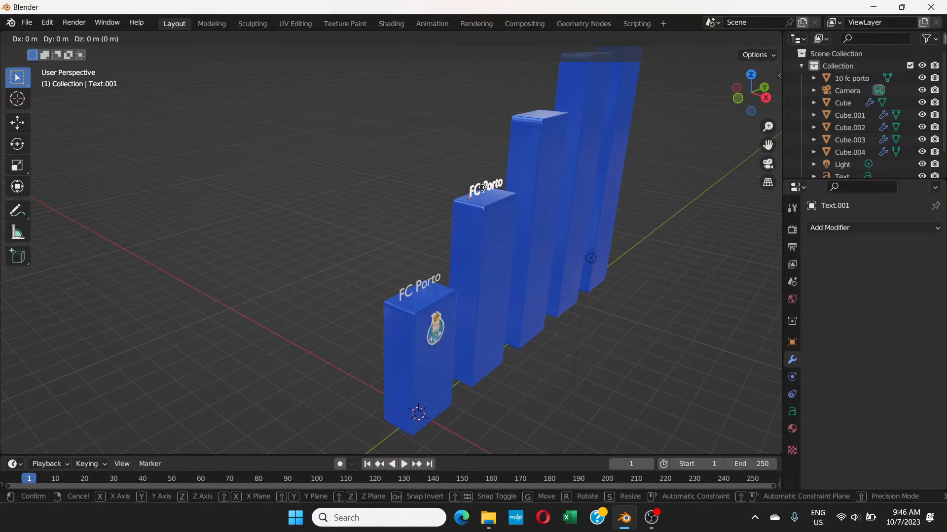
key("x")
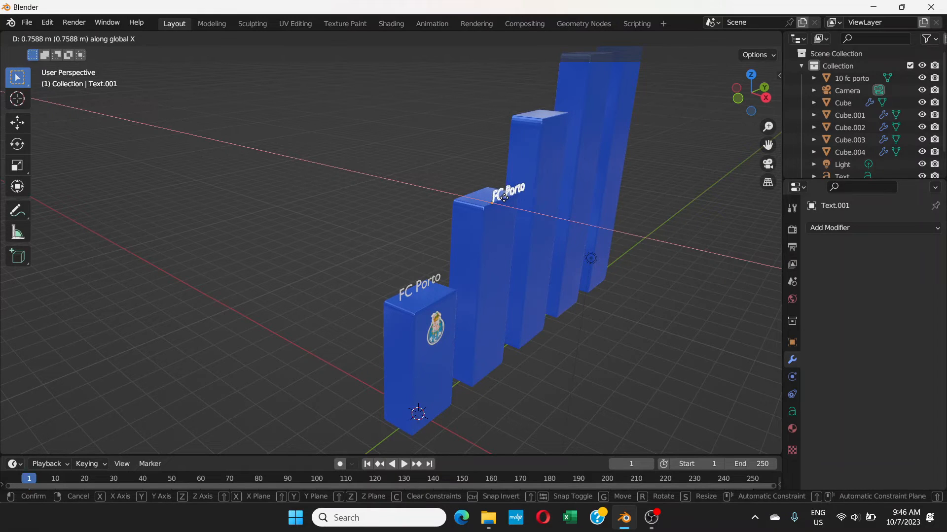
left_click(507, 202)
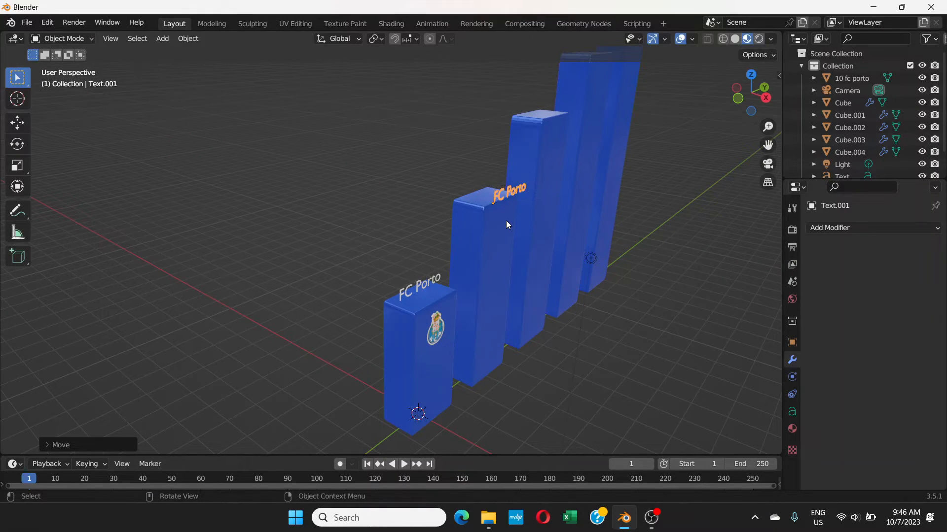
Step: Lower the copied text along the Z axis to the upper middle of the second box's front
key("g")
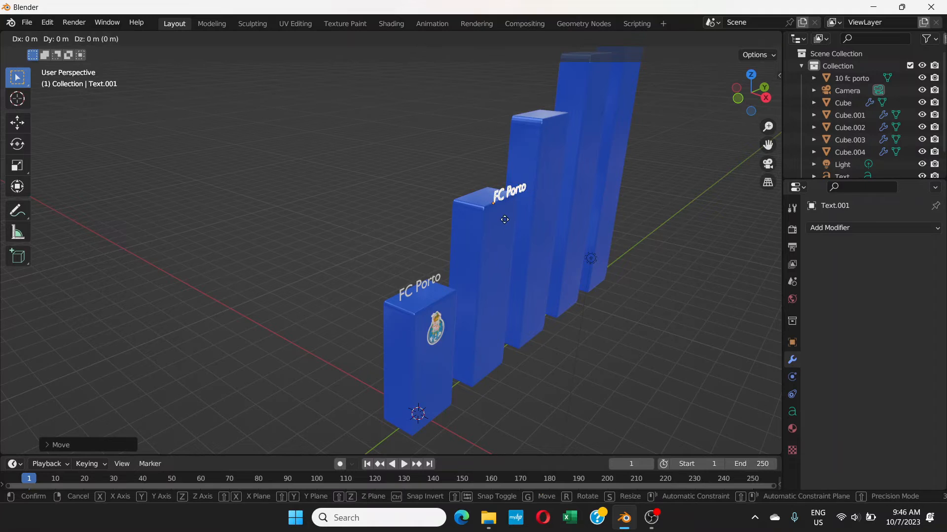
key("z")
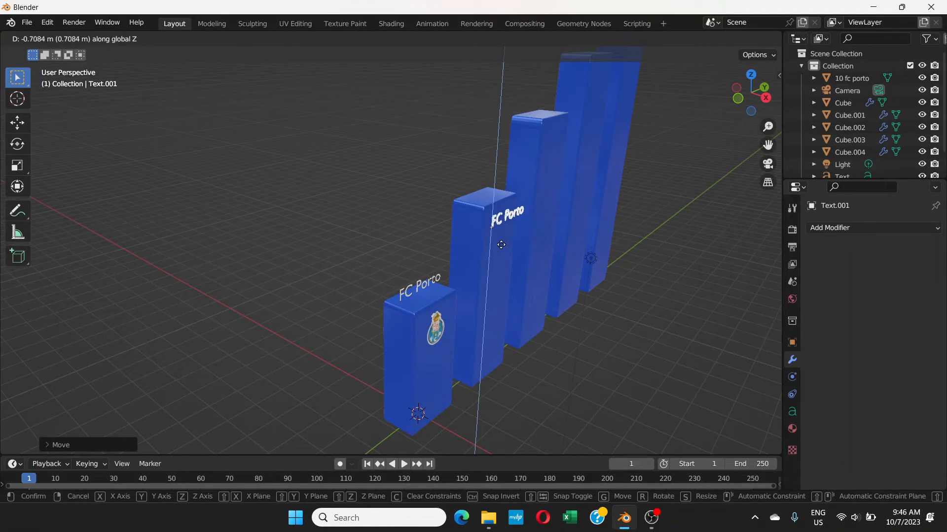
left_click(482, 295)
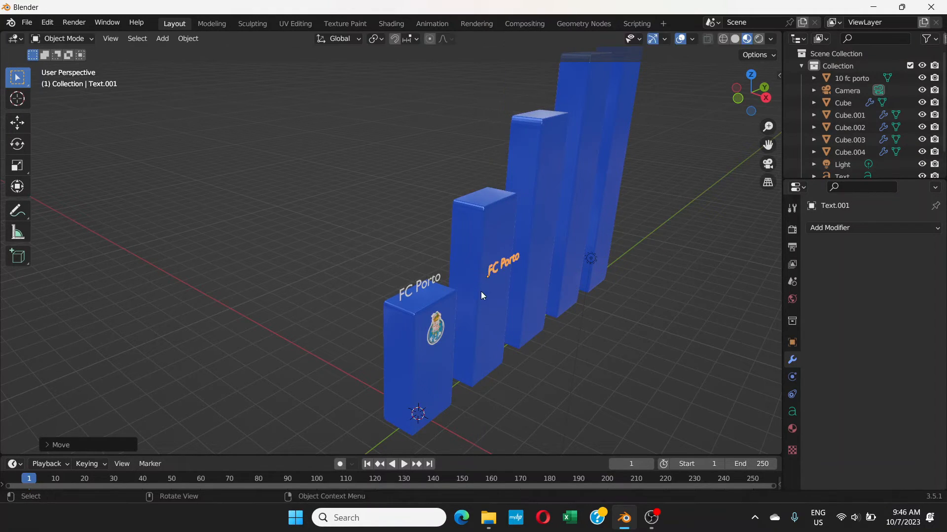
Step: Move the copied text back along the X axis until it sits close to the second box's front face
mouse_move(532, 292)
middle_mouse_down()
mouse_move(555, 270)
mouse_move(543, 278)
middle_mouse_up()
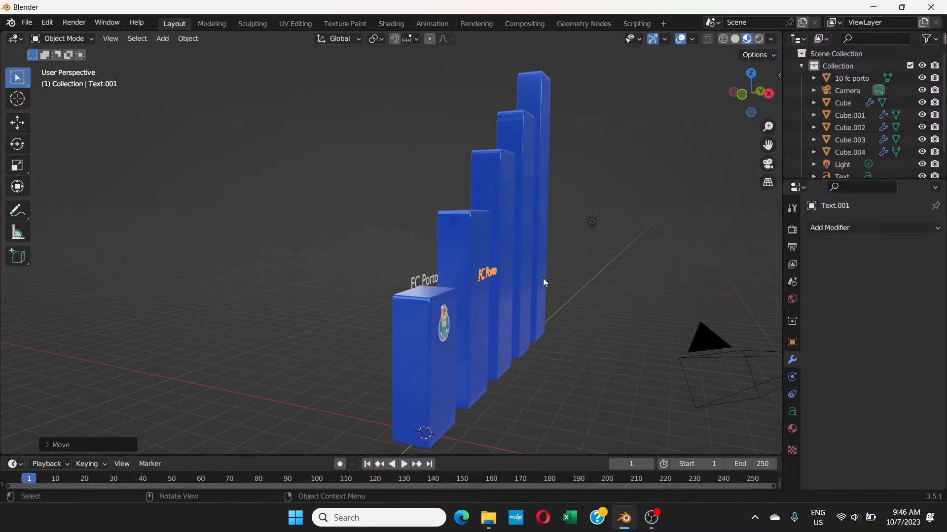
middle_click_drag(480, 289, 506, 302)
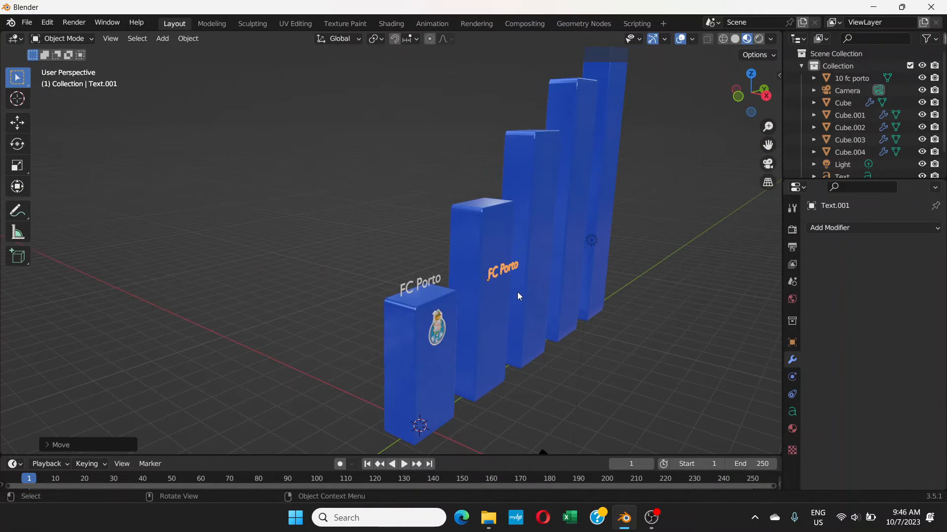
key("g")
key("x")
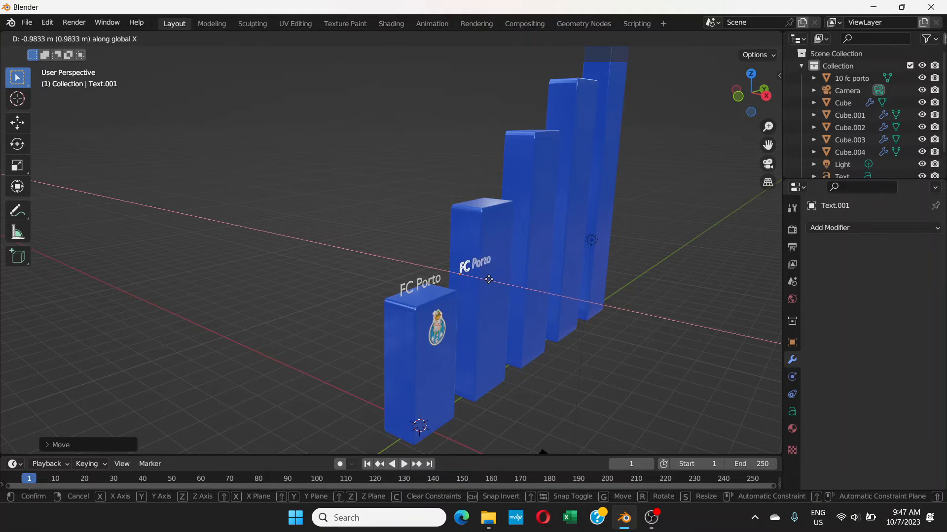
left_click(503, 279)
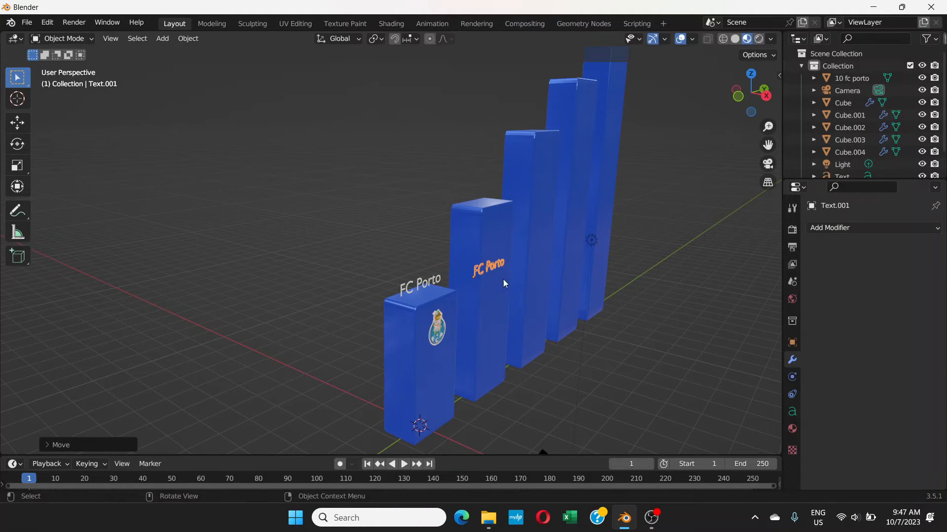
Step: Nudge the copied text about 0.1 m forward along the X axis at the second box's front face
middle_click_drag(503, 279, 465, 279)
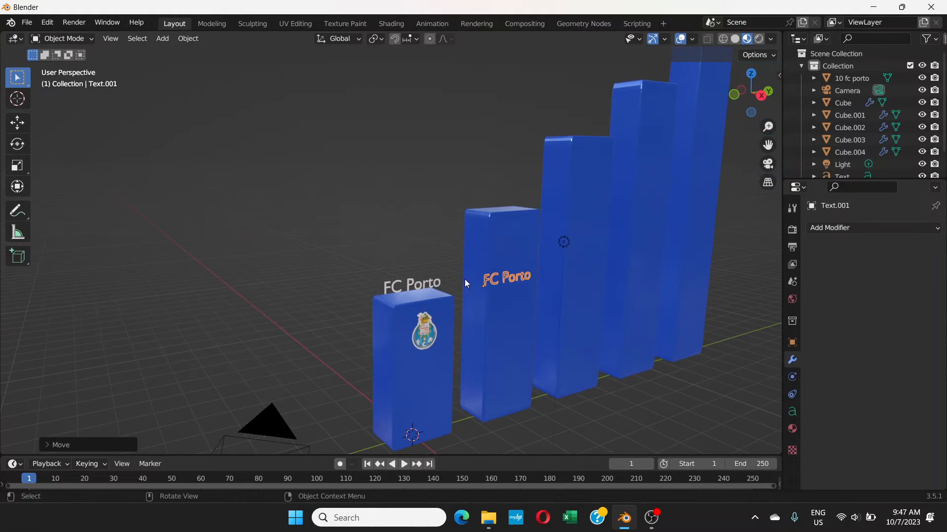
left_click(483, 282)
left_click(501, 283)
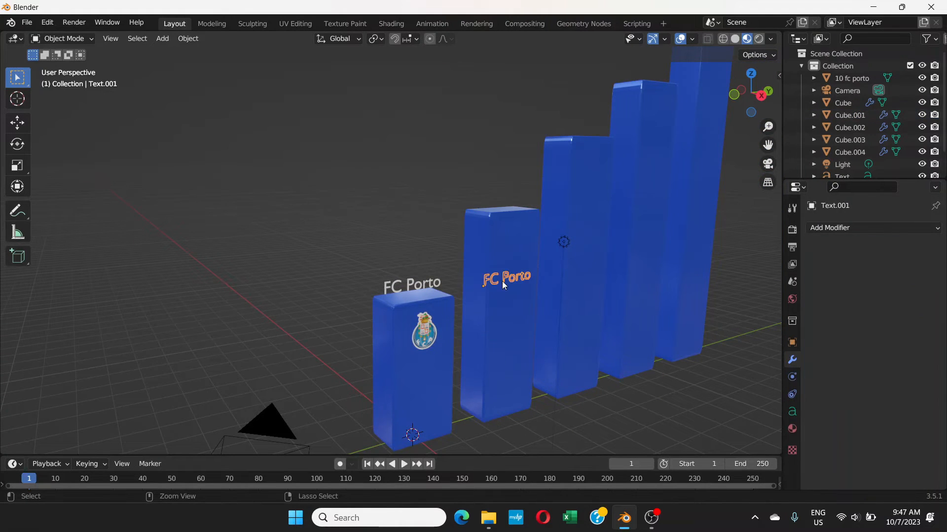
scroll(503, 285, "up", 3)
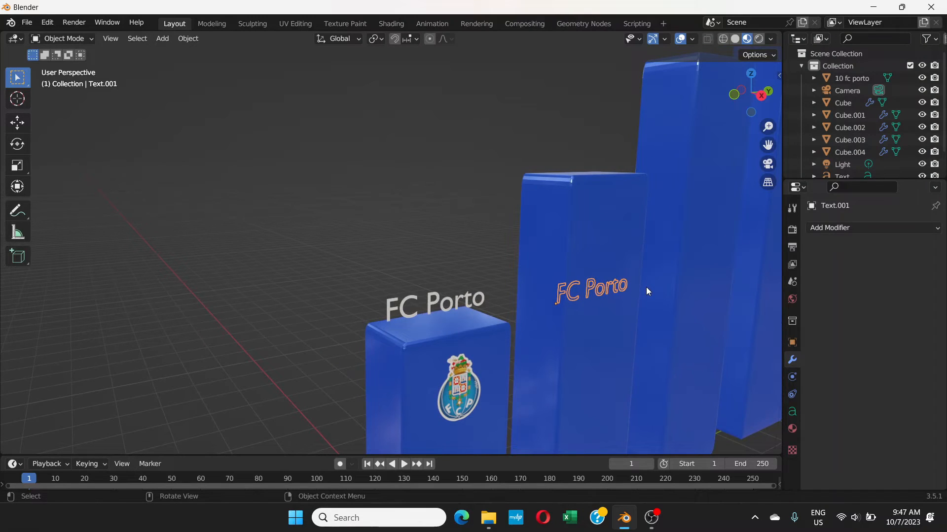
key("g")
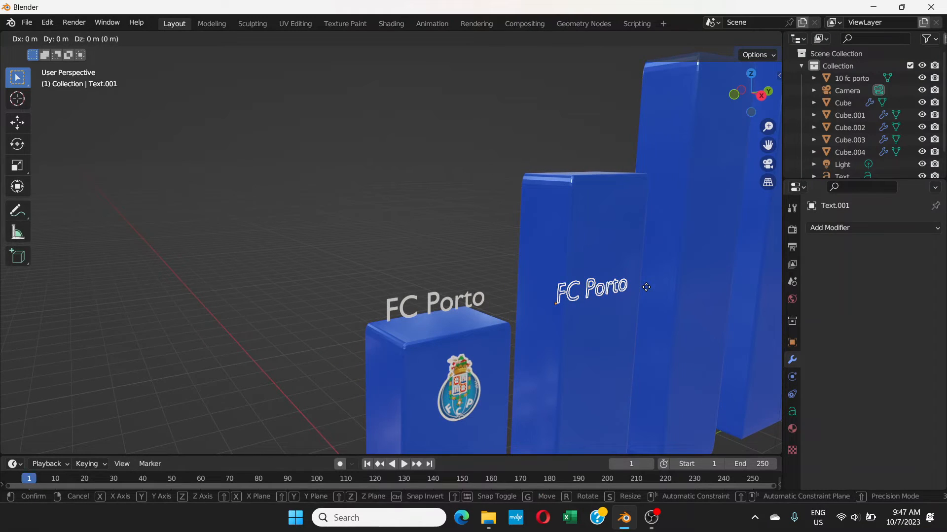
key("x")
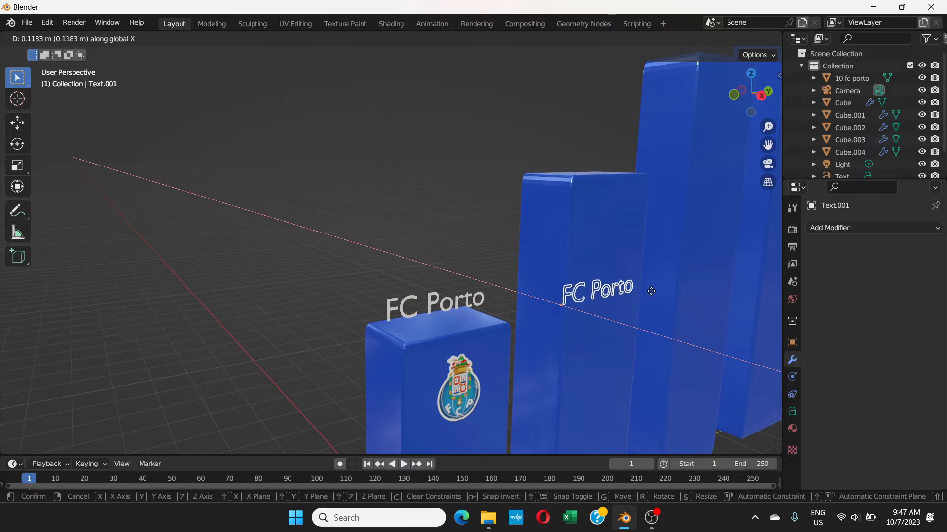
left_click(593, 315)
Step: Move the copied text about 0.16 m along positive X so that it stands just in front of the second box's face
key("ctrl+z")
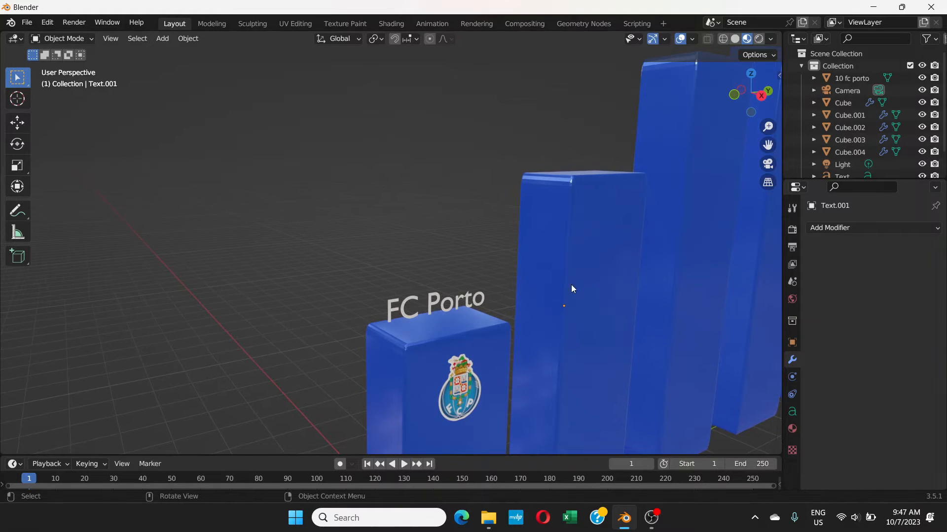
key("ctrl+shift+z")
key("g")
key("x")
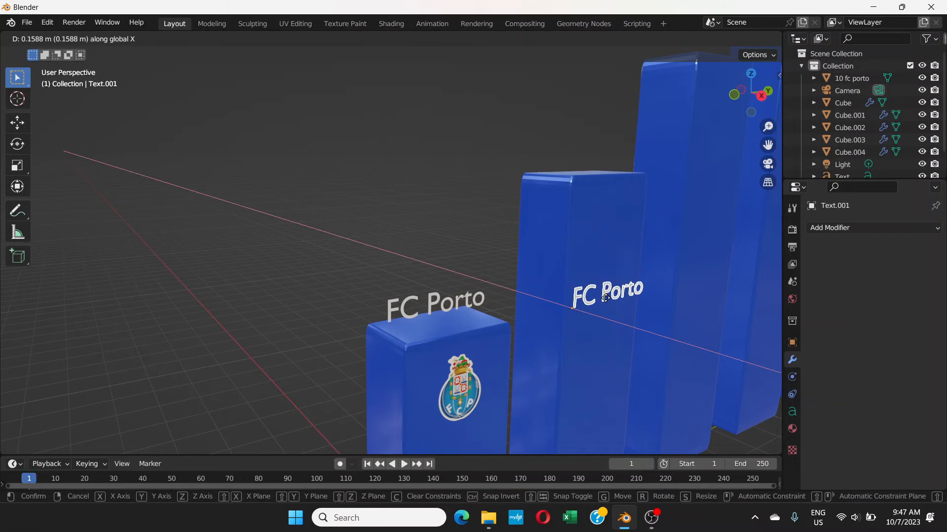
left_click(605, 298)
Step: Deselect the copied text and compare its placement on the second box with the label above the shortest box
middle_click_drag(567, 286, 590, 306)
left_click(462, 239)
scroll(591, 285, "down", 1)
scroll(594, 306, "down", 5)
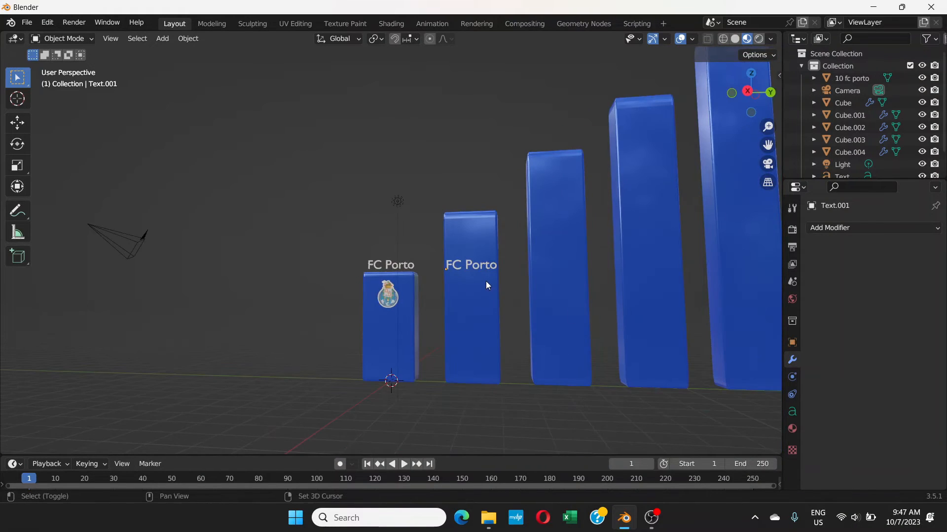
middle_click_drag(486, 281, 485, 293)
scroll(446, 291, "up", 6)
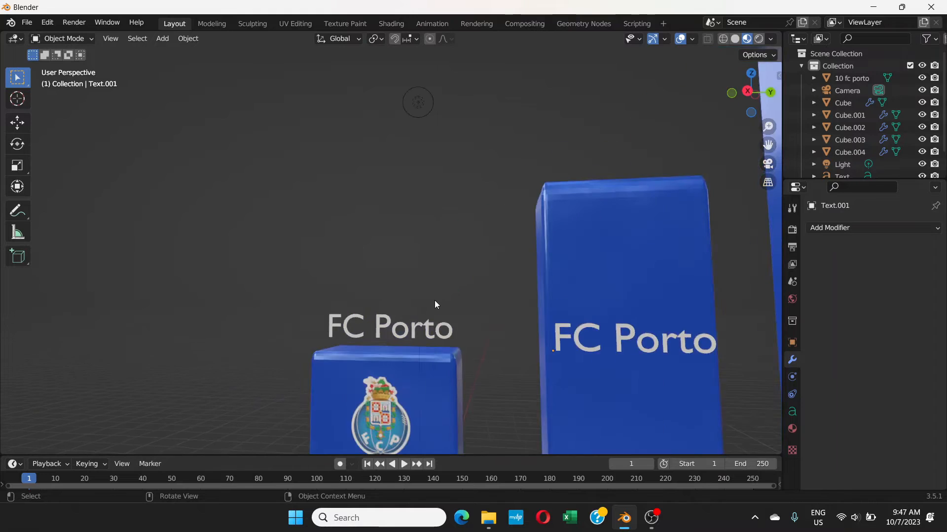
Step: Try placing a copy of the second box's FC Porto text below the logo on the shortest box, and undo it
key("KP_3")
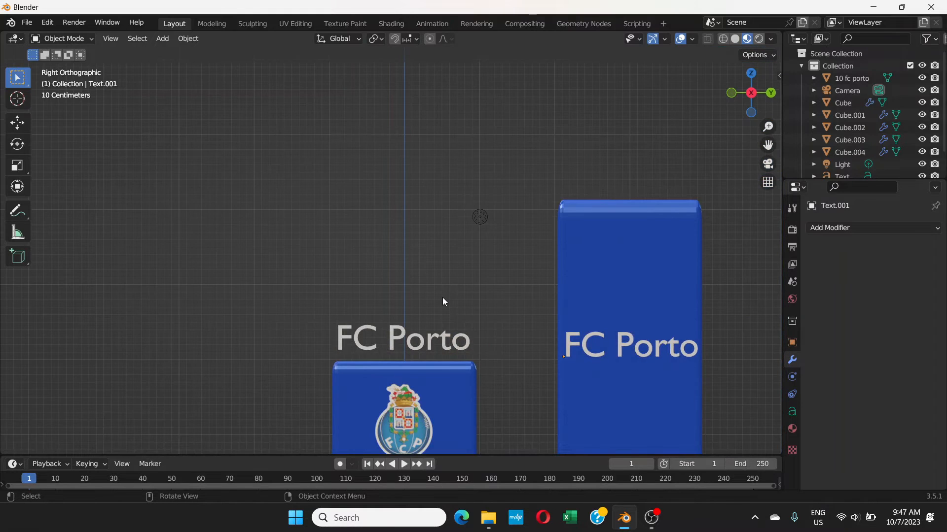
scroll(442, 301, "down", 3)
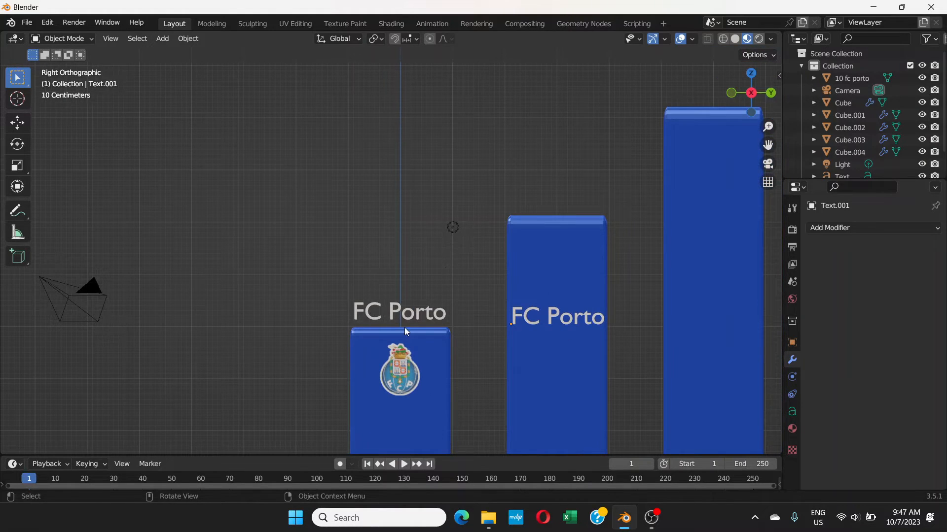
left_click(564, 319)
key("shift+d")
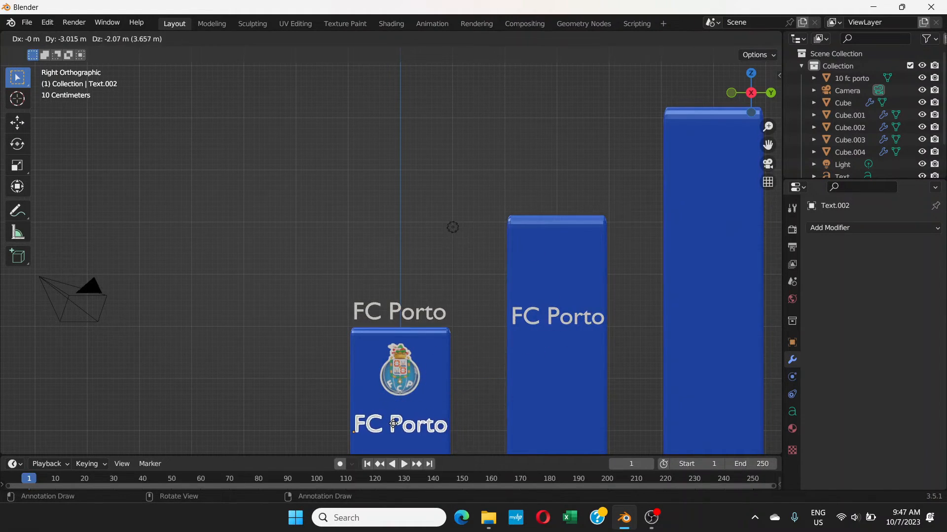
left_click(392, 418)
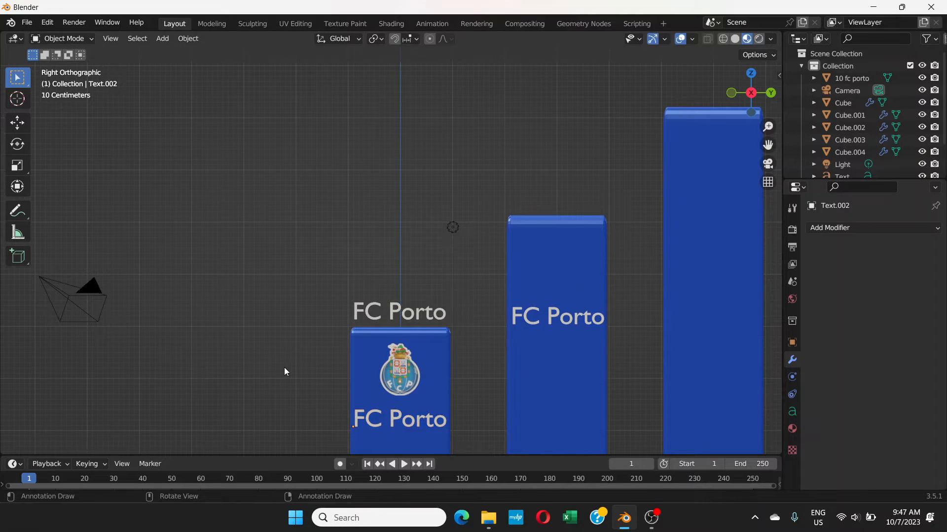
middle_click_drag(449, 353, 469, 340)
middle_click_drag(469, 403, 436, 324, "shift")
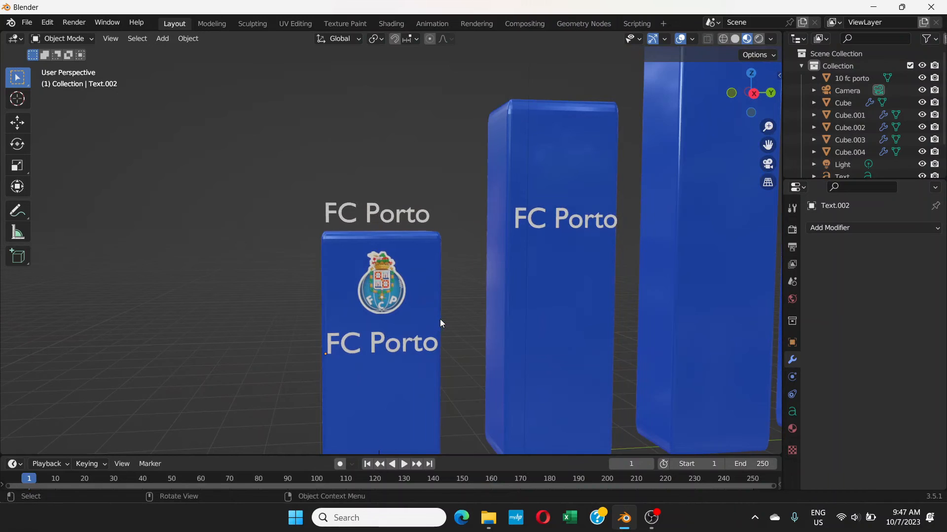
key("ctrl+z")
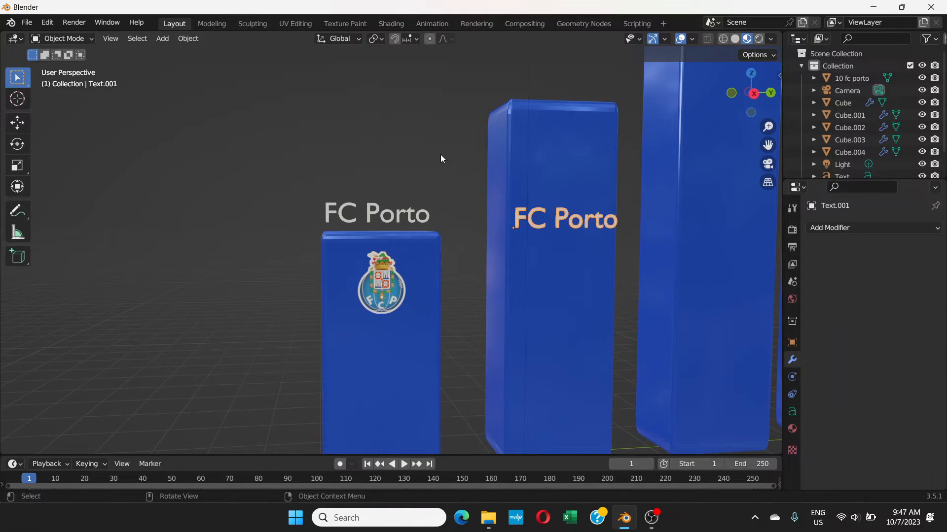
Step: Add a mesh plane at the 3D cursor, at the base of the shortest box
middle_click_drag(531, 217, 635, 239)
scroll(527, 240, "down", 3)
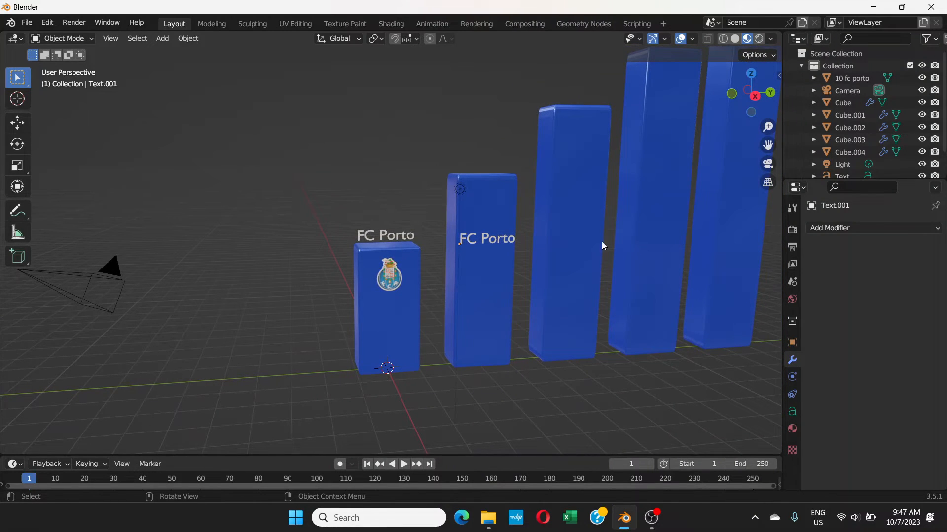
middle_click_drag(485, 237, 440, 222)
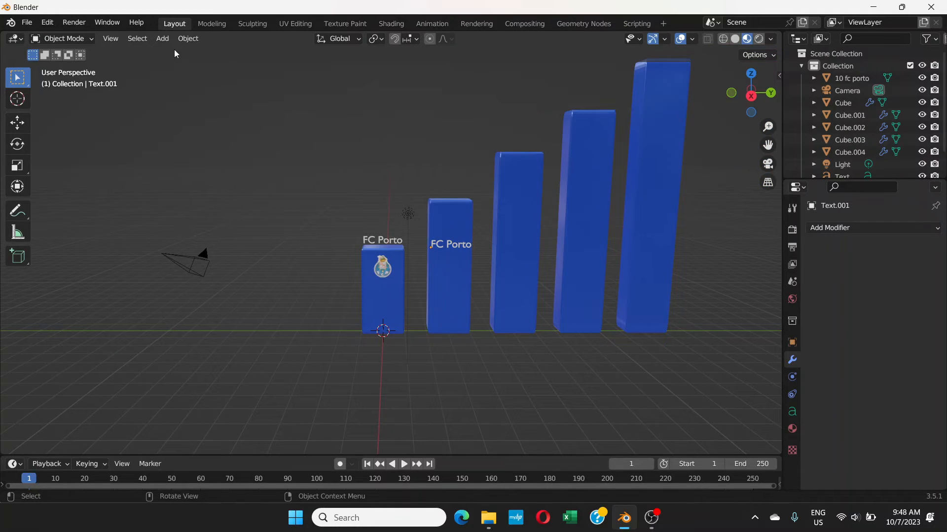
left_click(162, 39)
mouse_move(213, 51)
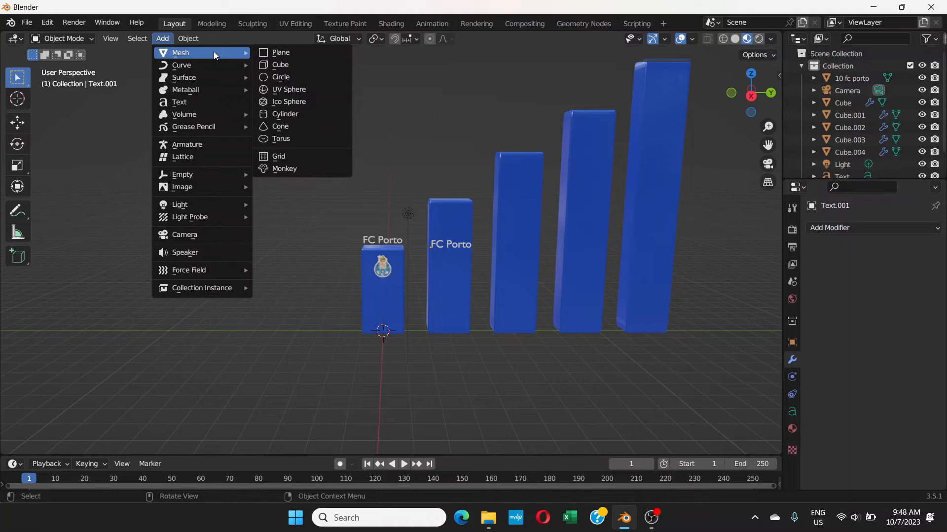
left_click(278, 53)
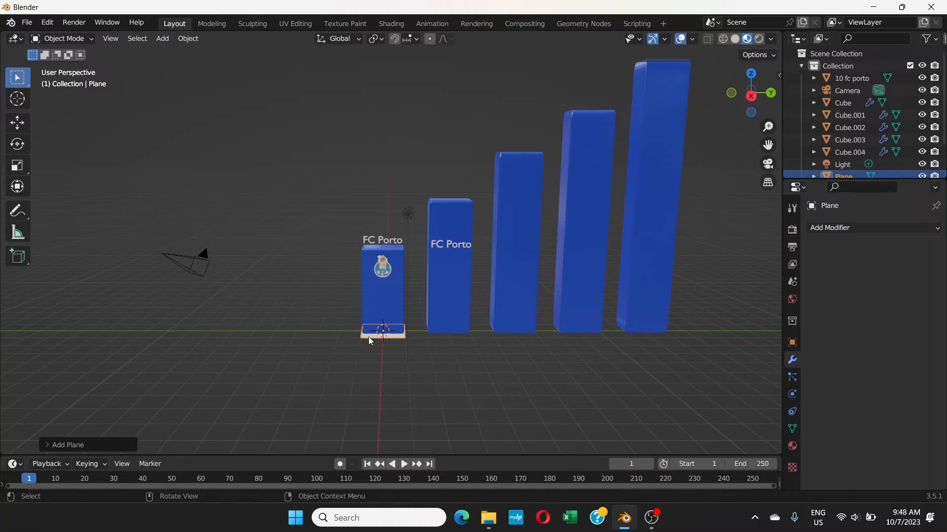
Step: Scale the plane up uniformly into a large floor reaching beneath the row of boxes
key("s")
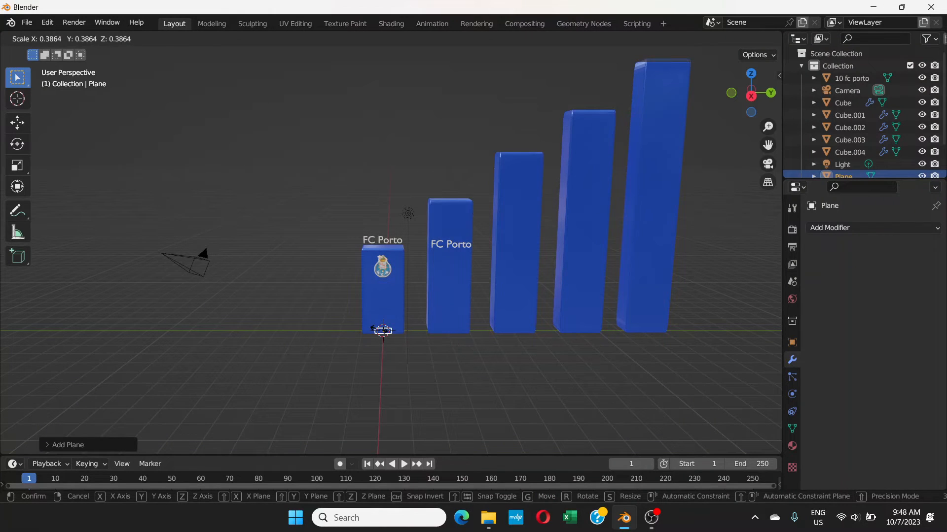
left_click(383, 330)
key("s")
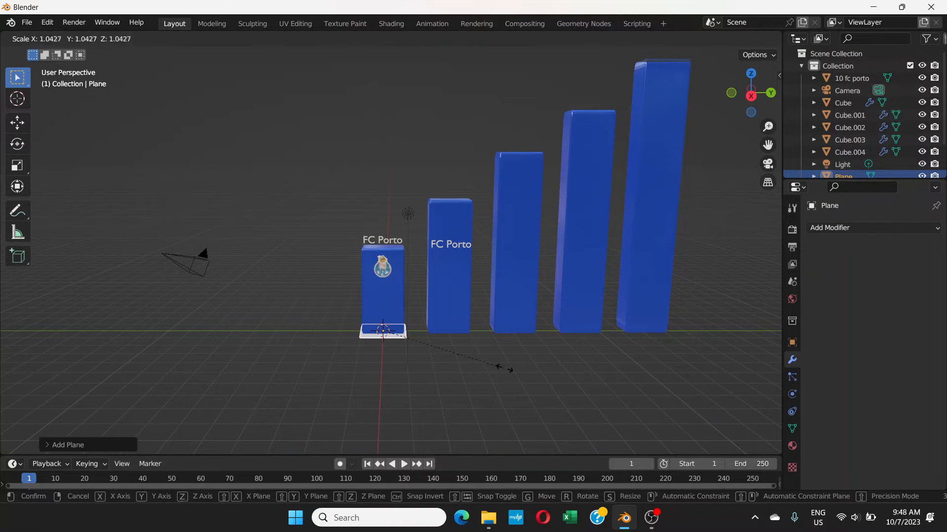
left_click(725, 406)
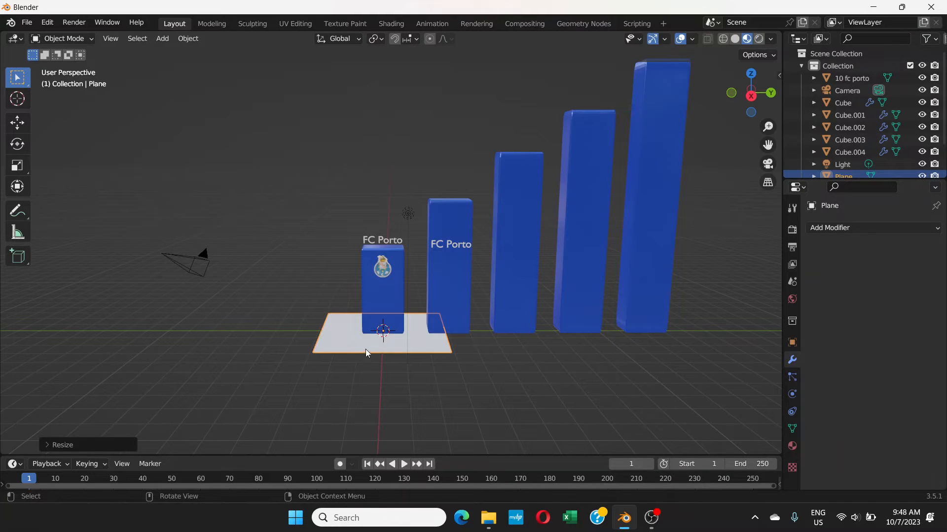
key("s")
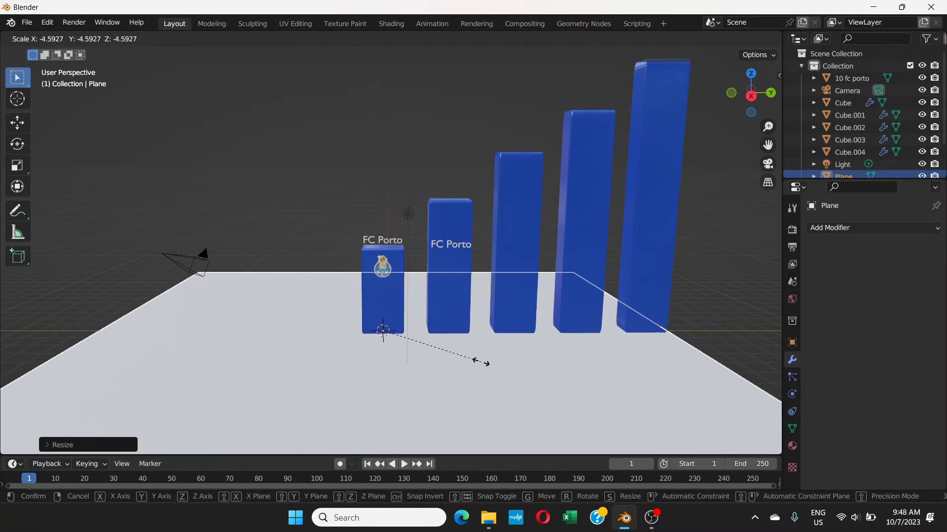
left_click(490, 365)
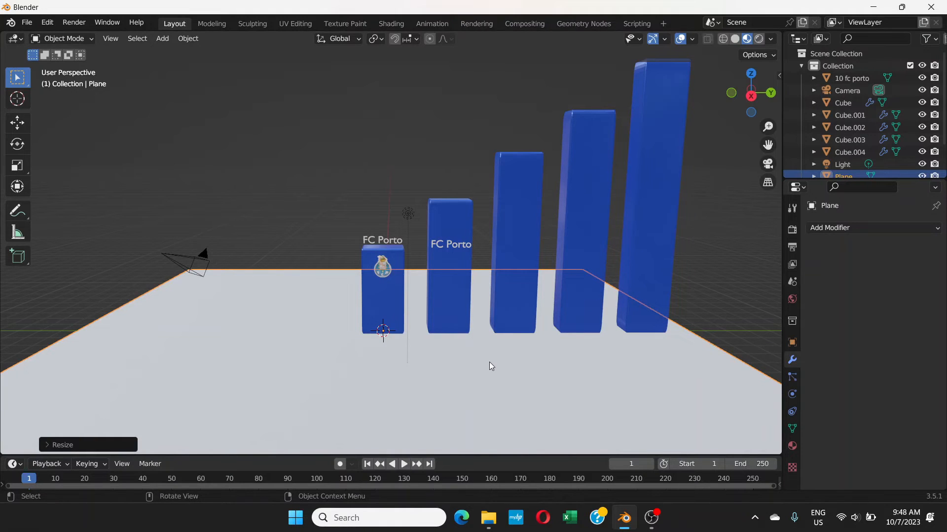
Step: Shrink the floor plane uniformly in top view and stretch it along Y to nearly twice its length, past the tallest box
left_click(752, 74)
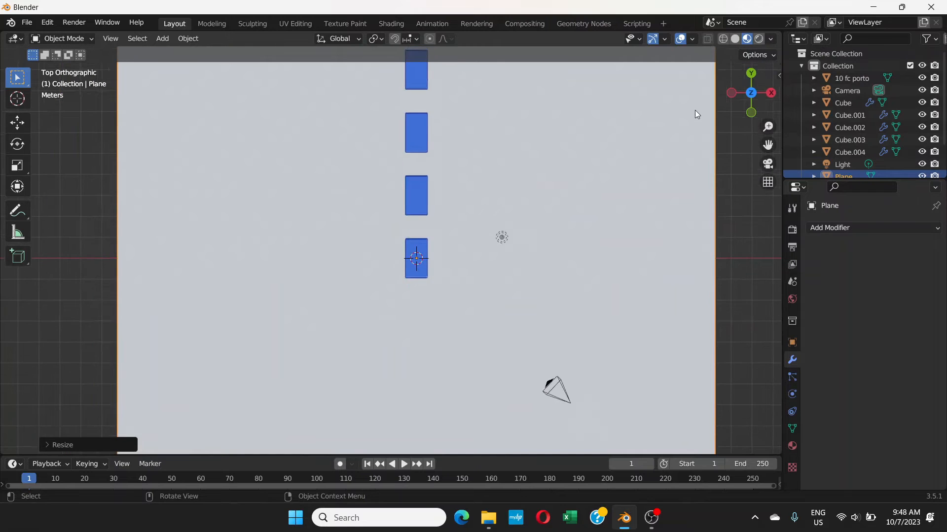
key("Home")
key("s")
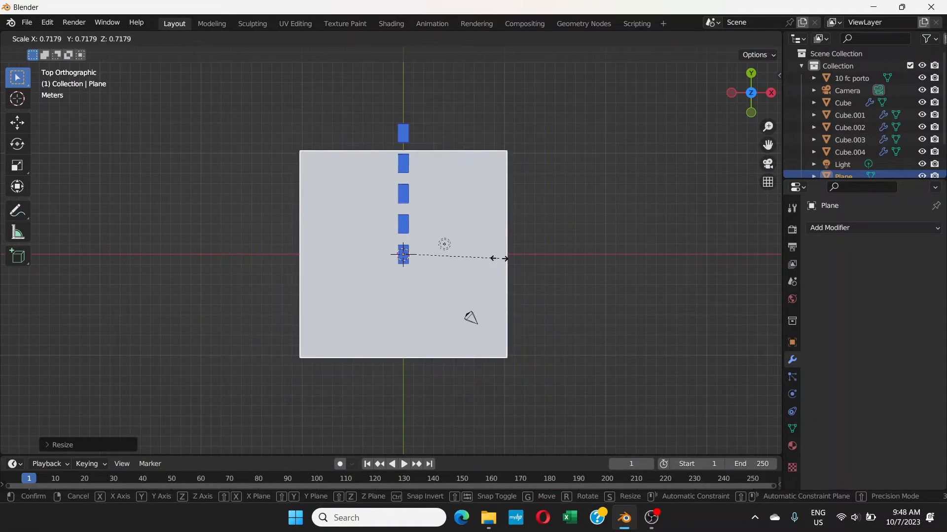
left_click(482, 256)
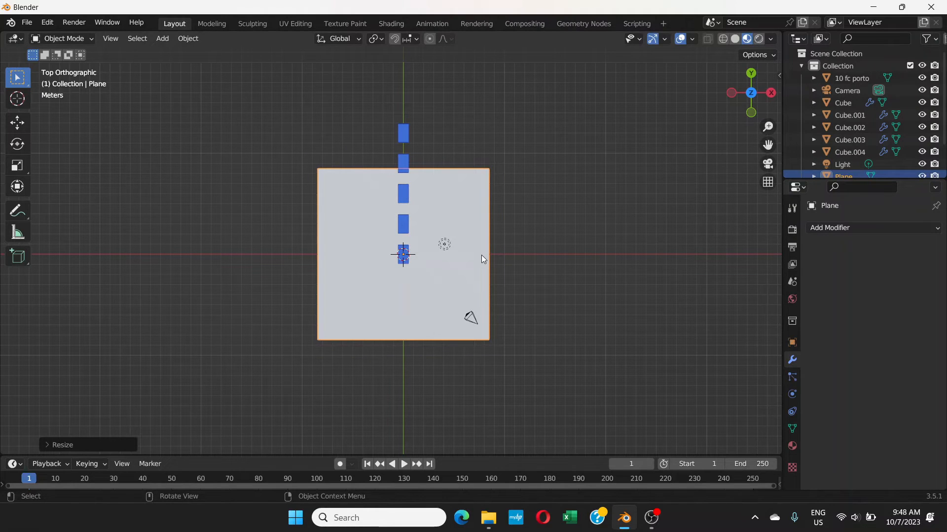
key("s")
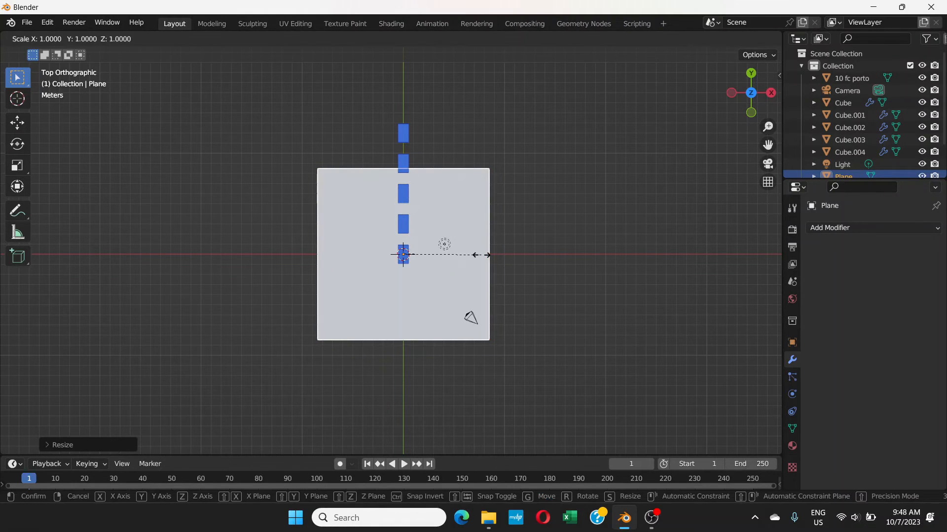
key("y")
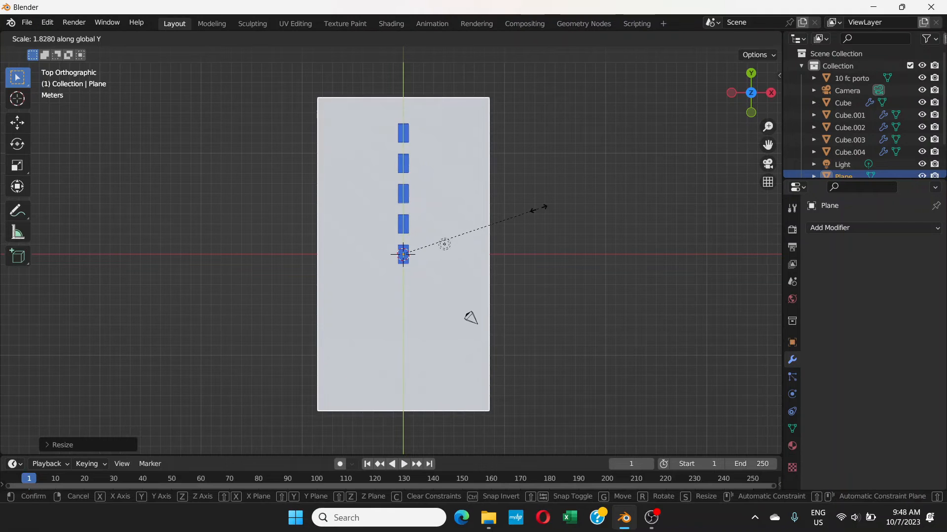
left_click(542, 207)
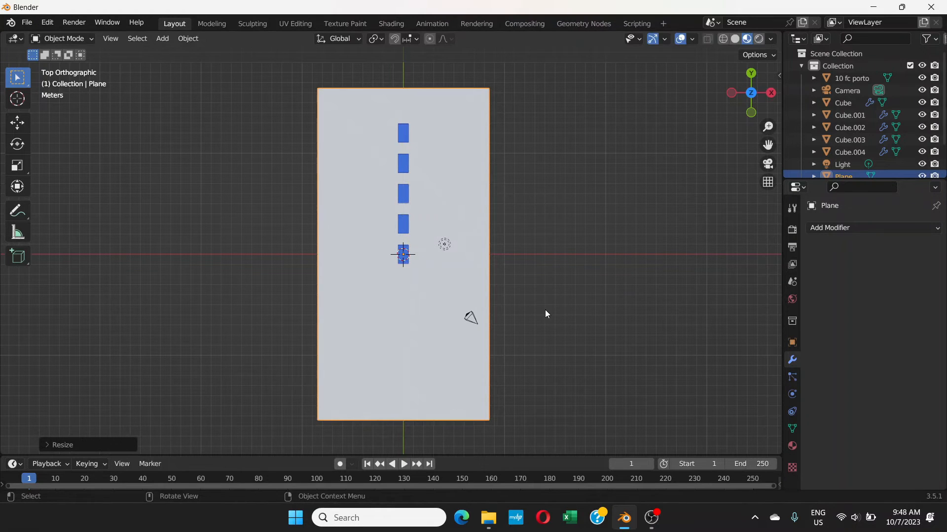
Step: Move the floor plane about 5 m along positive Y so that it sits more evenly under the row of boxes
middle_click_drag(546, 310, 409, 195)
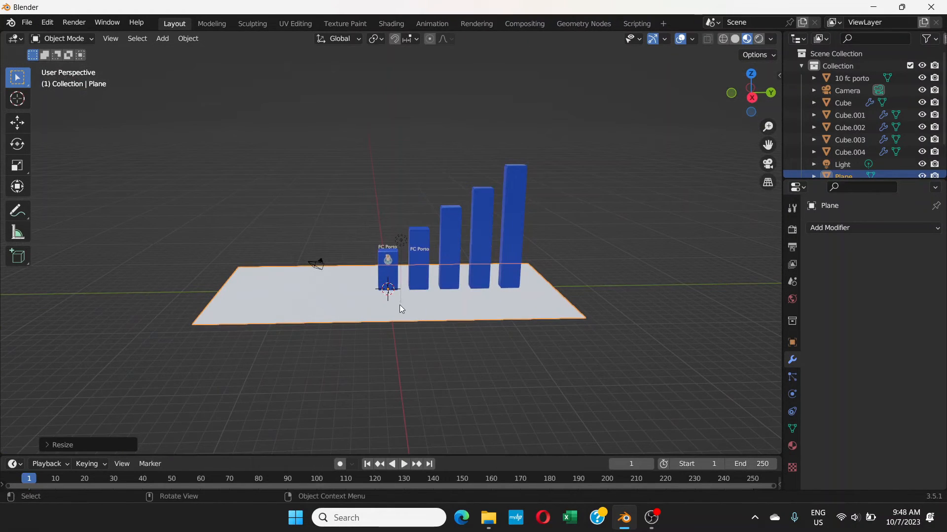
middle_click_drag(400, 306, 485, 305)
scroll(485, 303, "up", 4)
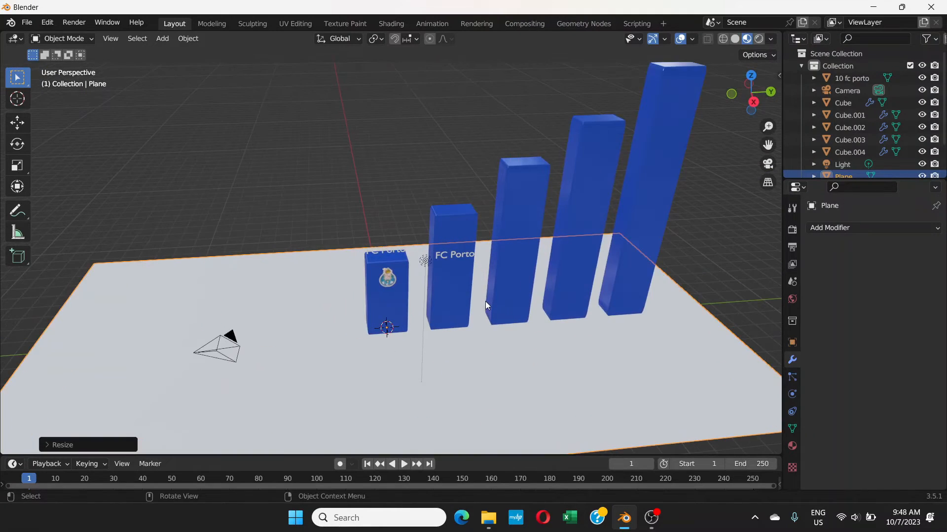
key("g")
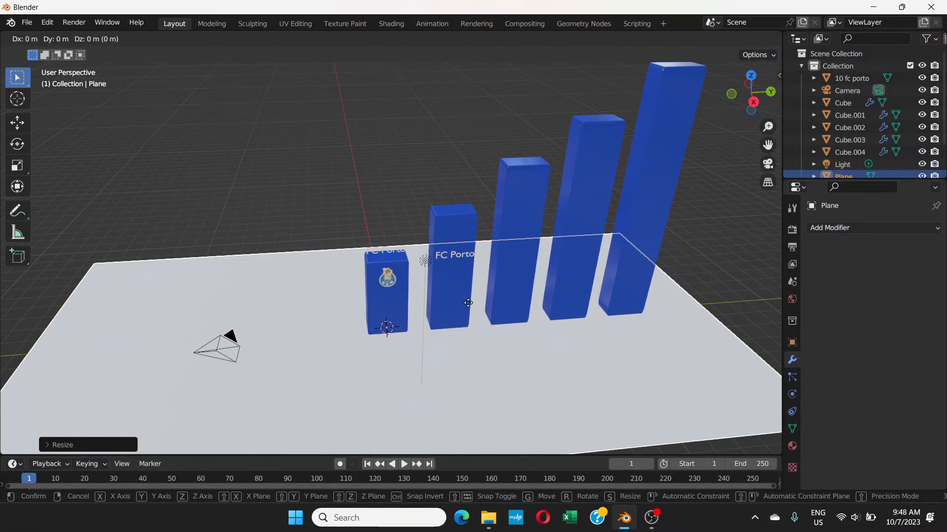
key("y")
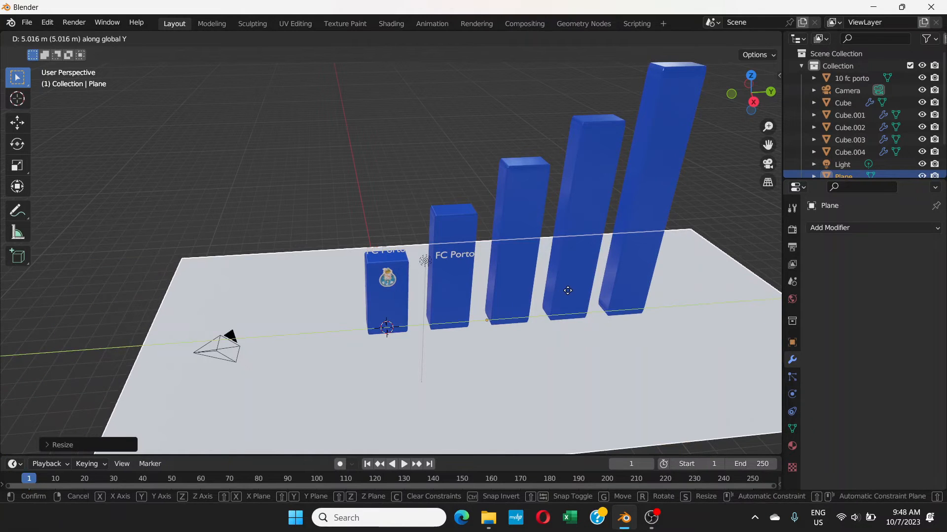
left_click(568, 291)
Step: Give the floor plane a new material with a light blue base color of hue 0.562, saturation 0.869 and value 0.8
middle_click_drag(551, 292, 522, 241)
middle_click_drag(572, 299, 380, 209)
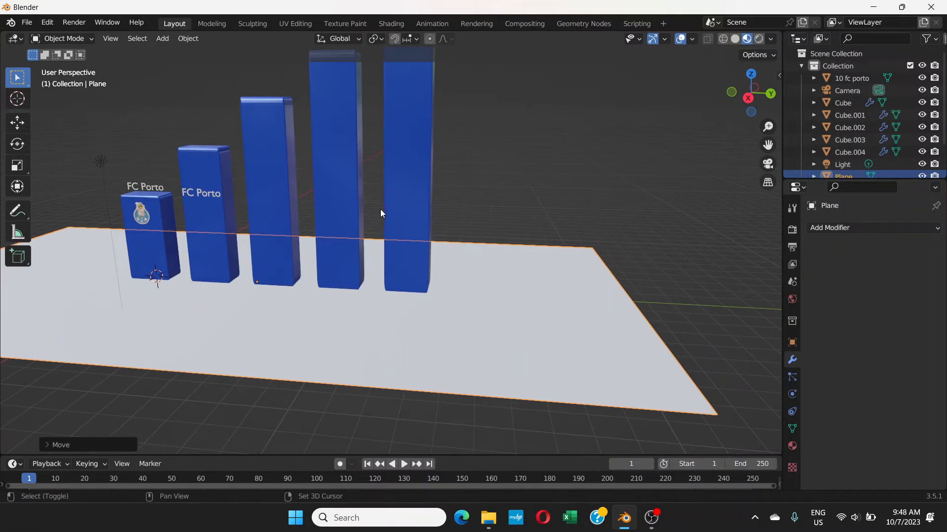
left_click(792, 446)
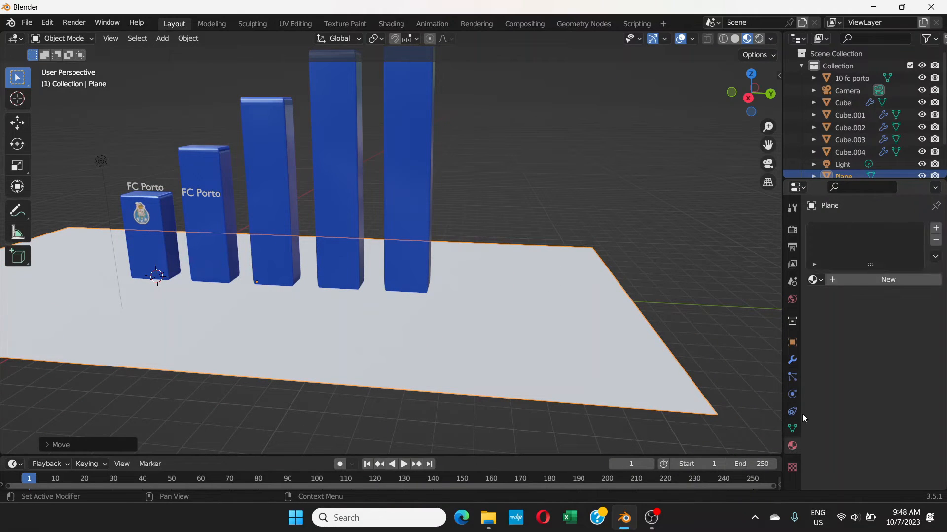
left_click(862, 280)
left_click(882, 409)
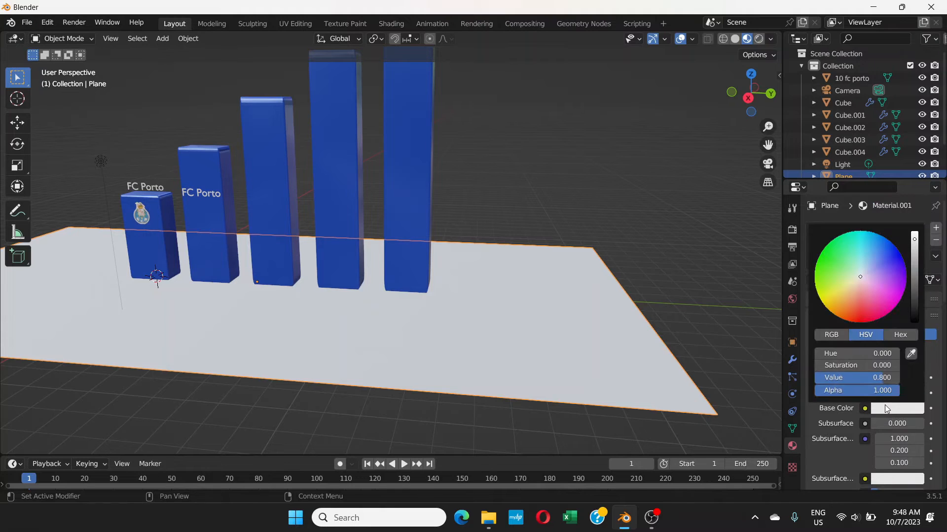
left_click_drag(853, 301, 868, 250)
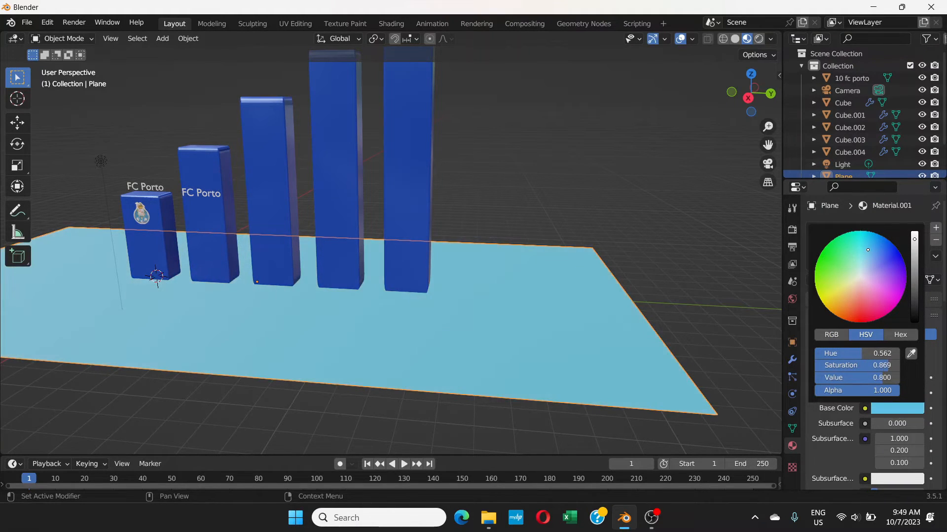
Step: Make the floor material reflective by setting its roughness to 0.06 and metallic to 0.523
scroll(898, 359, "down", 5)
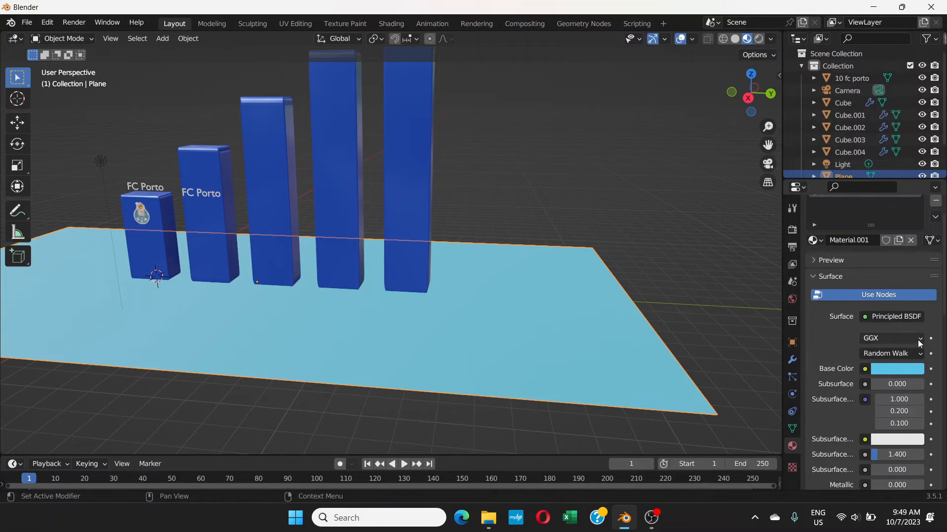
scroll(832, 255, "down", 6)
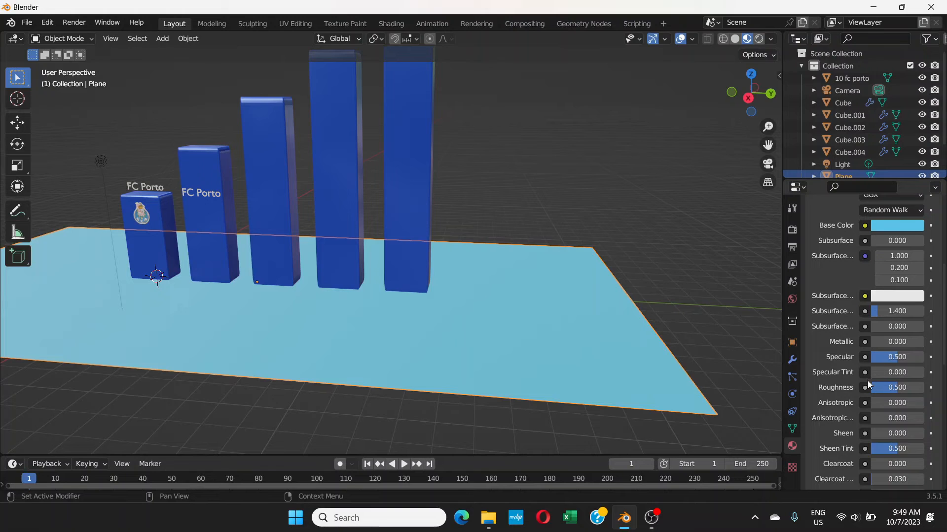
left_click_drag(892, 390, 874, 387)
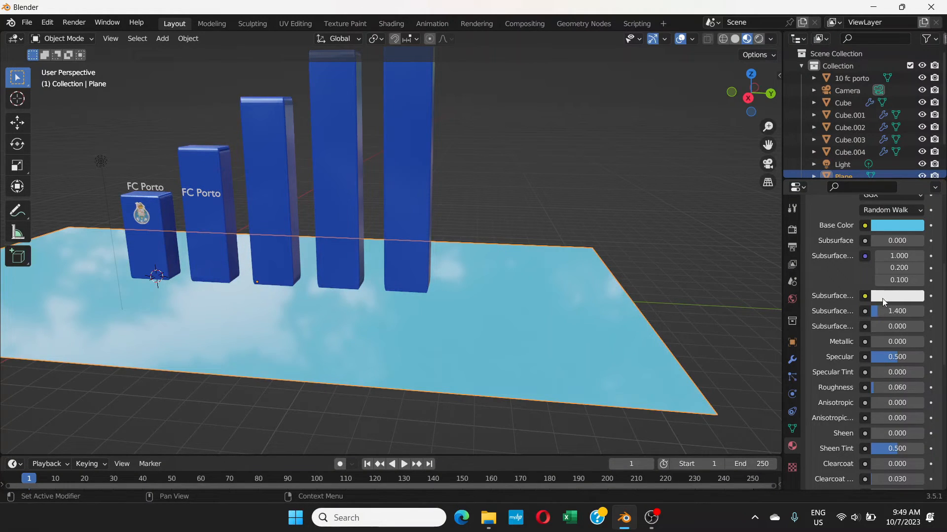
scroll(889, 364, "down", 3)
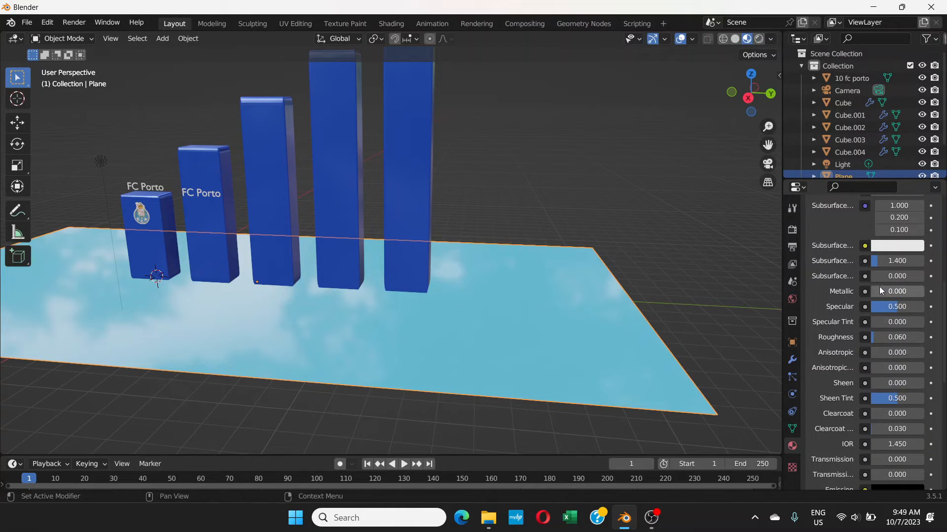
left_click_drag(872, 294, 896, 295)
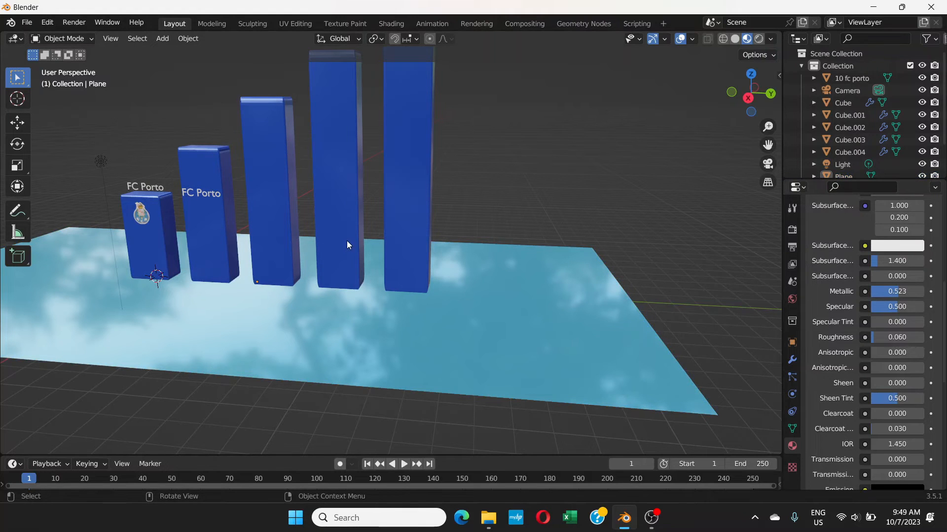
middle_click_drag(348, 242, 441, 297)
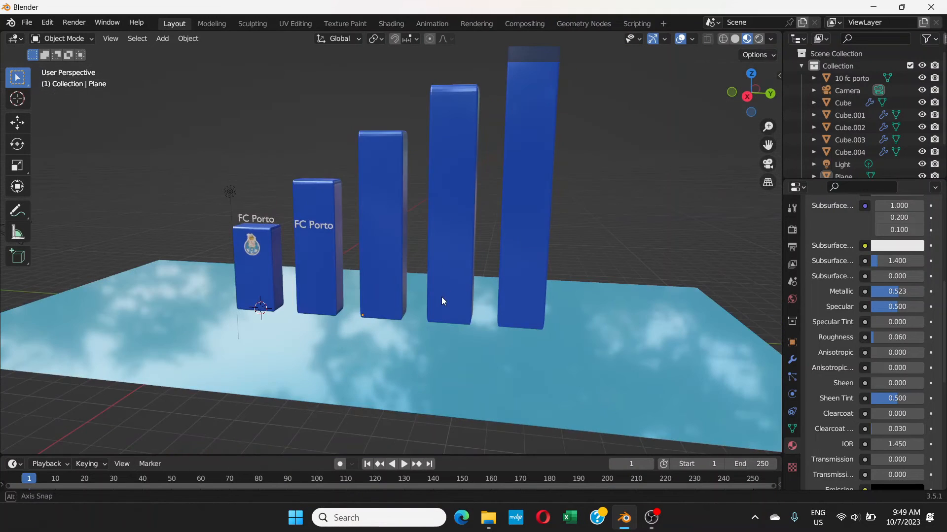
Step: Switch the viewport to rendered shading with the whole row of boxes and the floor in view
middle_click_drag(388, 273, 433, 280, "shift")
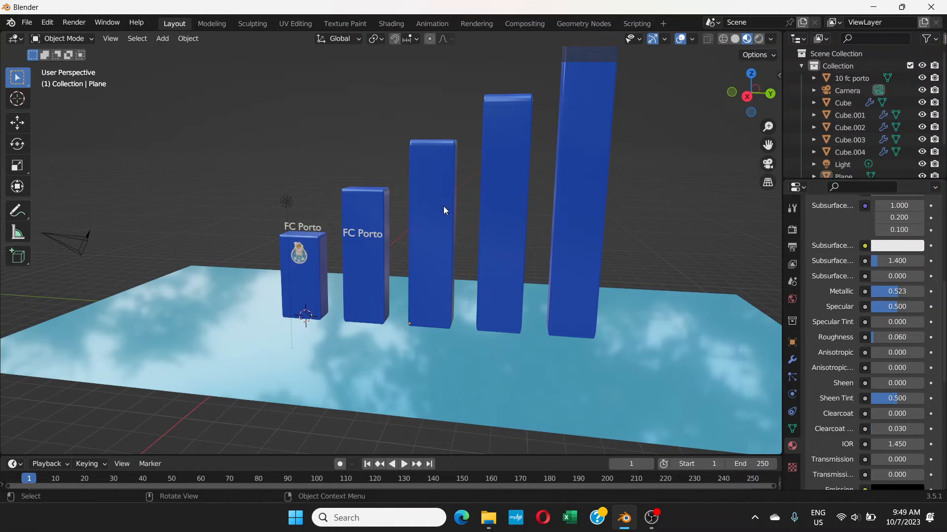
middle_click_drag(444, 211, 554, 227)
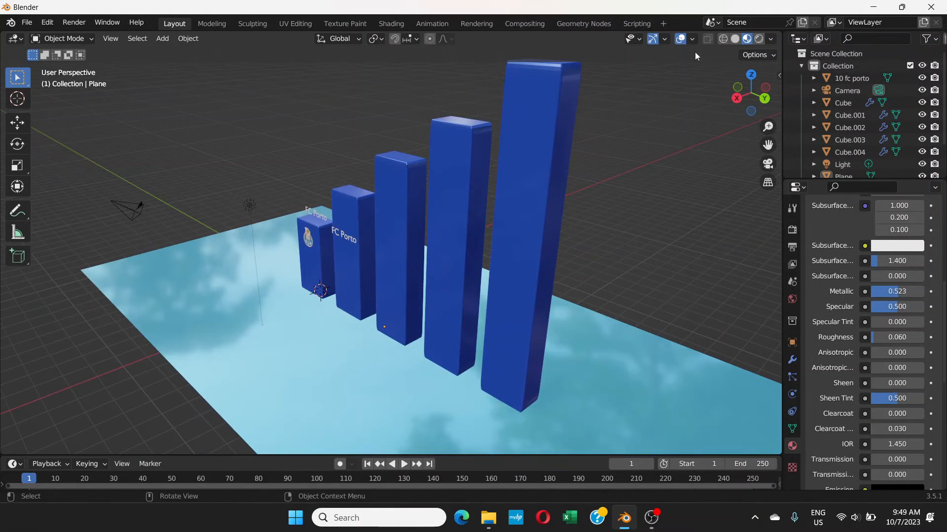
middle_click_drag(473, 220, 510, 212)
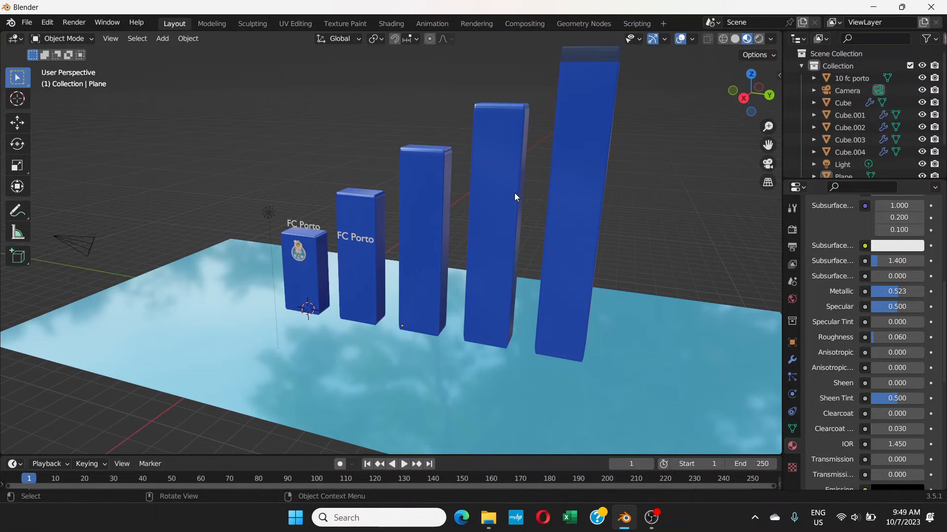
left_click(758, 39)
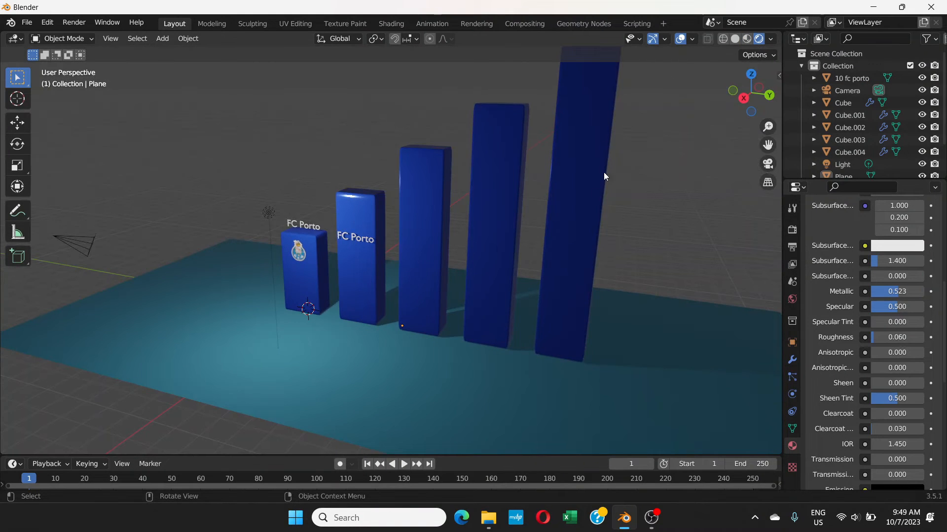
Step: Move the light higher and farther out in front of the row of boxes
mouse_move(578, 273)
middle_mouse_down()
mouse_move(457, 285)
mouse_move(640, 265)
mouse_move(541, 285)
mouse_move(515, 274)
middle_mouse_up()
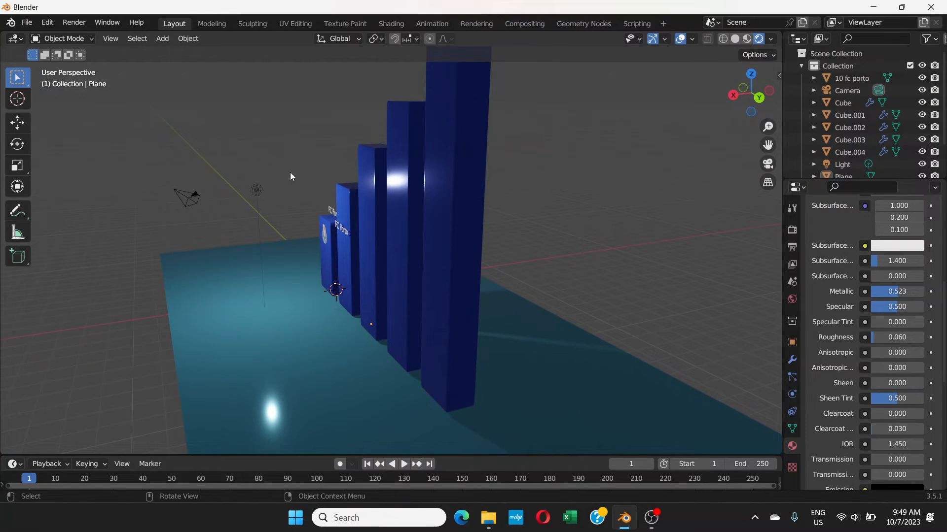
left_click(255, 192)
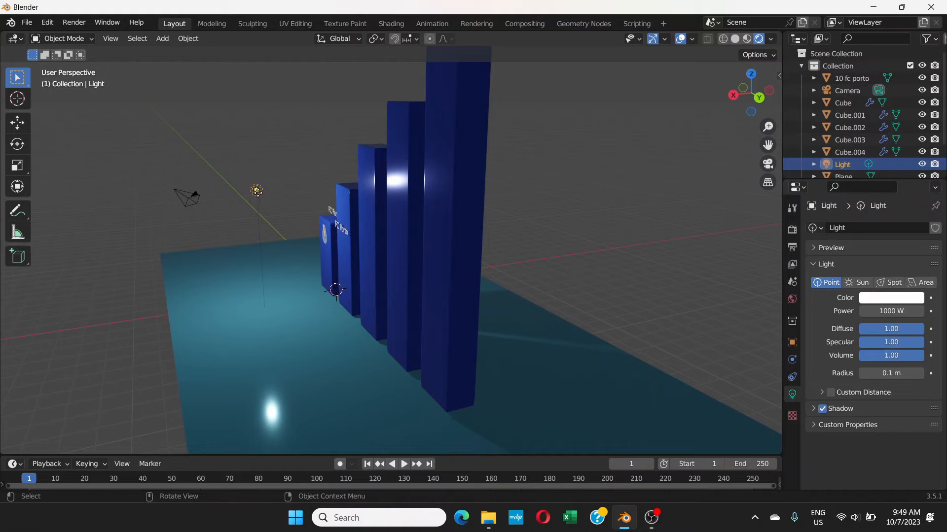
key("g")
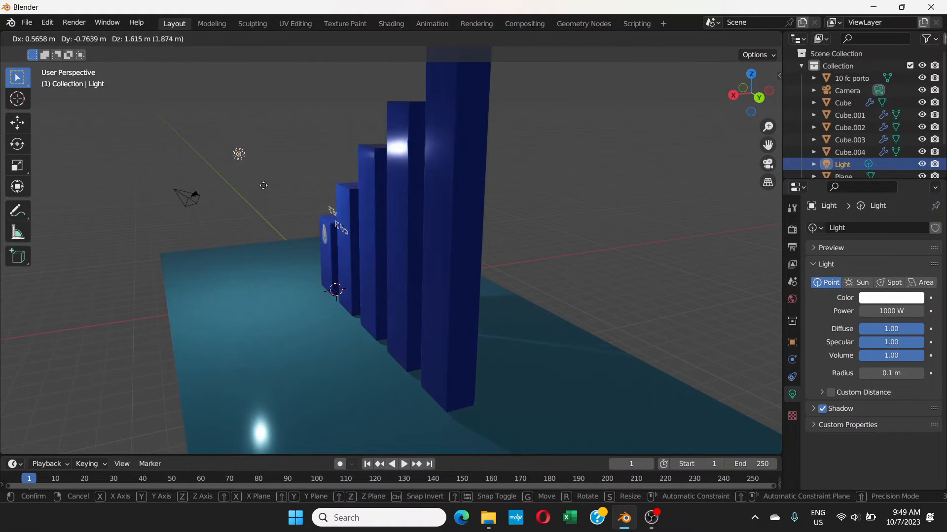
left_click(215, 178)
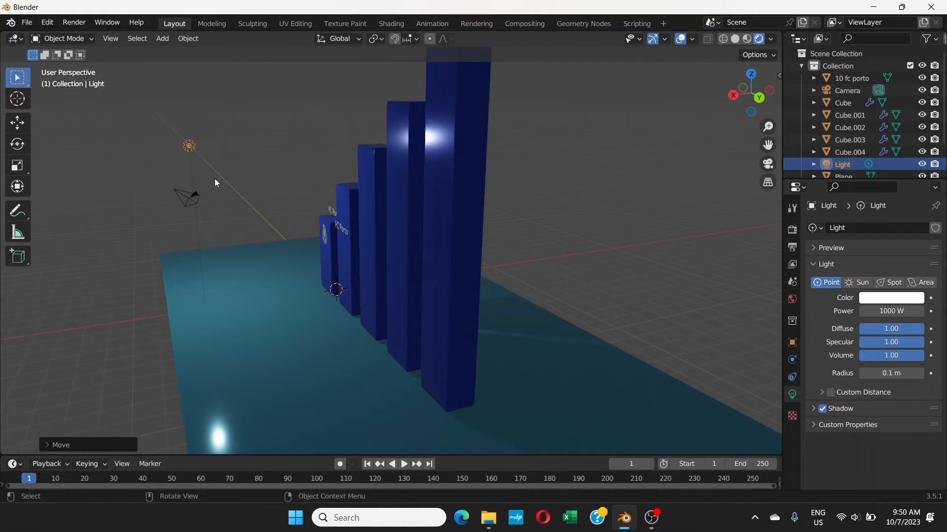
Step: Set the point light's power to 3000 W
middle_click_drag(214, 179, 474, 237)
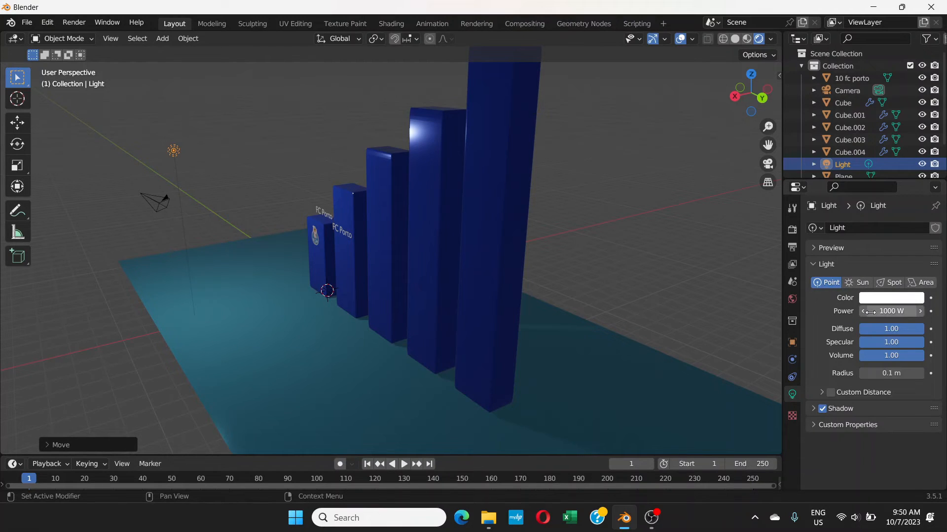
left_click(898, 312)
type("3000")
key("Return")
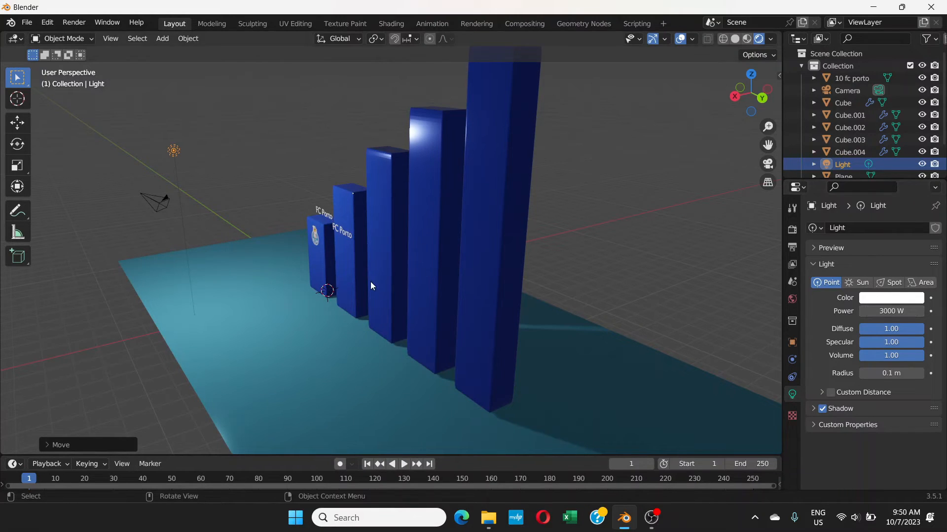
Step: Change the light's type to Sun and set its strength to 5
middle_click_drag(371, 282, 463, 269)
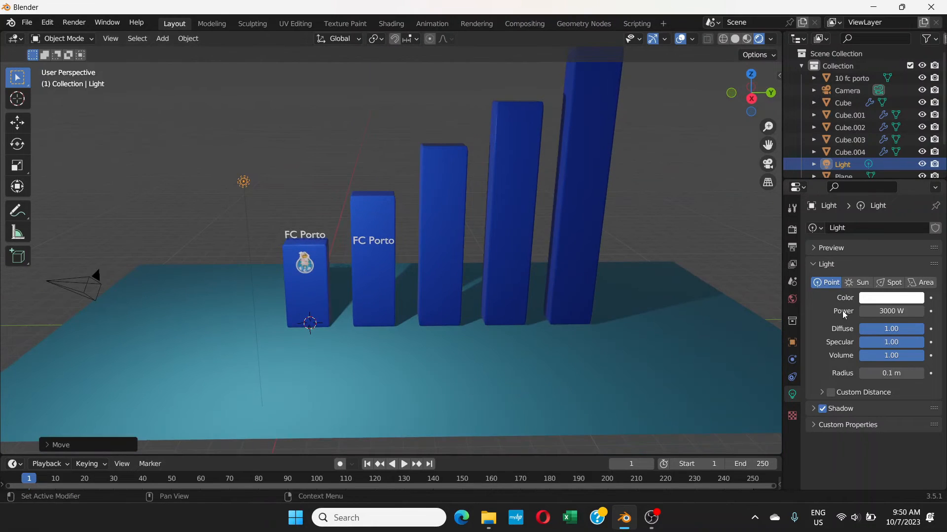
left_click(857, 283)
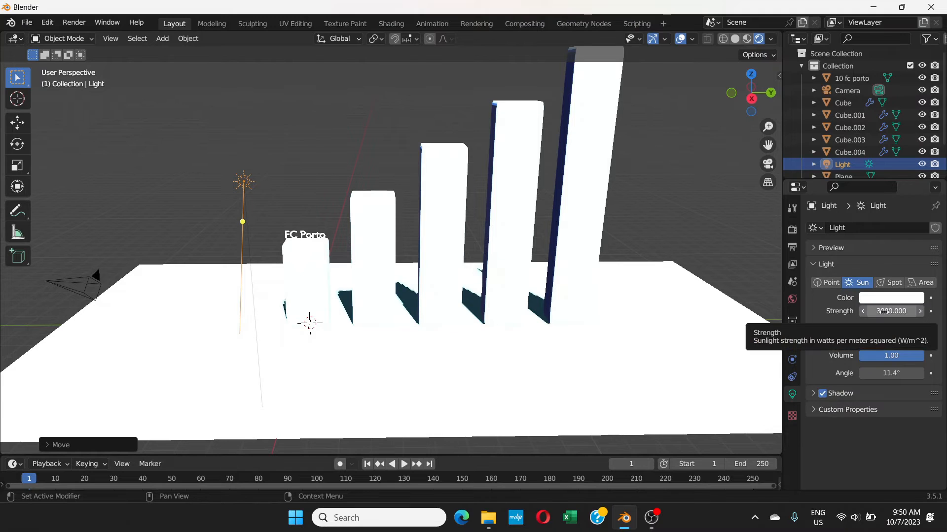
left_click(884, 311)
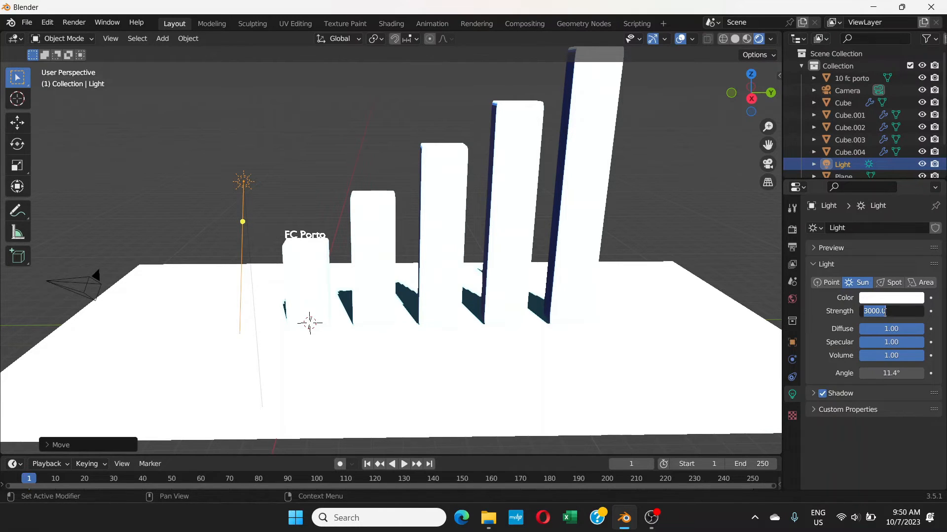
type("5")
key("Return")
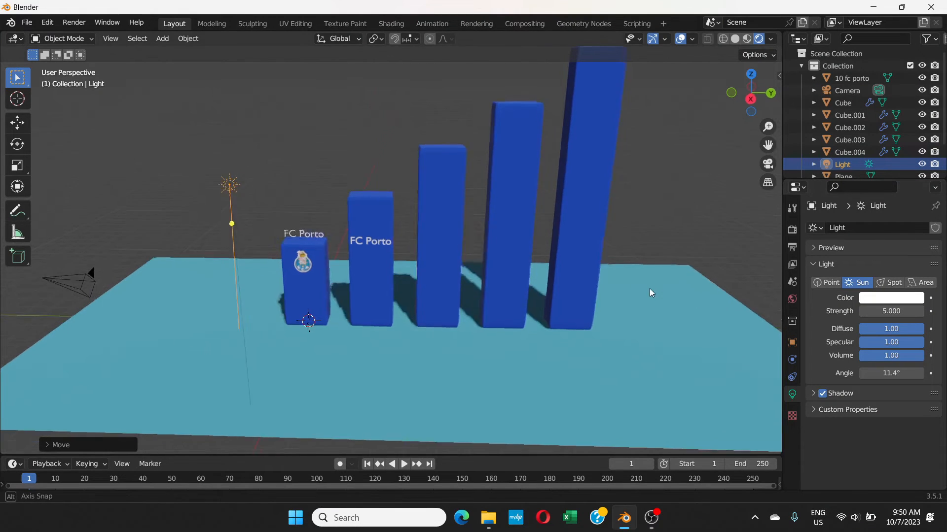
Step: Examine the sunlight and shadows on the boxes and floor from several angles and distances
middle_click_drag(649, 294, 457, 286)
scroll(591, 295, "down", 2)
scroll(456, 286, "down", 1)
scroll(457, 285, "up", 4)
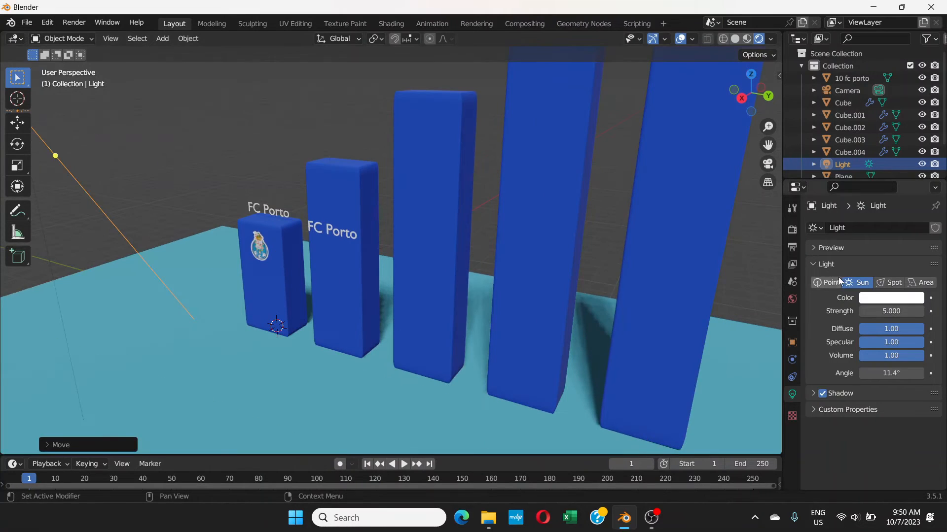
scroll(451, 298, "down", 5)
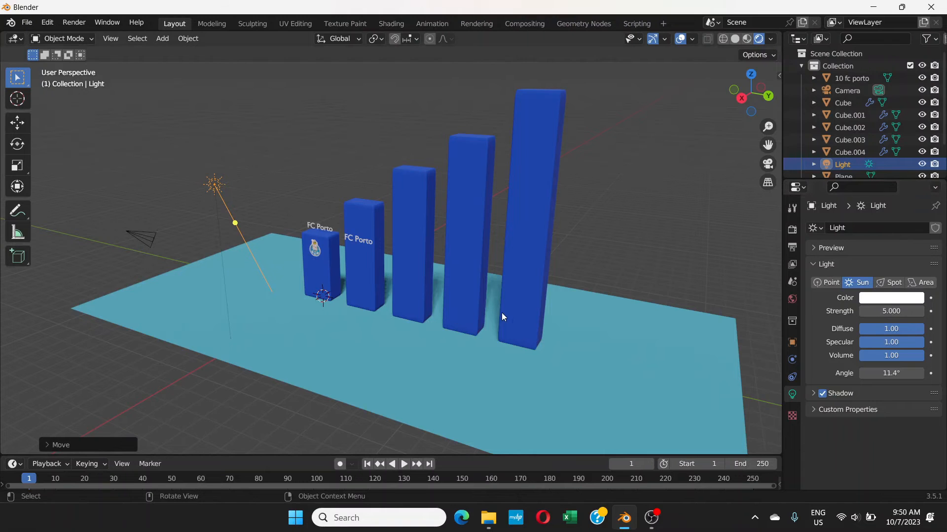
middle_click_drag(501, 313, 308, 336)
scroll(417, 277, "up", 3)
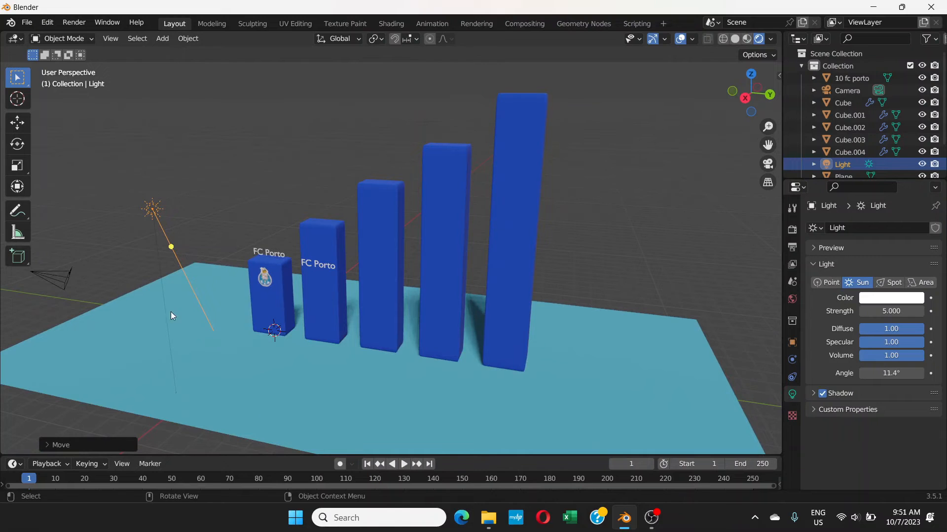
Step: Frame the shortest boxes with the FC Porto logo and texts from a low front angle and align the active camera to this view
scroll(263, 282, "up", 1)
middle_click_drag(268, 278, 336, 248)
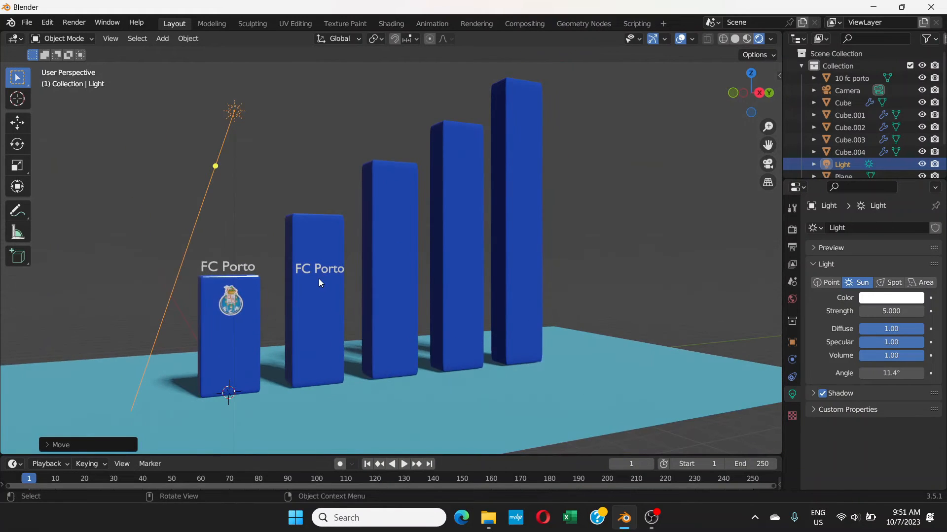
middle_click_drag(507, 220, 616, 172, "shift")
scroll(553, 207, "up", 2)
middle_click_drag(552, 206, 491, 257, "shift")
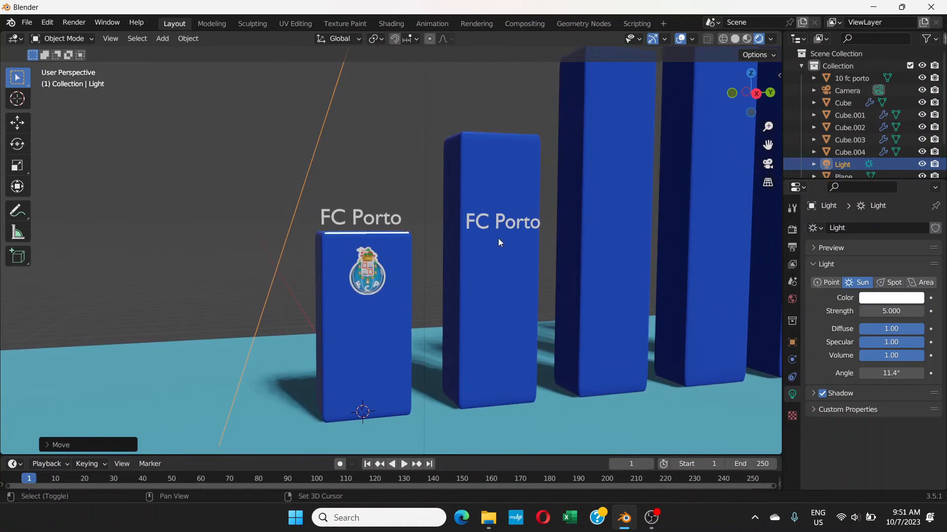
middle_click_drag(556, 217, 505, 228, "shift")
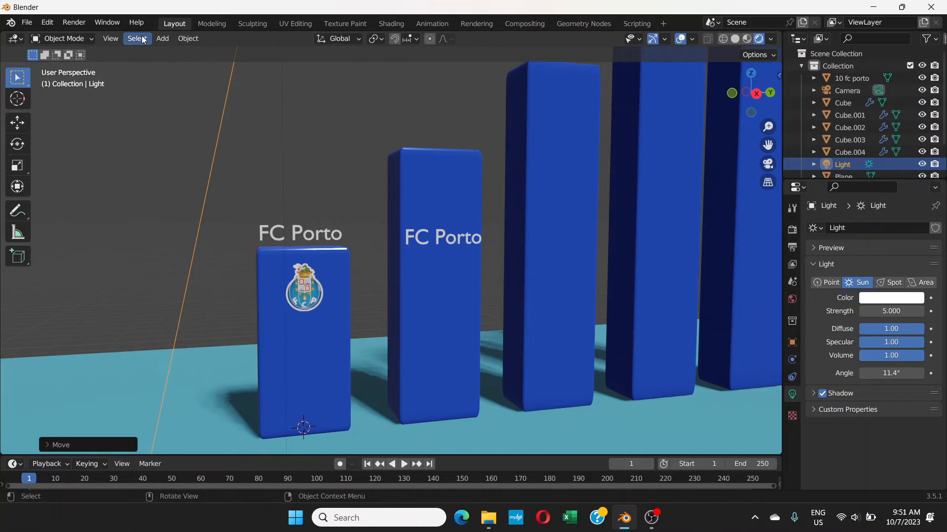
left_click(110, 41)
mouse_move(168, 176)
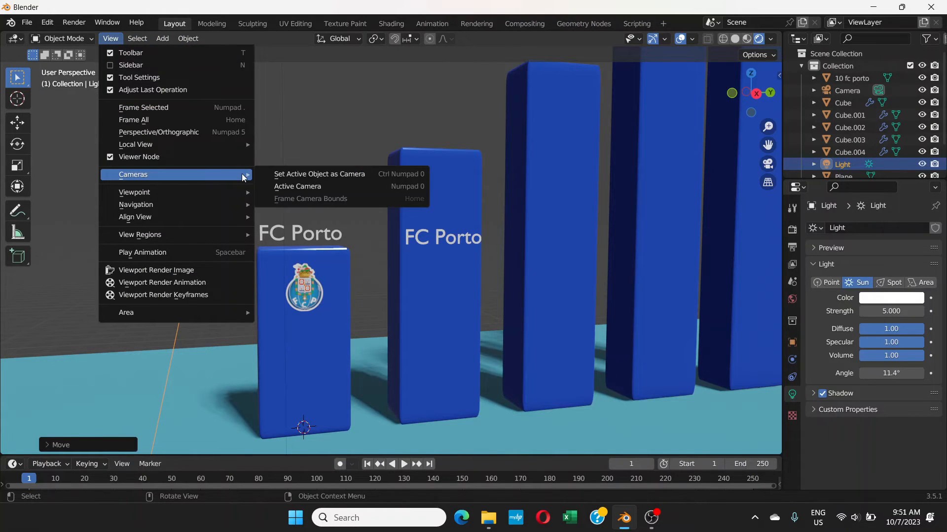
mouse_move(223, 192)
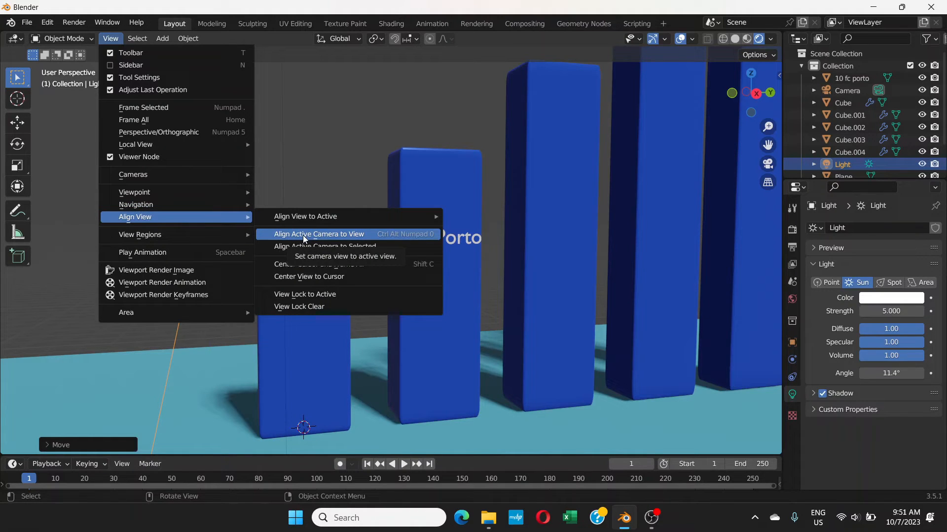
left_click(303, 235)
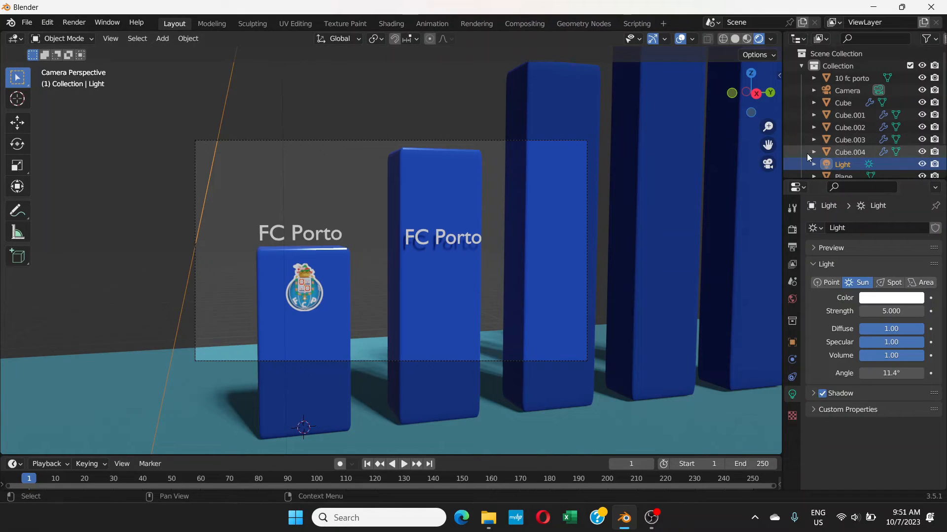
Step: Darken the area outside the camera frame by setting the camera's passepartout to 0.862
left_click(847, 88)
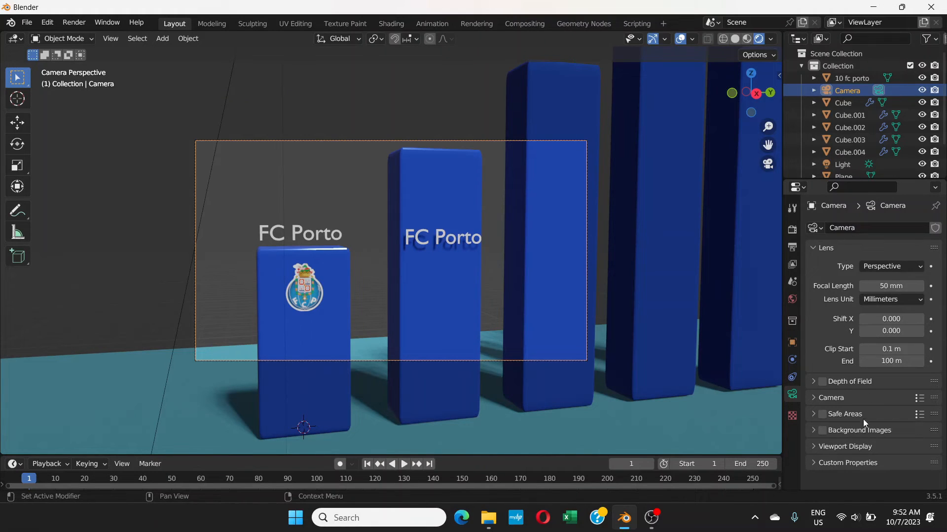
left_click(814, 446)
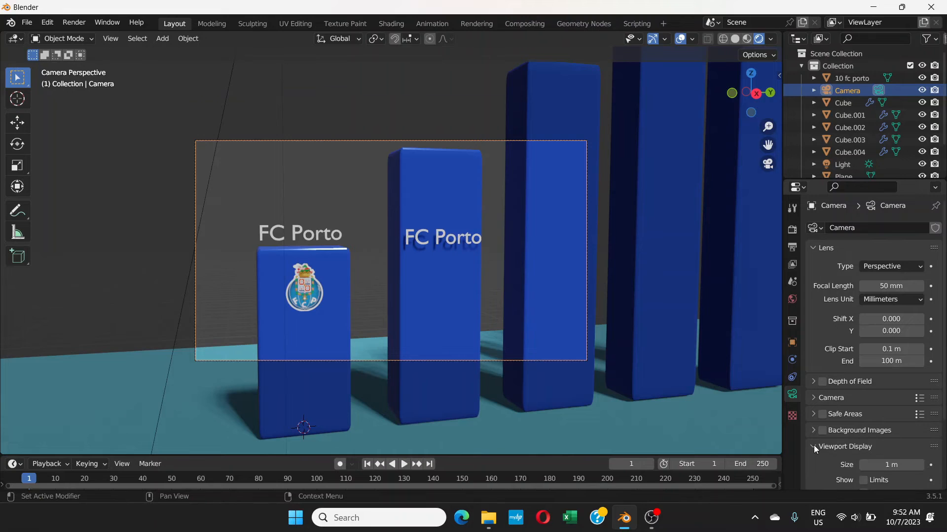
scroll(895, 336, "down", 4)
scroll(895, 340, "down", 1)
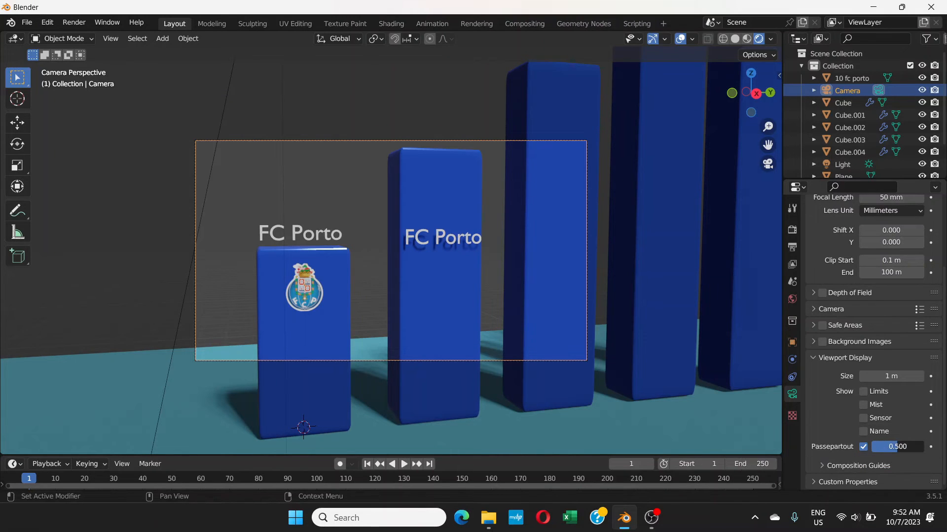
left_click_drag(897, 446, 916, 447)
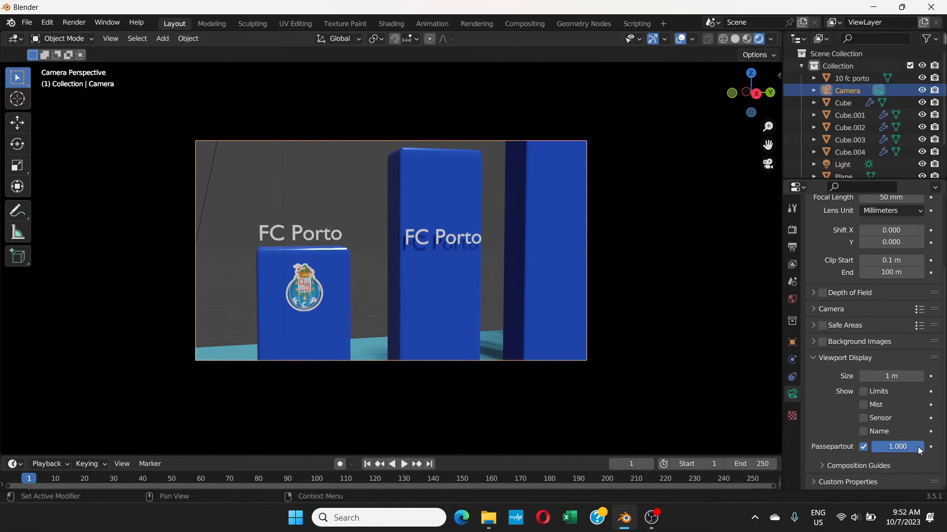
left_click_drag(918, 446, 894, 447)
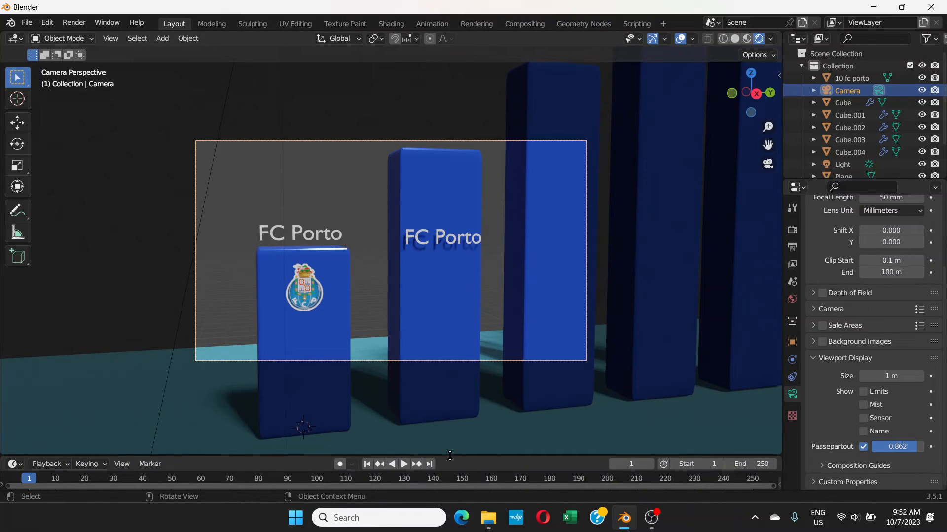
Step: Enlarge the timeline and insert a Location, Rotation & Scale keyframe for the camera at frame 1
left_click_drag(450, 456, 446, 356)
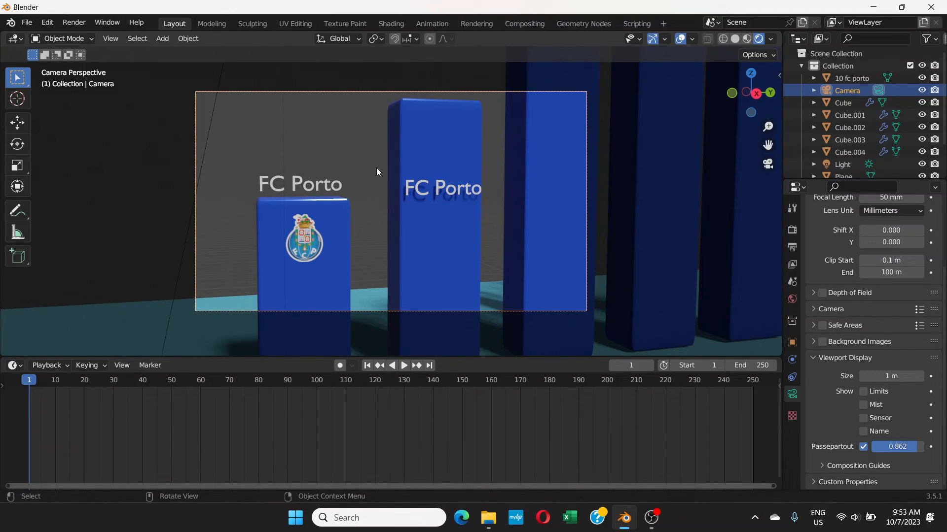
key("i")
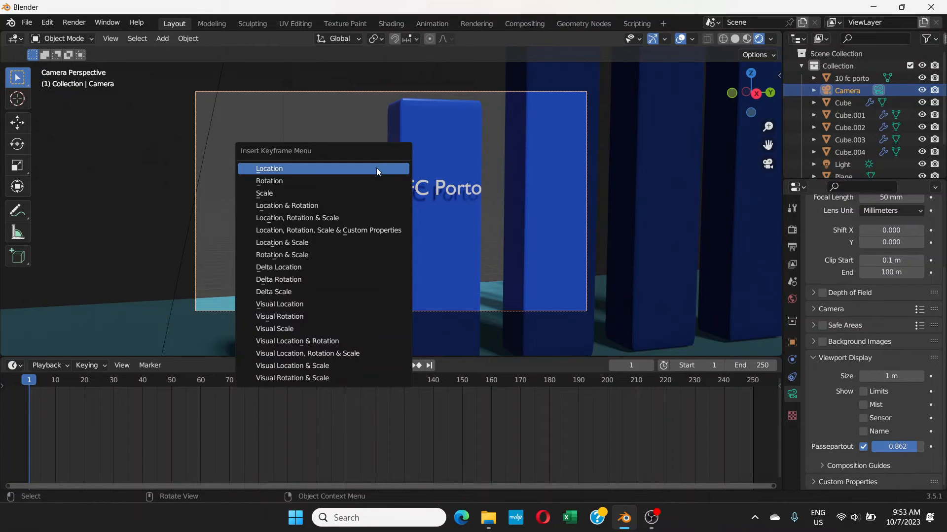
left_click(309, 218)
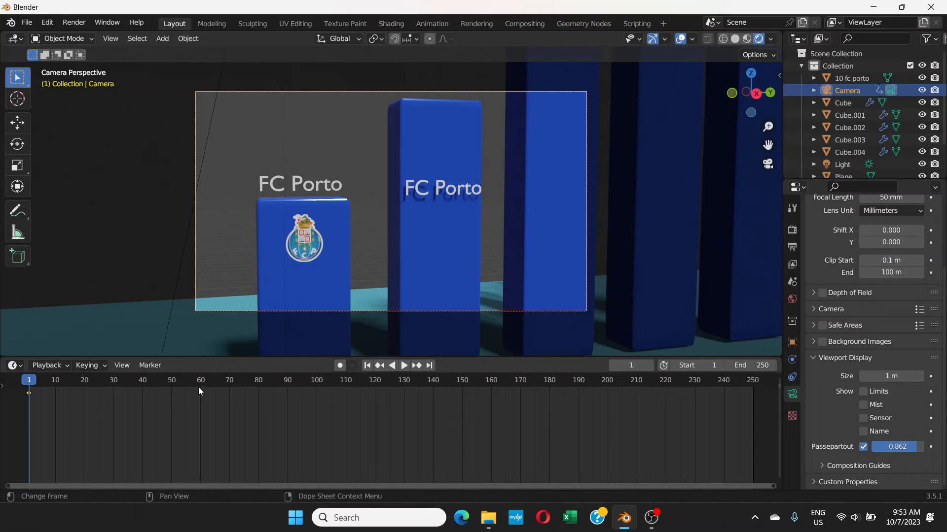
Step: Go to frame 50 and lock the camera to the view
left_click(170, 384)
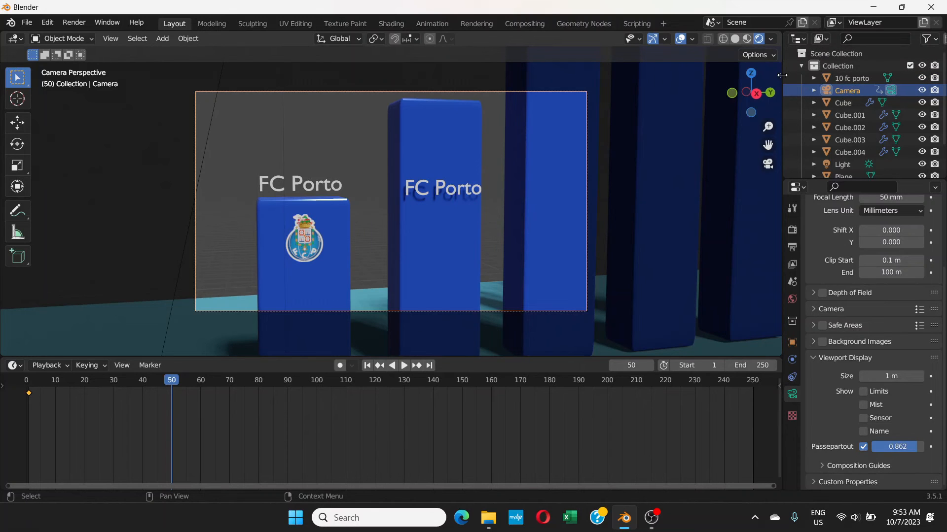
left_click_drag(782, 75, 655, 86)
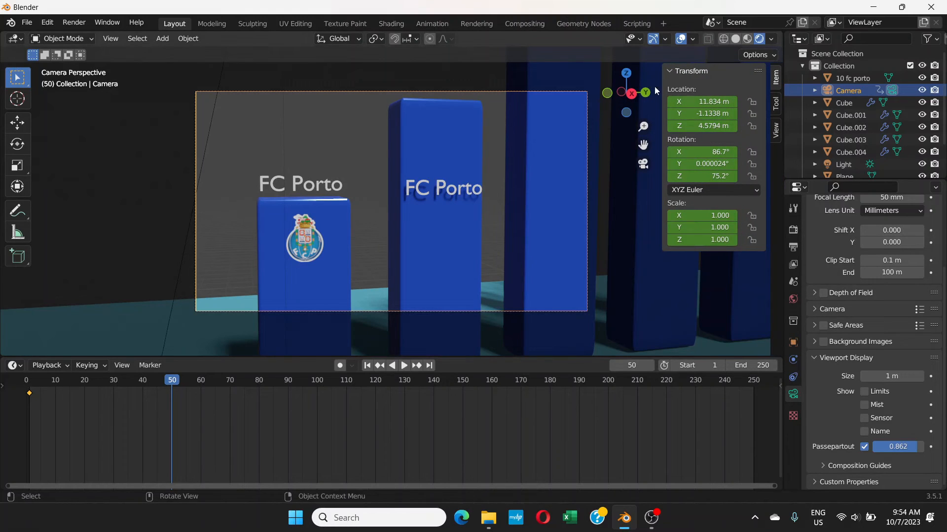
left_click(776, 133)
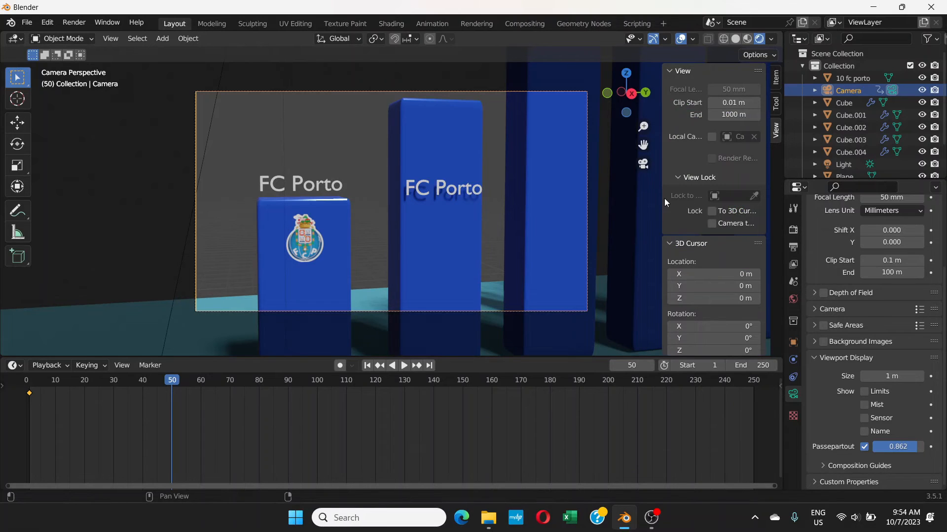
left_click_drag(661, 198, 639, 197)
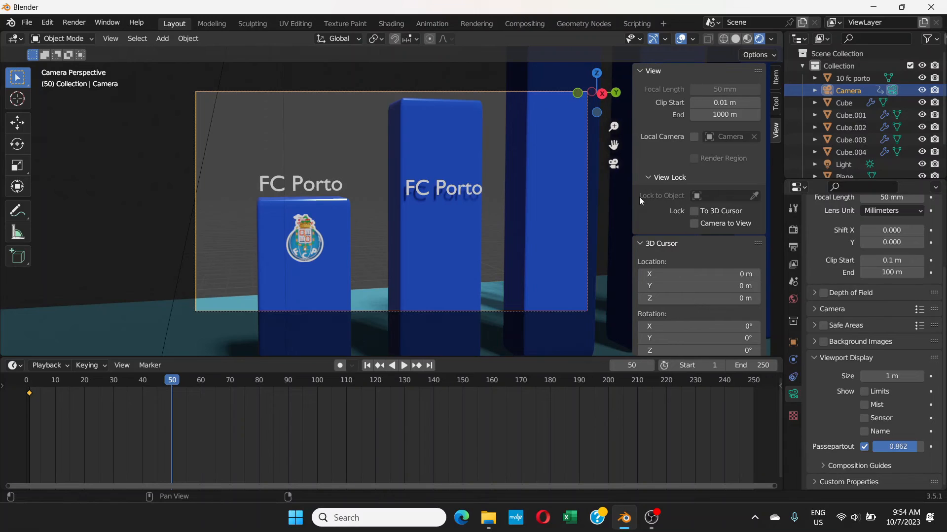
left_click(698, 224)
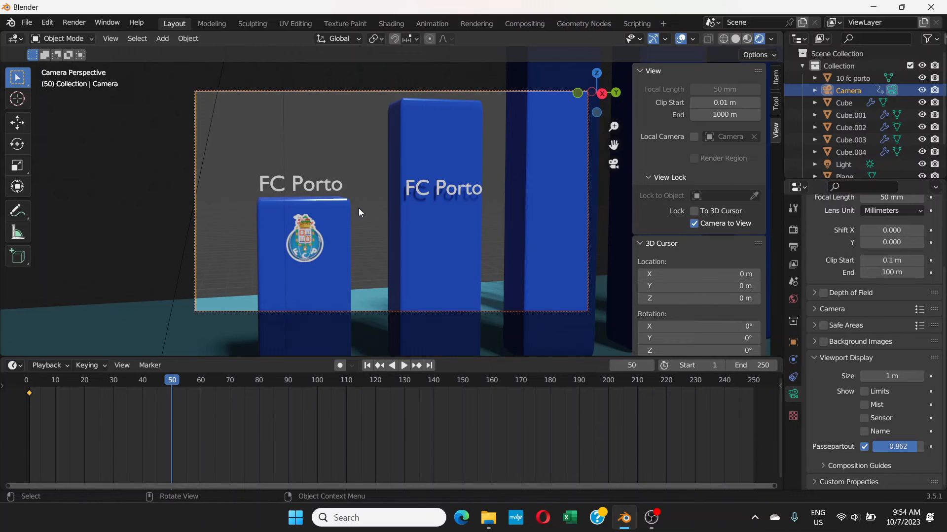
Step: Move the camera up the row to frame the second and third boxes and insert a Location, Rotation & Scale keyframe at frame 50
mouse_move(478, 203)
middle_mouse_down()
mouse_move(438, 210)
mouse_move(440, 229)
mouse_move(463, 207)
middle_mouse_up()
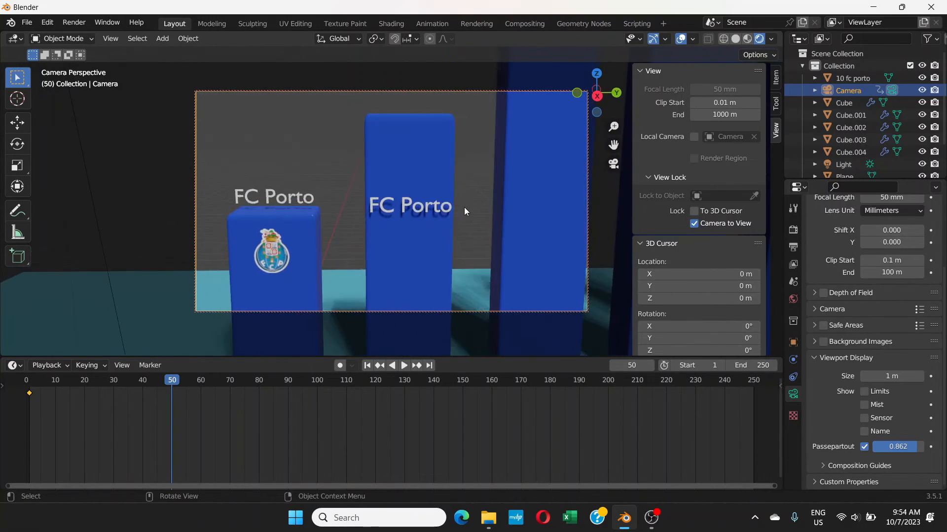
middle_click_drag(486, 178, 375, 229)
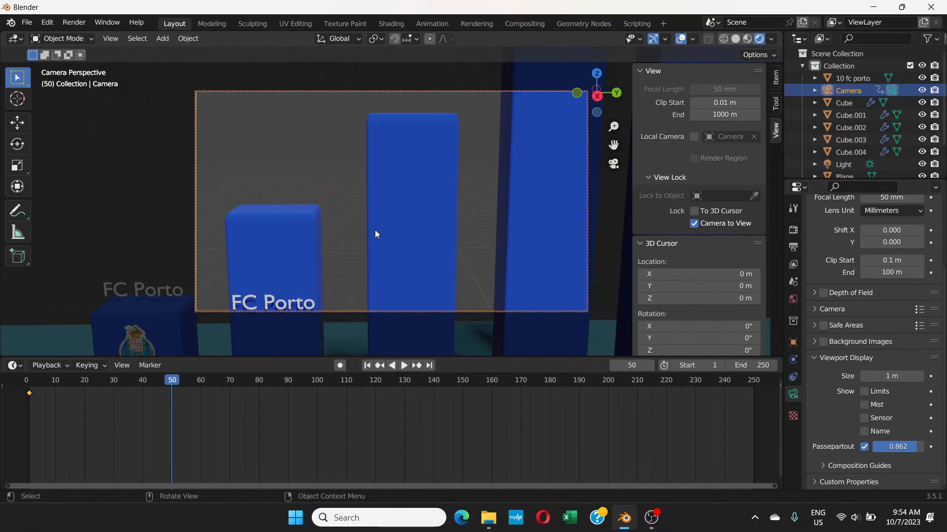
scroll(375, 230, "down", 4)
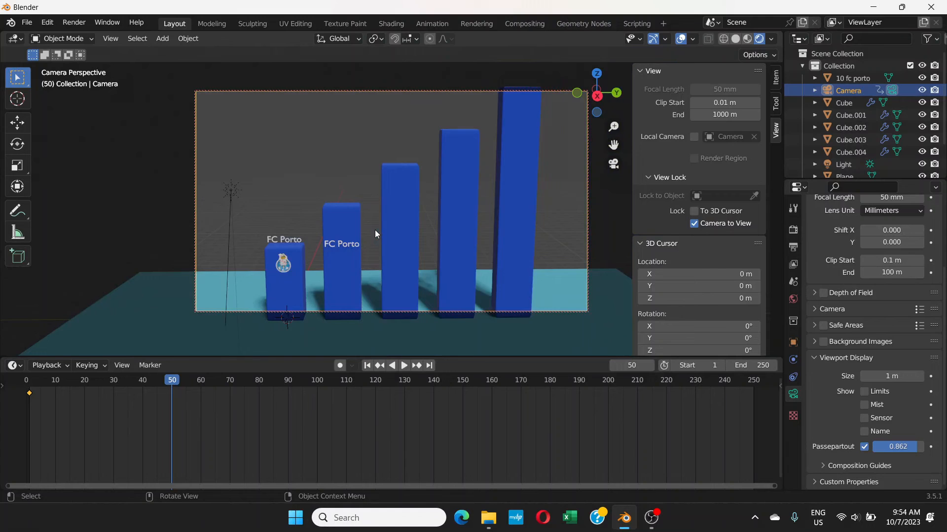
scroll(375, 229, "up", 4)
scroll(375, 229, "up", 1)
middle_click_drag(374, 230, 401, 222)
scroll(409, 202, "up", 1)
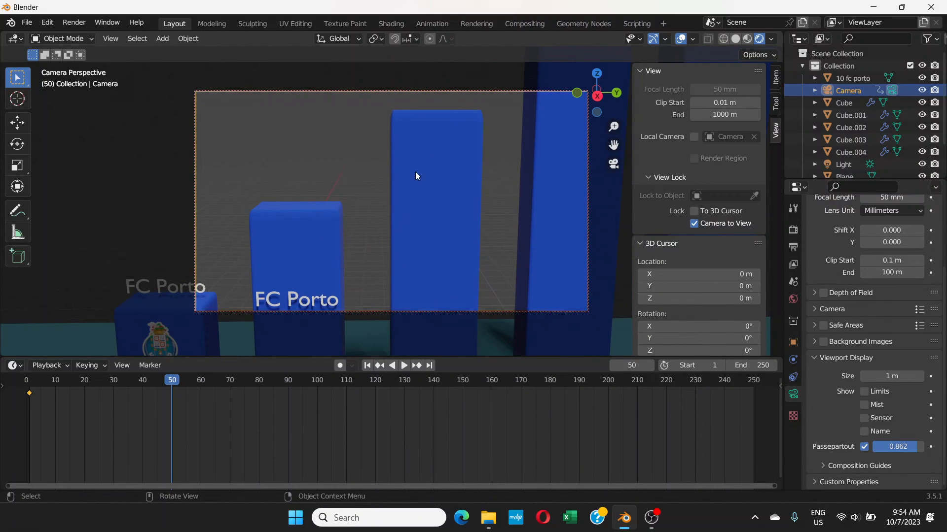
key("i")
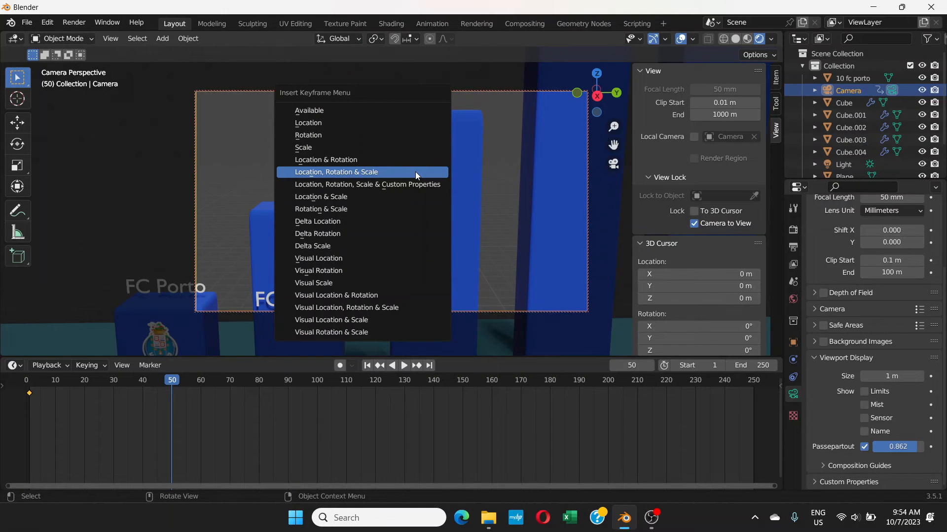
left_click(339, 172)
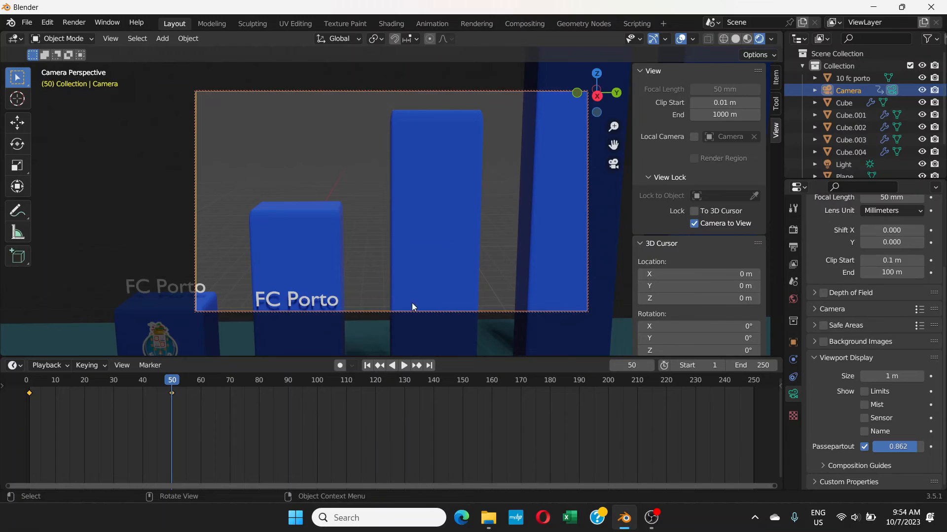
Step: At frame 100, frame the upper parts of the three tallest boxes and insert a Location, Rotation & Scale keyframe for the camera
left_click(317, 383)
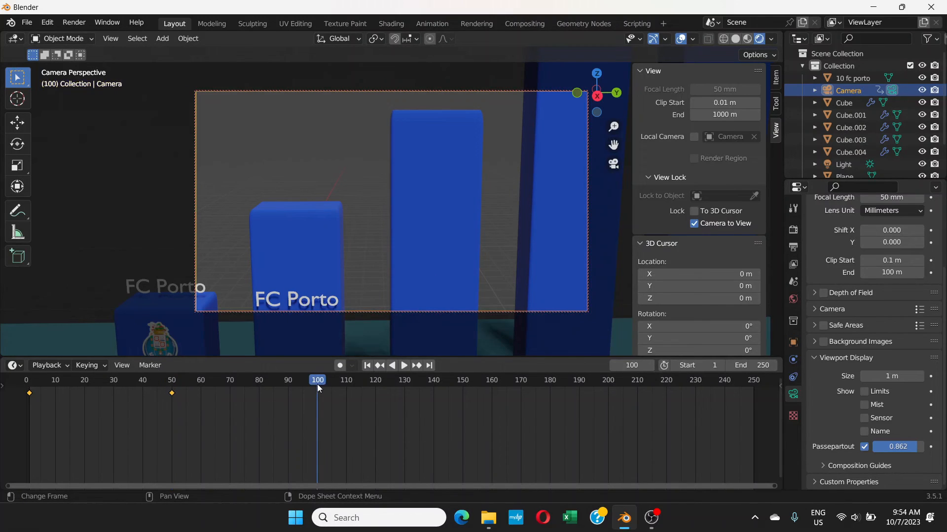
middle_click_drag(458, 200, 506, 173)
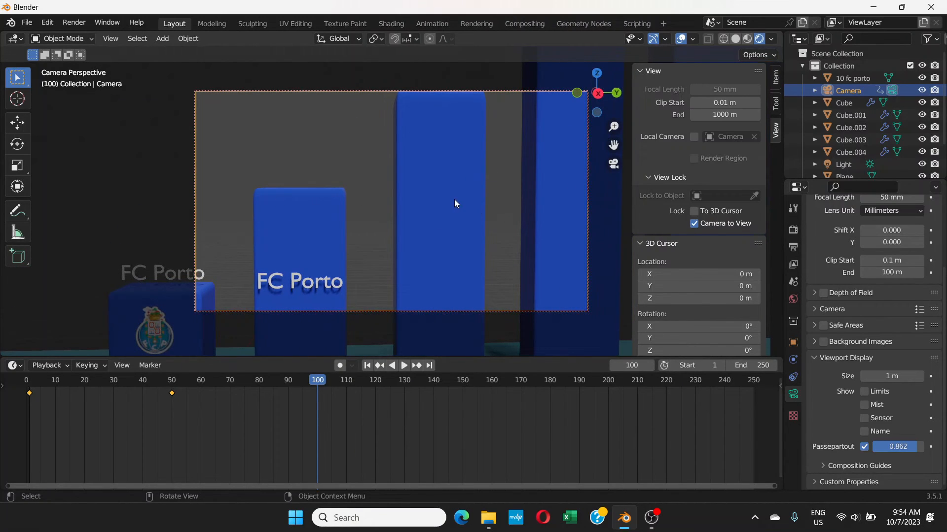
middle_click_drag(490, 165, 352, 266)
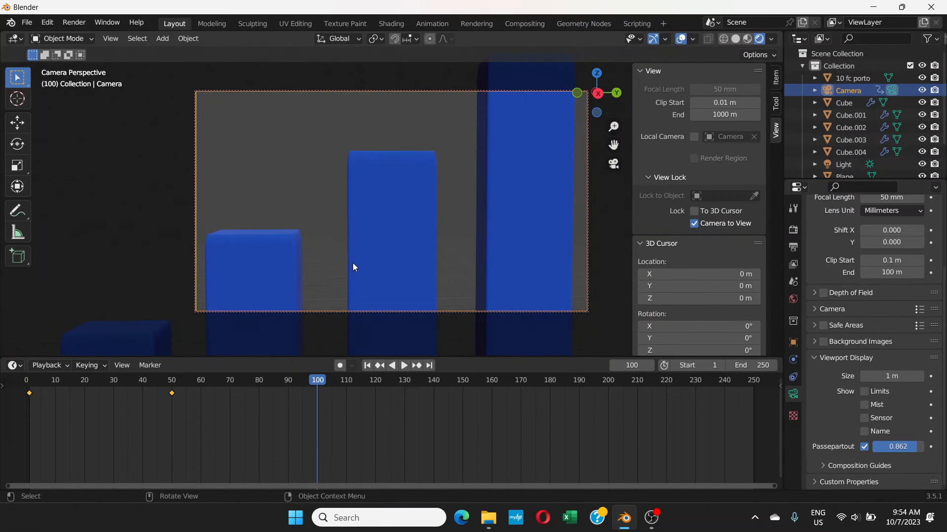
key("i")
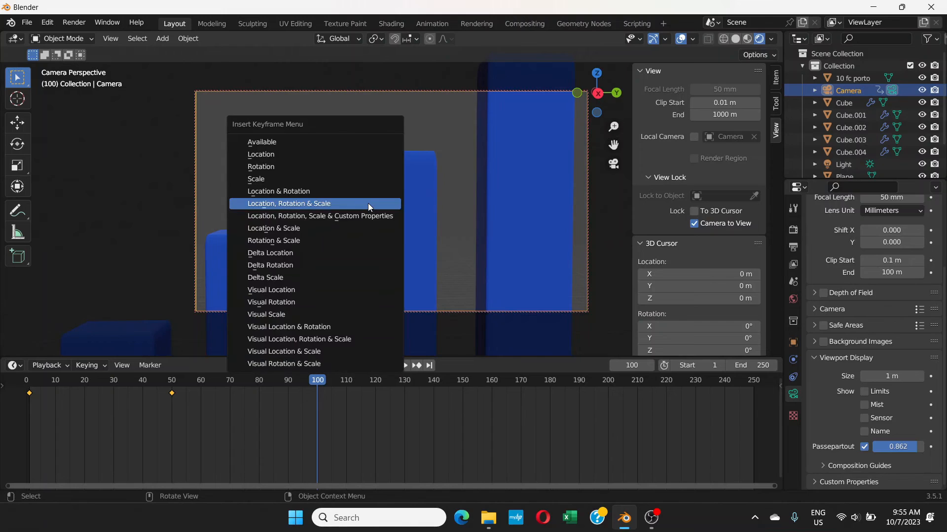
left_click(272, 203)
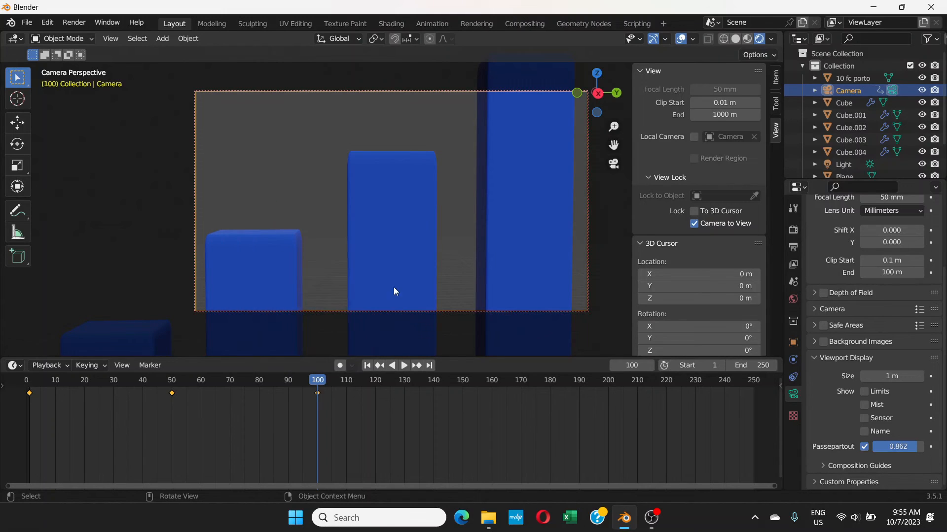
Step: At frame 150, frame the tops of the two tallest boxes and insert a Location, Rotation & Scale keyframe for the camera
left_click(463, 383)
middle_click_drag(479, 171, 394, 230)
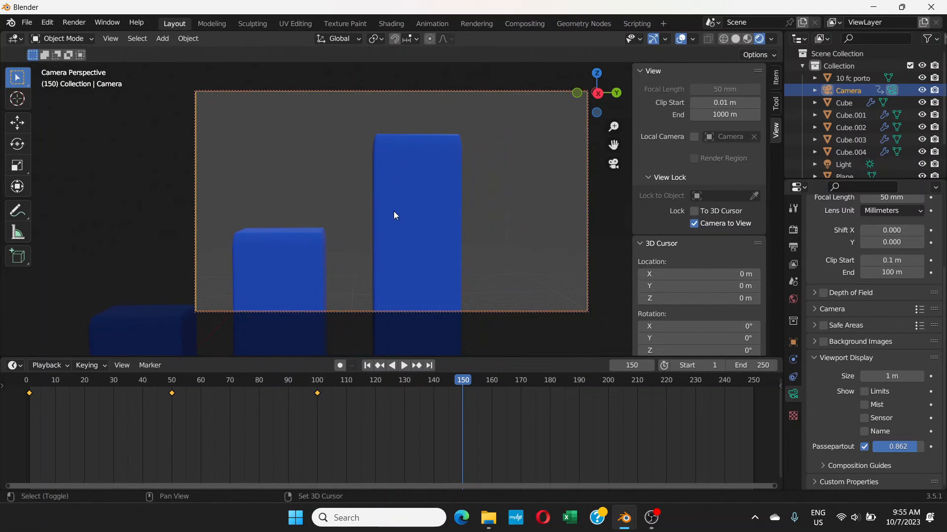
key("i")
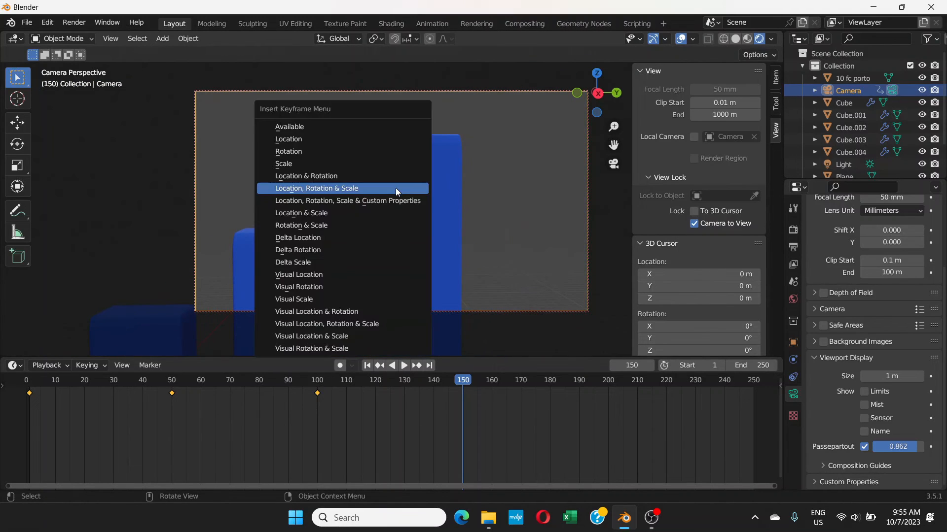
left_click(359, 188)
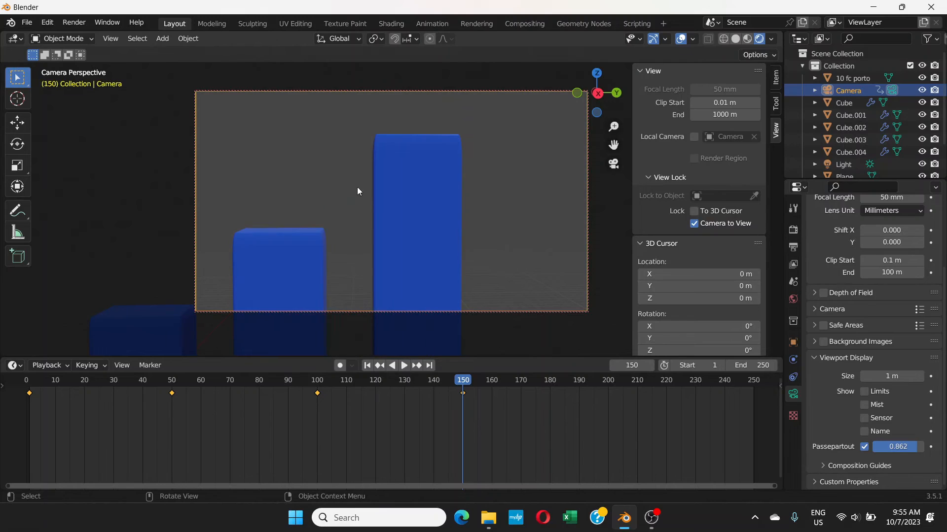
Step: At frame 200, pull the camera back to frame the whole row of boxes and insert a Location, Rotation & Scale keyframe
left_click(607, 385)
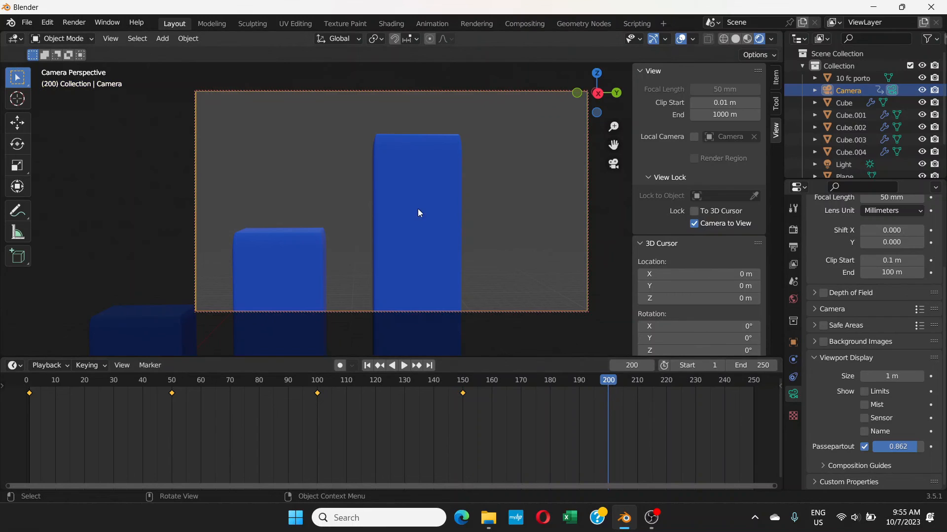
scroll(406, 199, "down", 4)
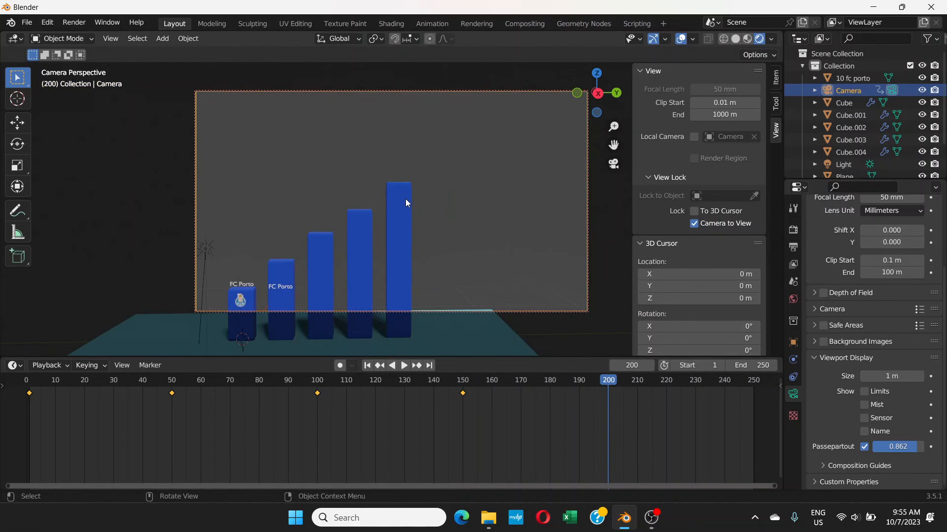
middle_click_drag(315, 253, 378, 200, "shift")
scroll(356, 208, "up", 3)
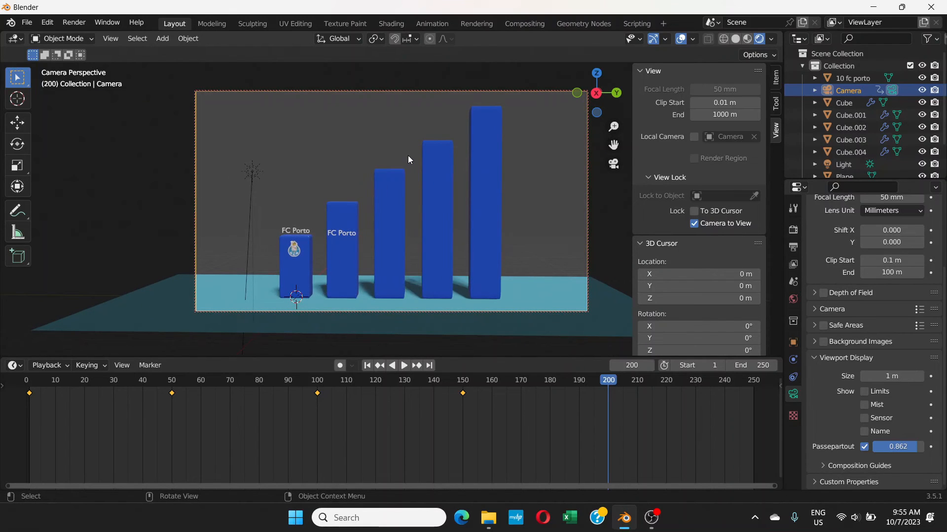
key("i")
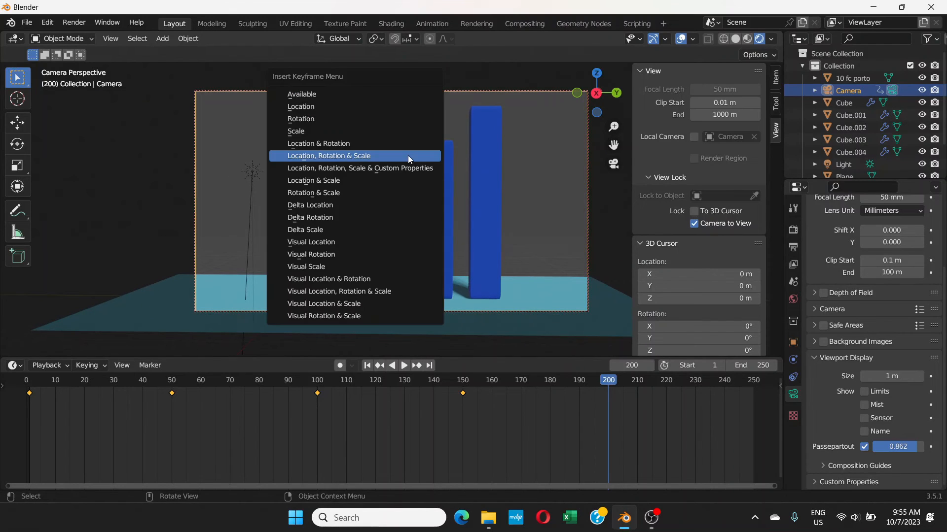
left_click(320, 155)
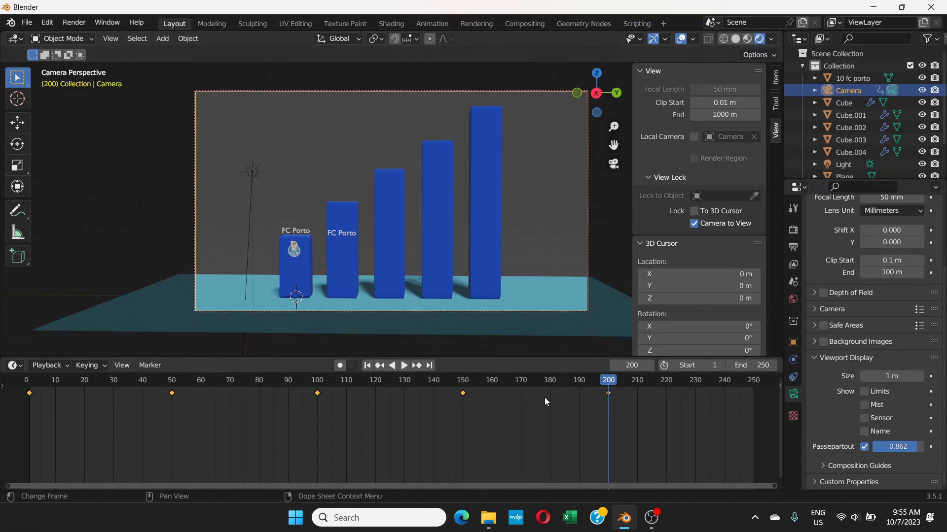
Step: Black out the area outside the camera frame with passepartout 1.000 and preview the camera animation from frame 1
left_click(367, 366)
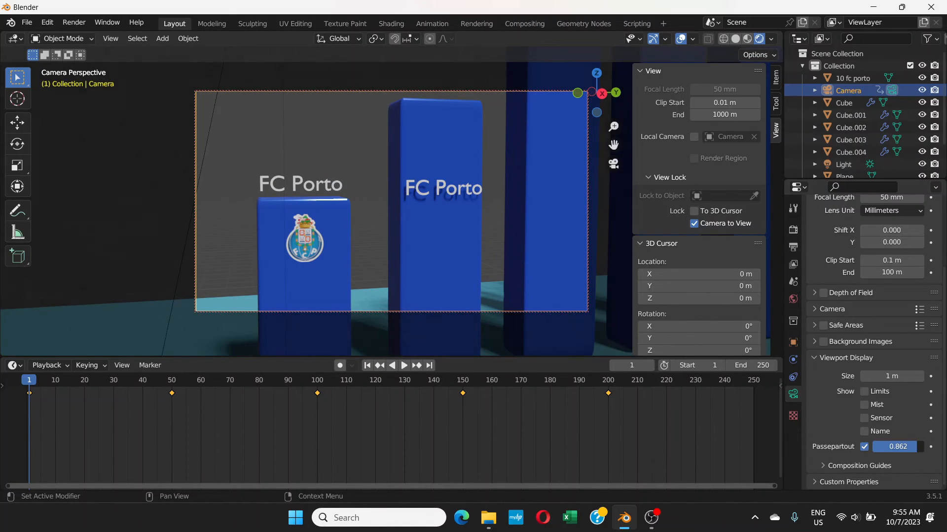
mouse_move(898, 447)
left_mouse_down()
mouse_move(890, 447)
mouse_move(910, 447)
left_mouse_up()
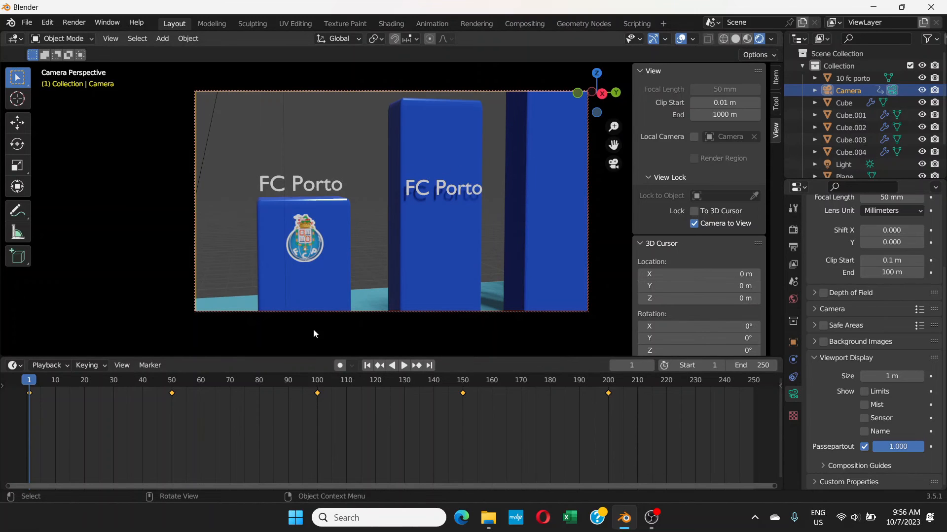
left_click(404, 365)
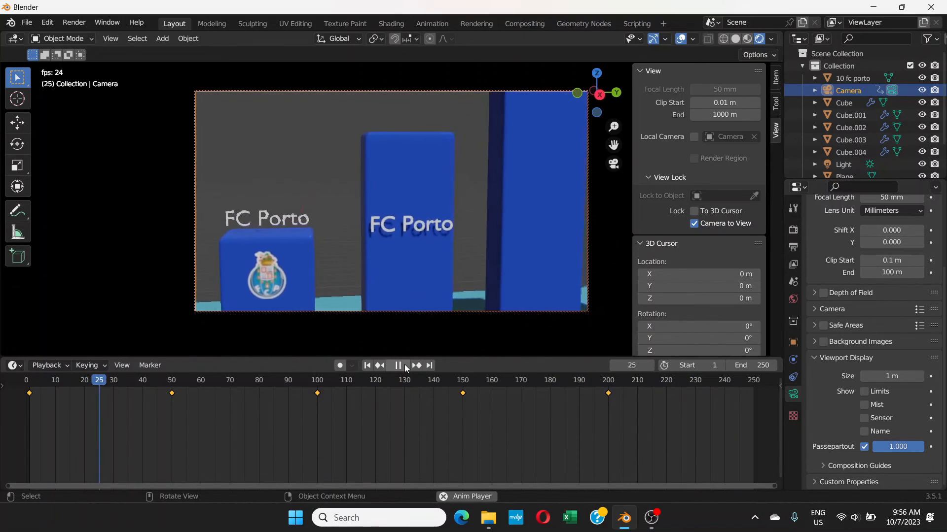
left_click(405, 368)
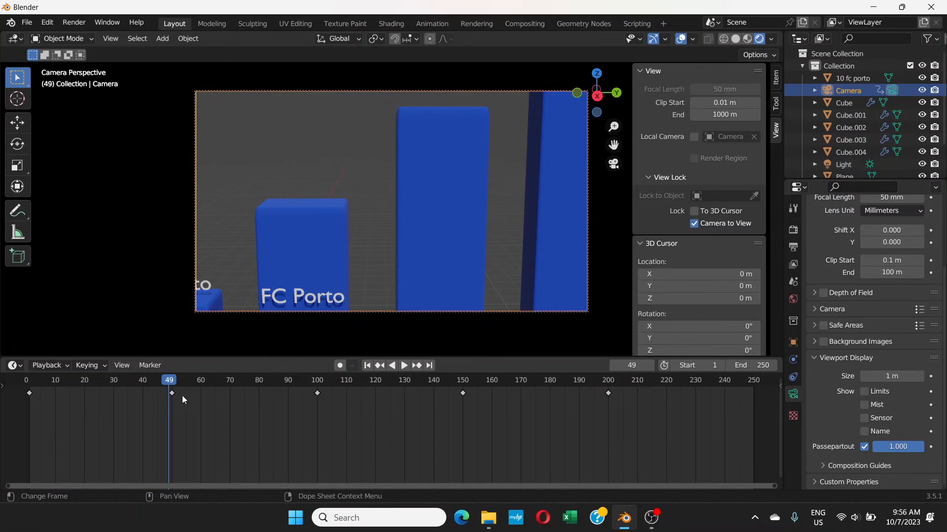
Step: Slow the camera's first moves by shifting its keyframes at frames 50 and 100 to frames 80 and 130
left_click_drag(172, 393, 259, 393)
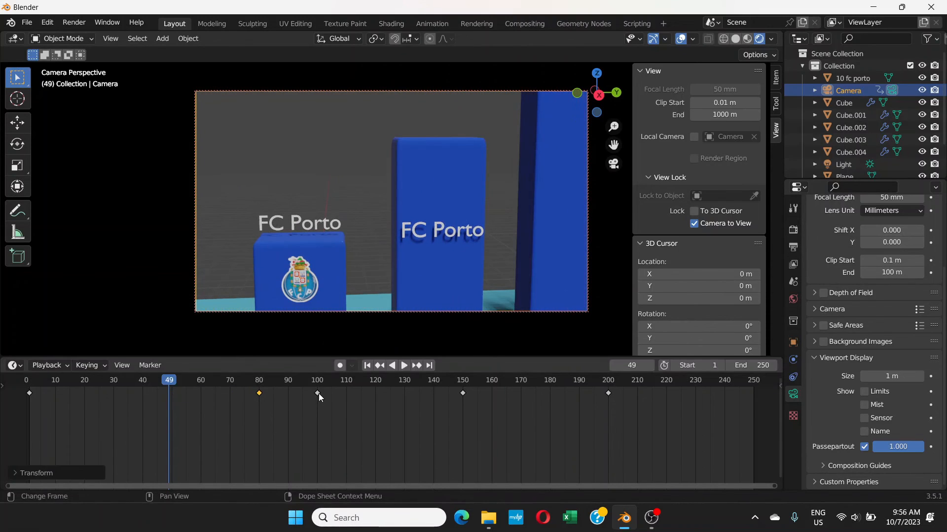
left_click_drag(319, 393, 413, 398)
left_click_drag(568, 487, 702, 490)
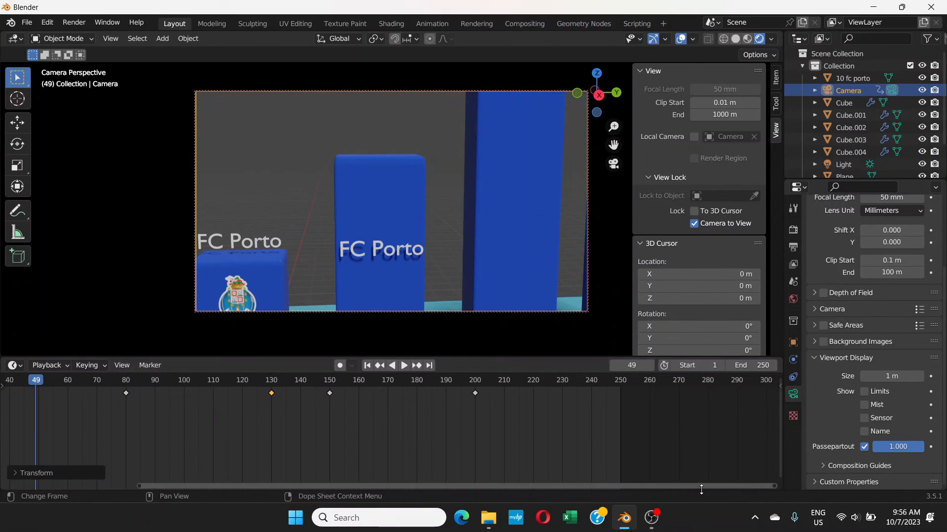
Step: Set the animation's end frame to 400
left_click(751, 366)
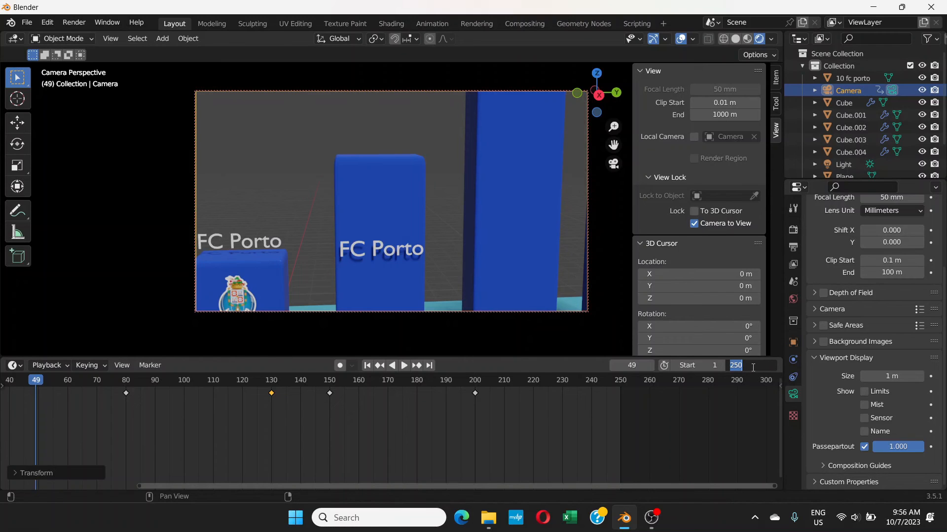
type("400")
key("Return")
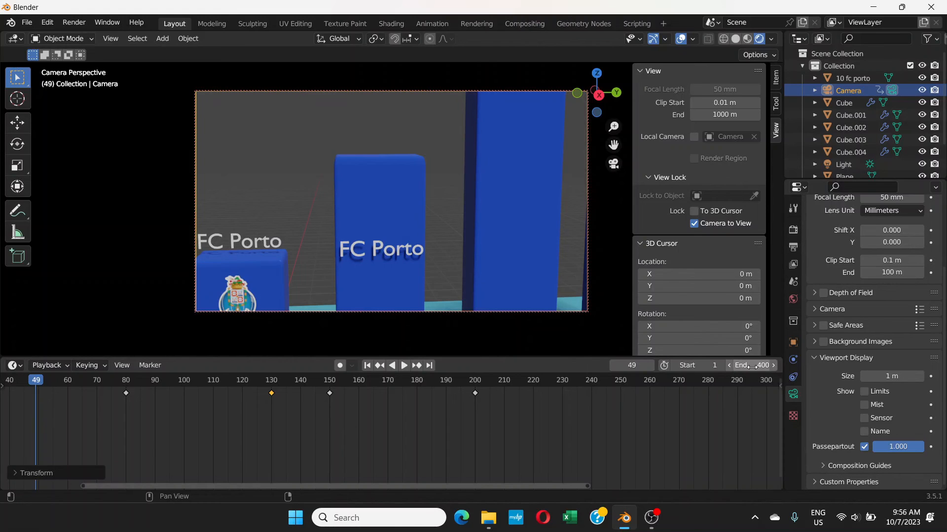
Step: Shift the camera keyframes at frames 200, 150 and 130 to frames 270, 219 and 170, and return to frame 1
left_click_drag(555, 485, 641, 486)
left_click_drag(342, 393, 547, 400)
left_click_drag(192, 394, 403, 414)
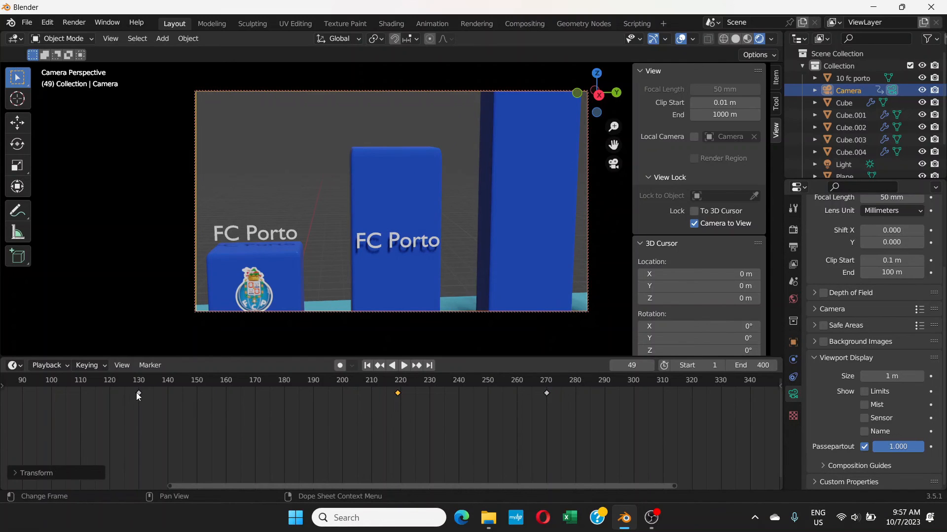
left_click_drag(138, 394, 256, 394)
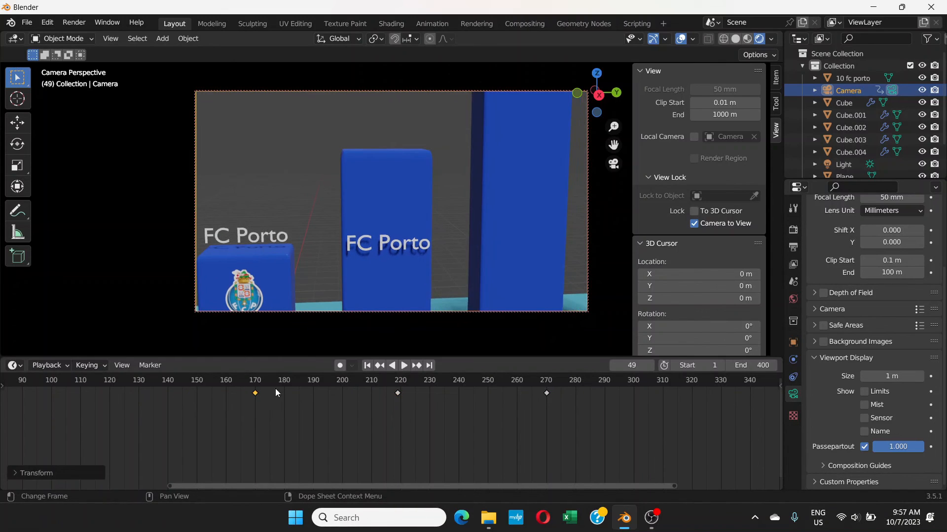
left_click(366, 366)
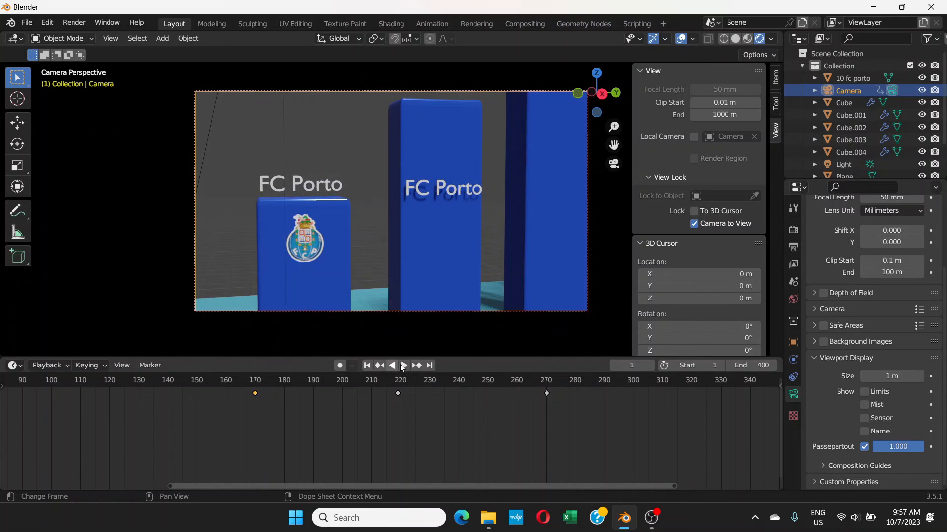
Step: Play the retimed camera animation from frame 1 to the full view of all five boxes and stop it
left_click(404, 366)
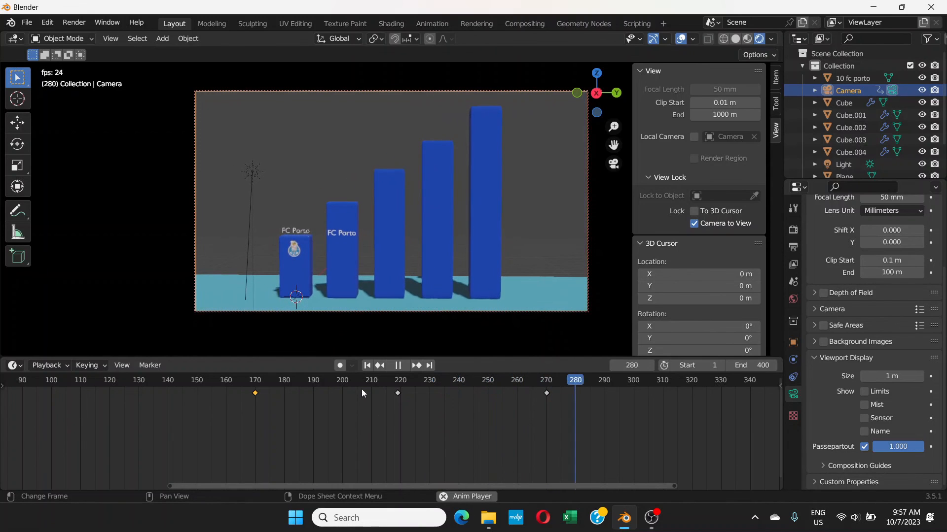
left_click(401, 365)
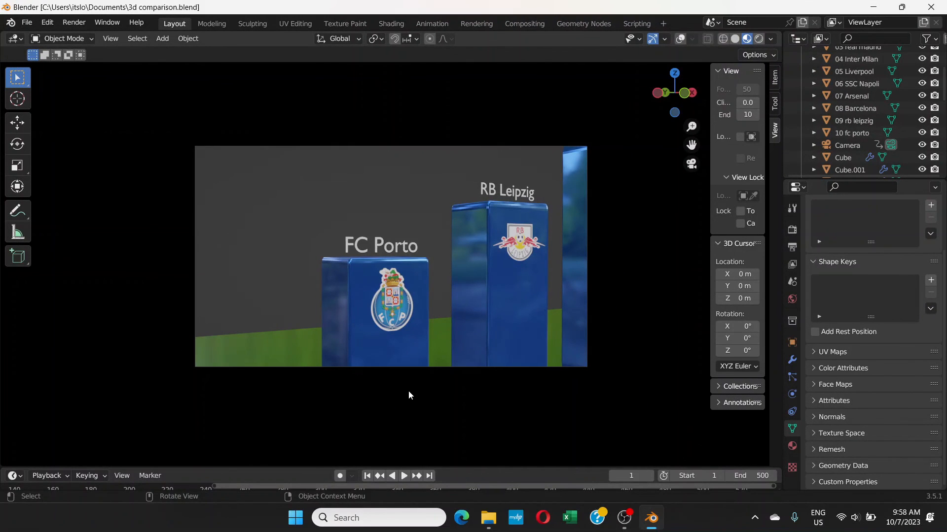
Step: Preview the camera animation of the ten-club scene in 3d comparison.blend and return to frame 1
scroll(409, 392, "up", 1)
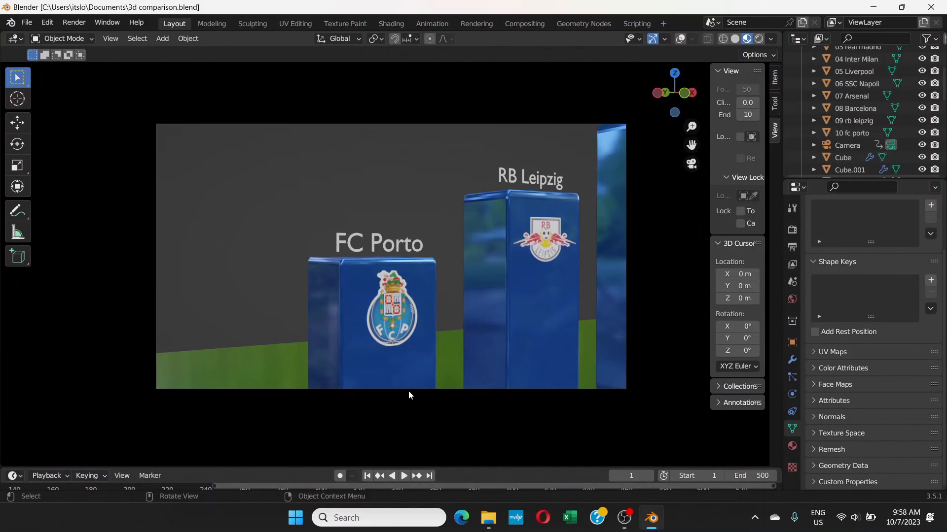
left_click(403, 476)
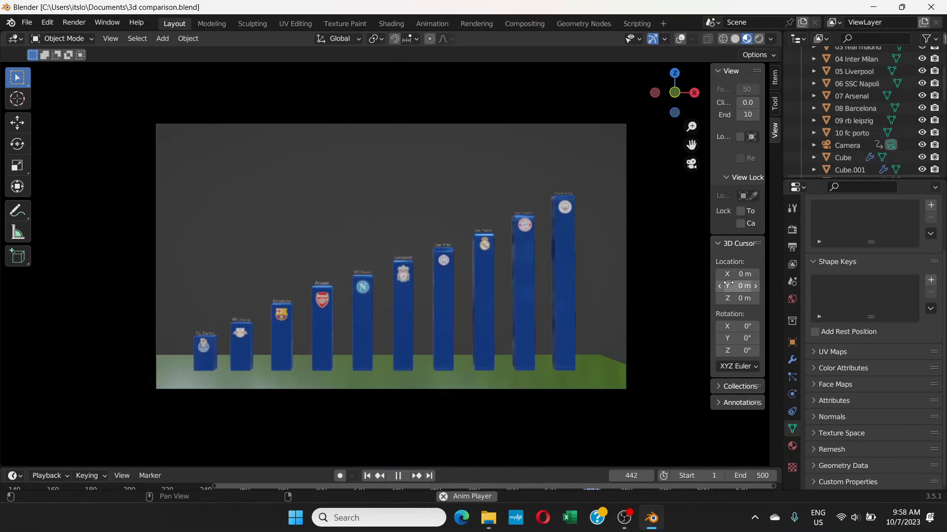
left_click(395, 476)
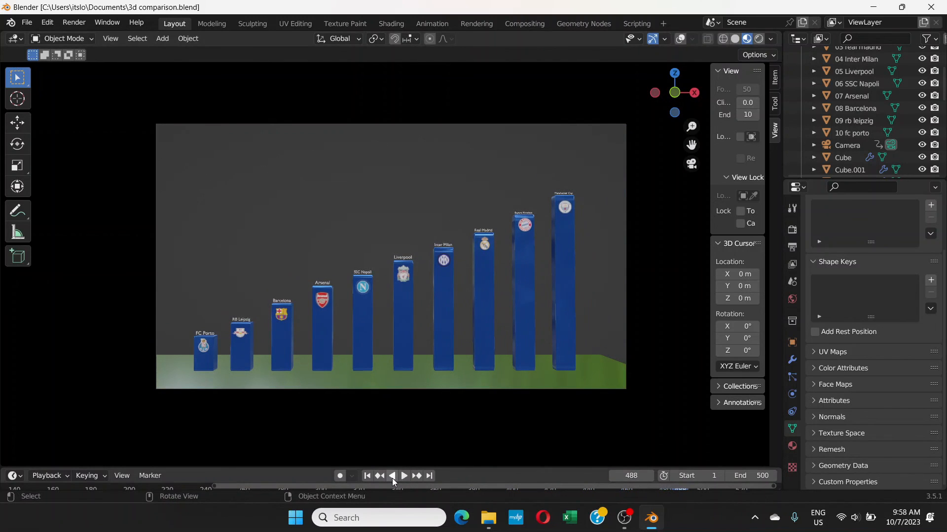
left_click(366, 476)
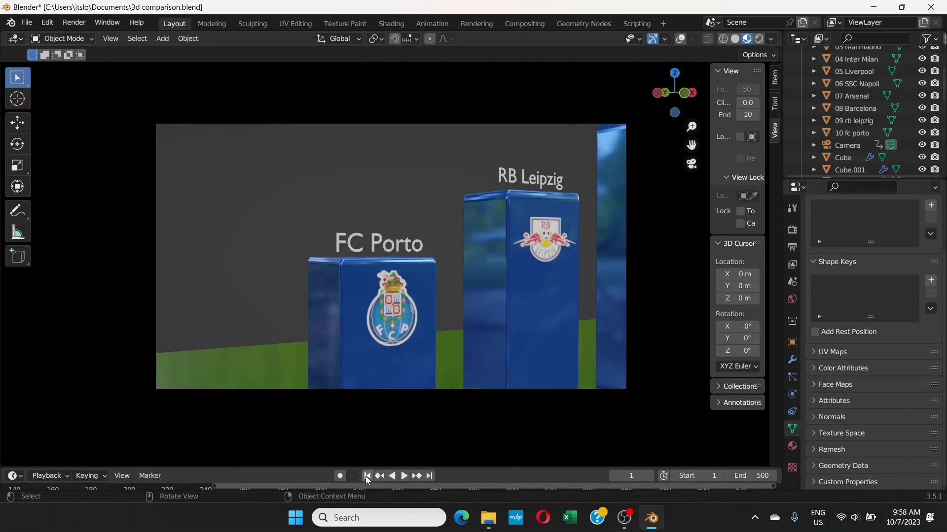
Step: Preview the ten-club animation in rendered shading, enlarging the timeline and scrubbing to frame 486
left_click(759, 39)
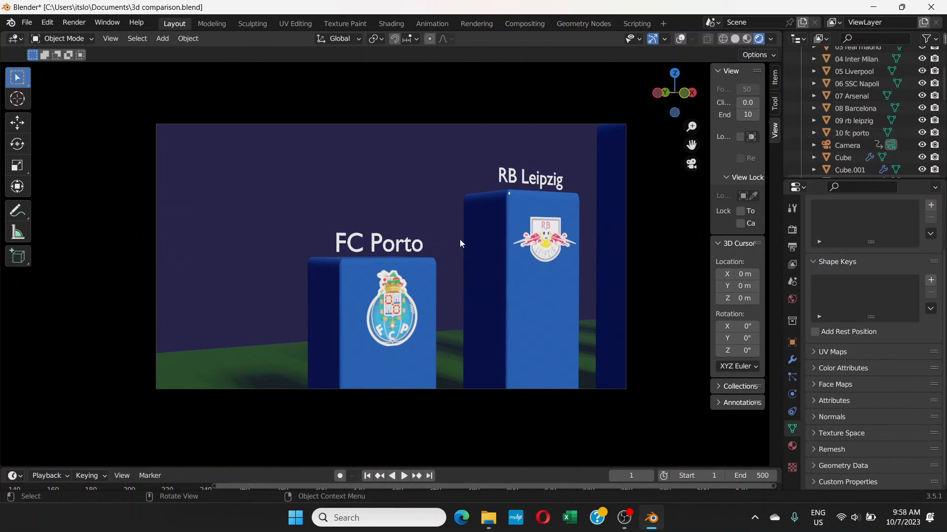
left_click(404, 476)
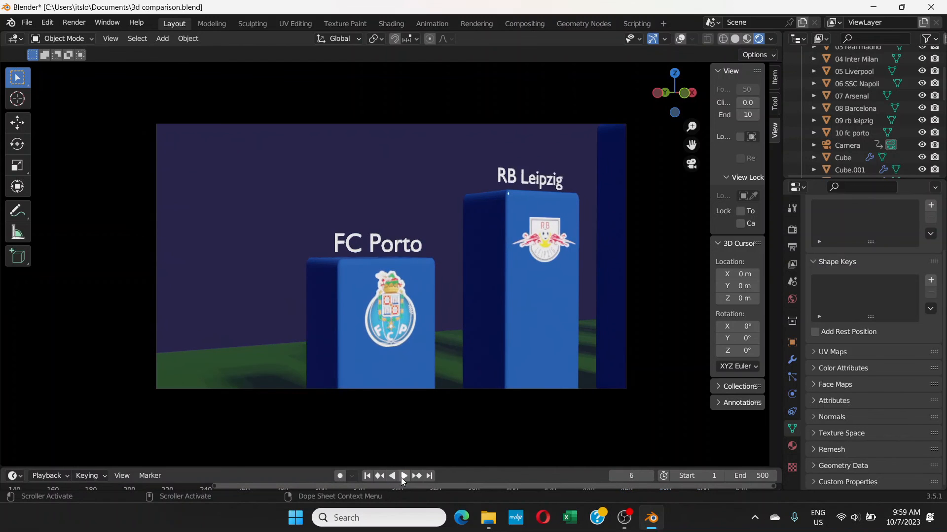
left_click(400, 476)
left_click(367, 476)
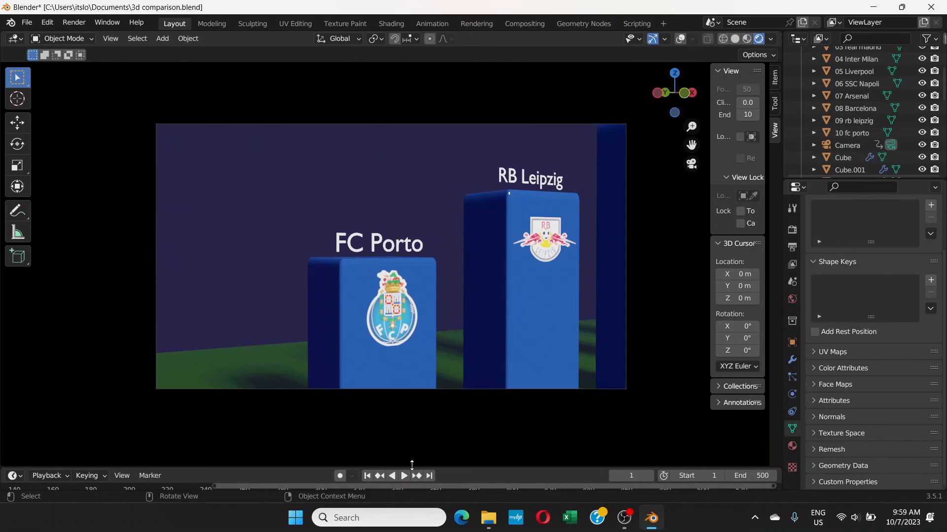
left_click_drag(412, 465, 409, 423)
left_click_drag(323, 449, 677, 450)
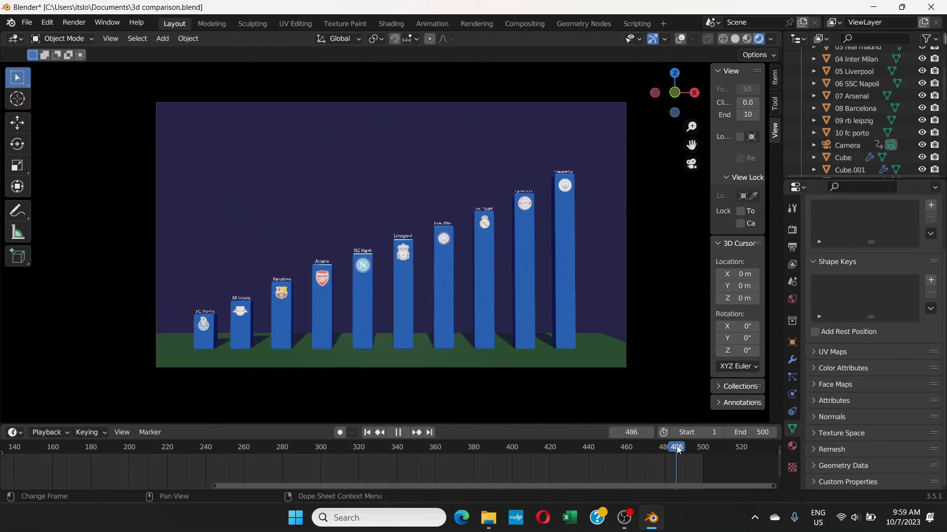